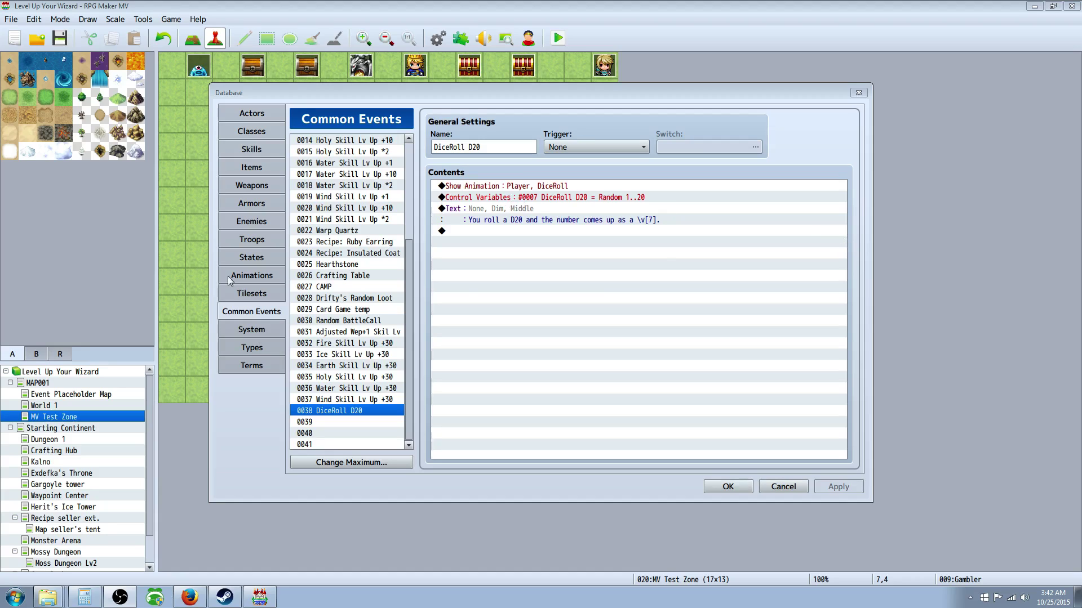
Raise the Common Events maximum to 42 slots
click(263, 312)
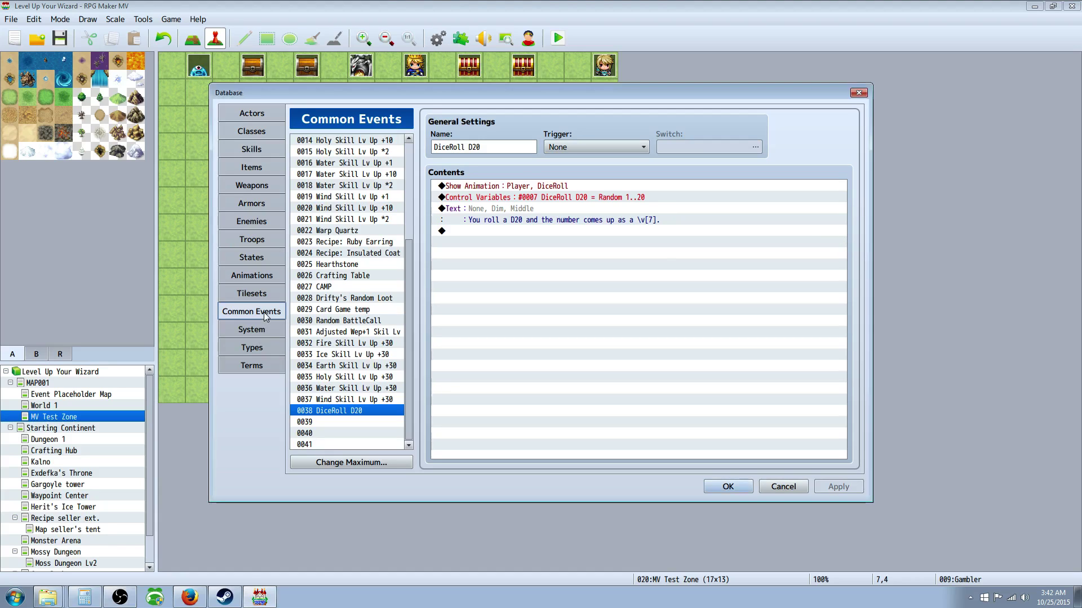
click(344, 463)
click(343, 454)
click(329, 482)
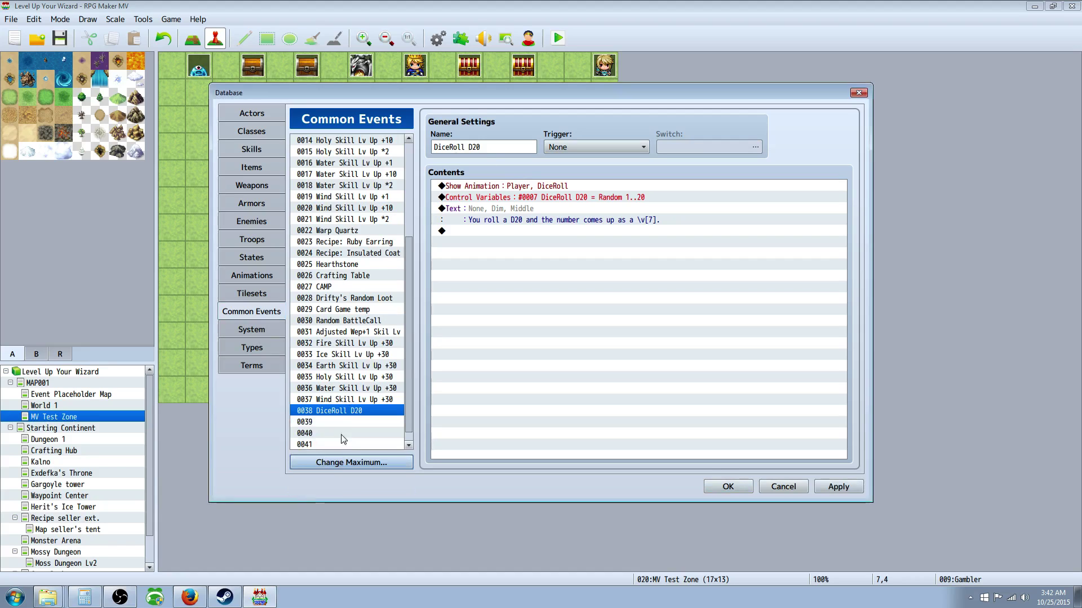
Return to 0038 DiceRoll D20 and review its name, Show Animation and Control Variables commands
click(343, 423)
click(347, 414)
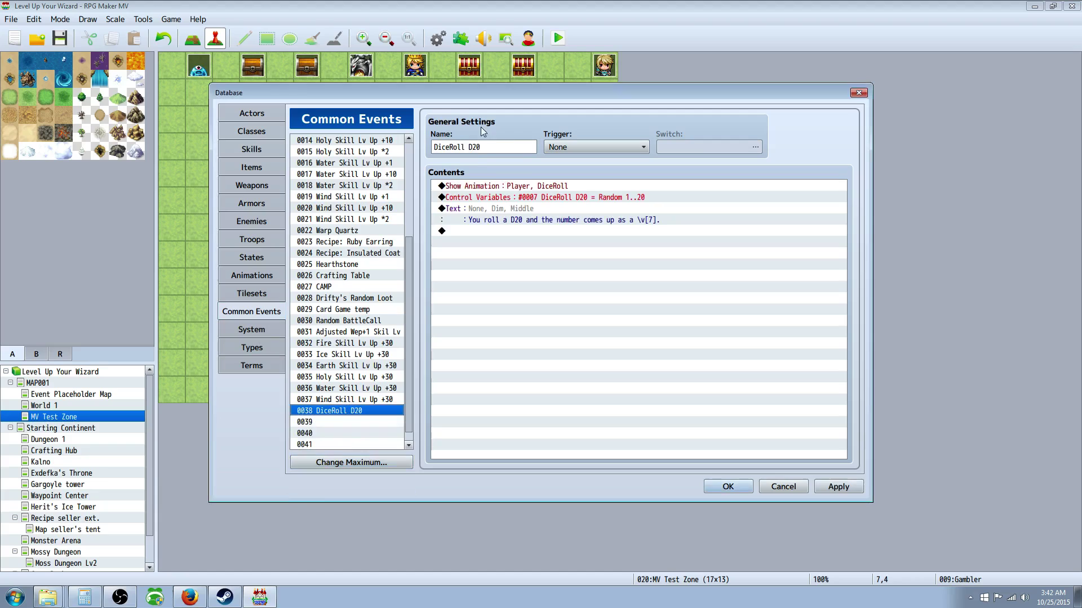
drag(433, 148, 489, 151)
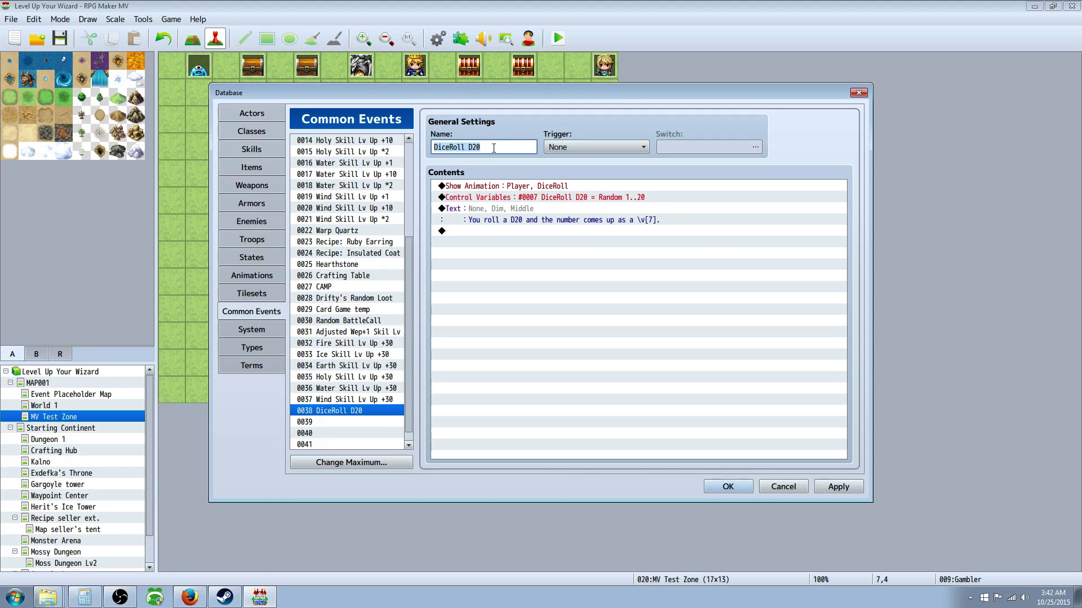
double_click(495, 150)
key(End)
click(496, 187)
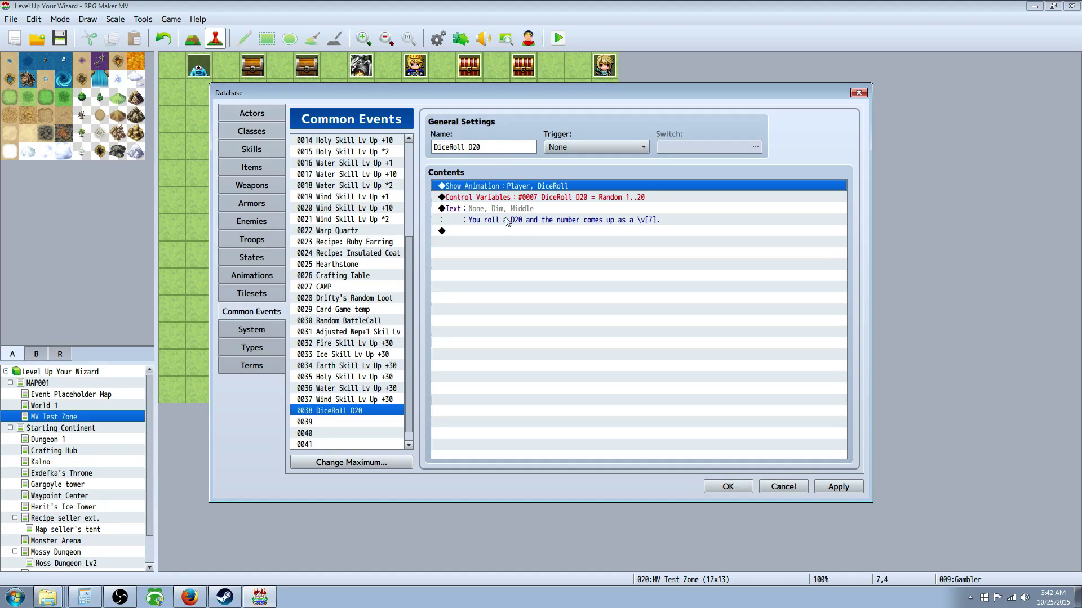
click(489, 147)
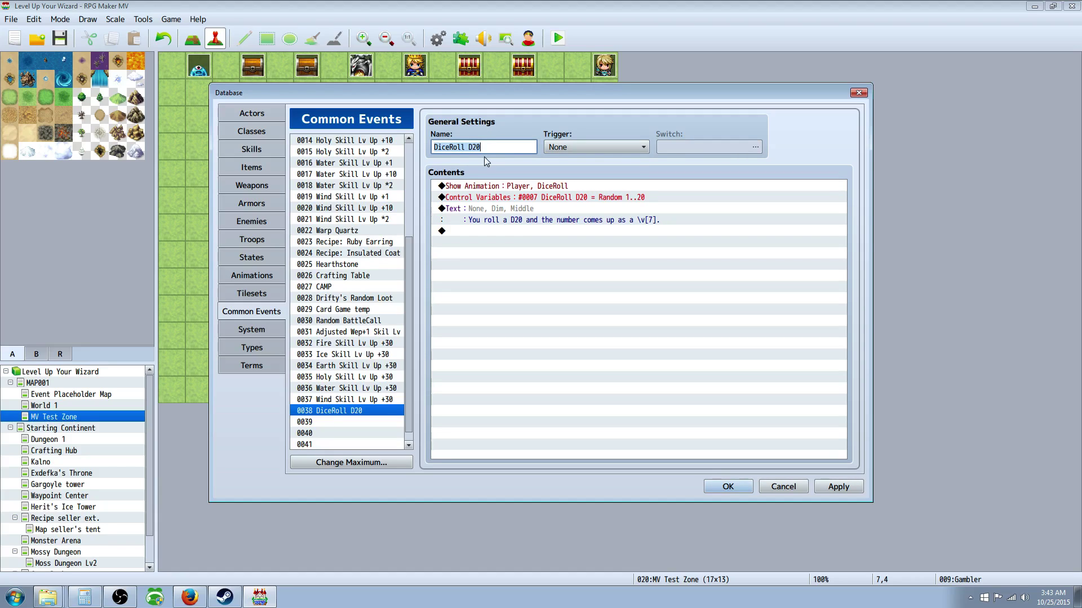
click(523, 188)
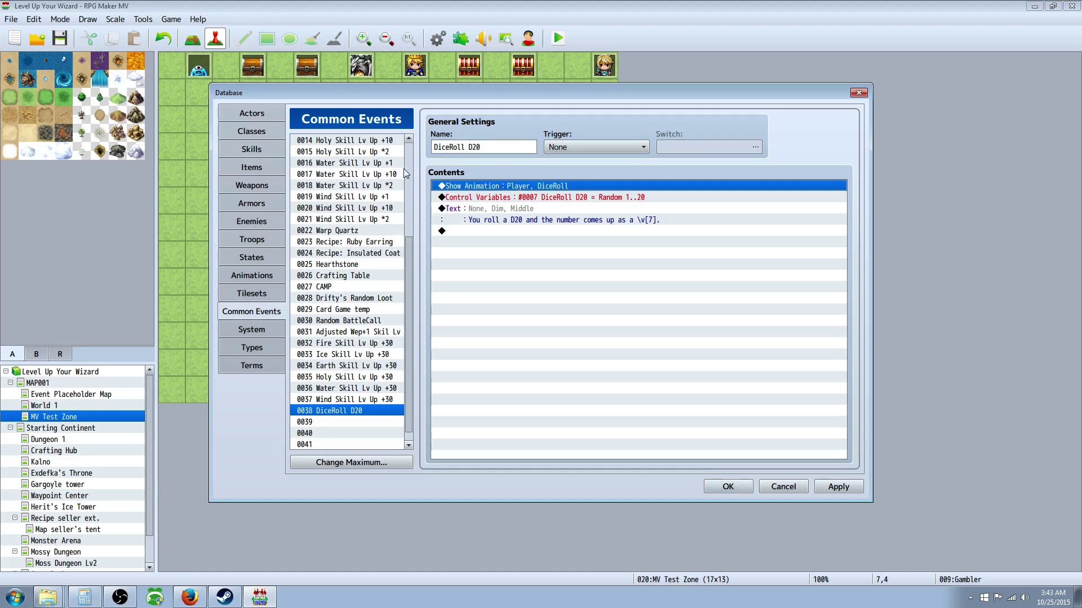
click(500, 199)
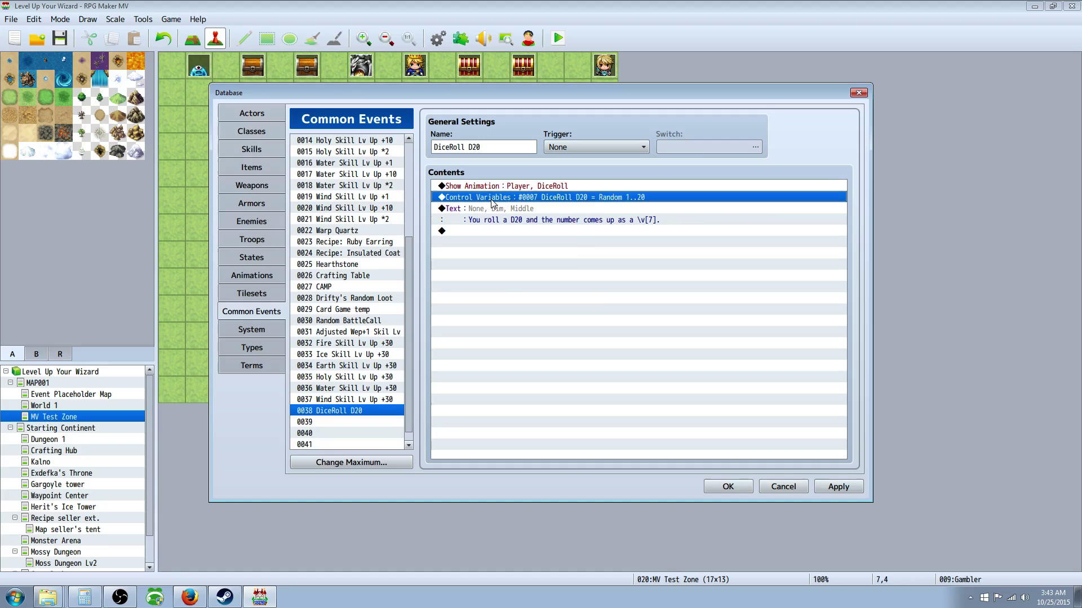
right_click(501, 199)
click(521, 220)
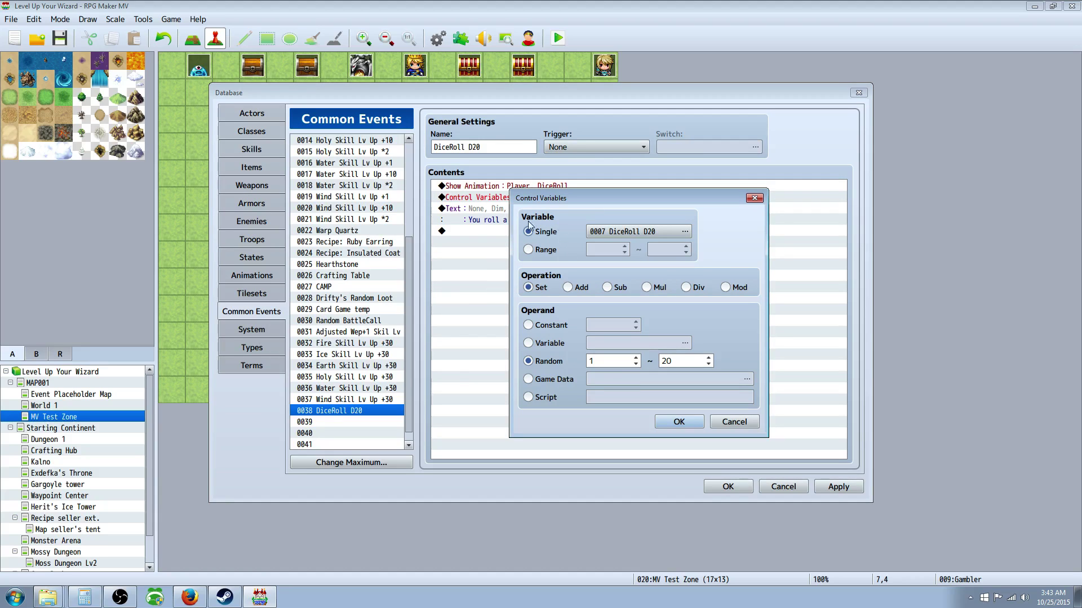
click(685, 232)
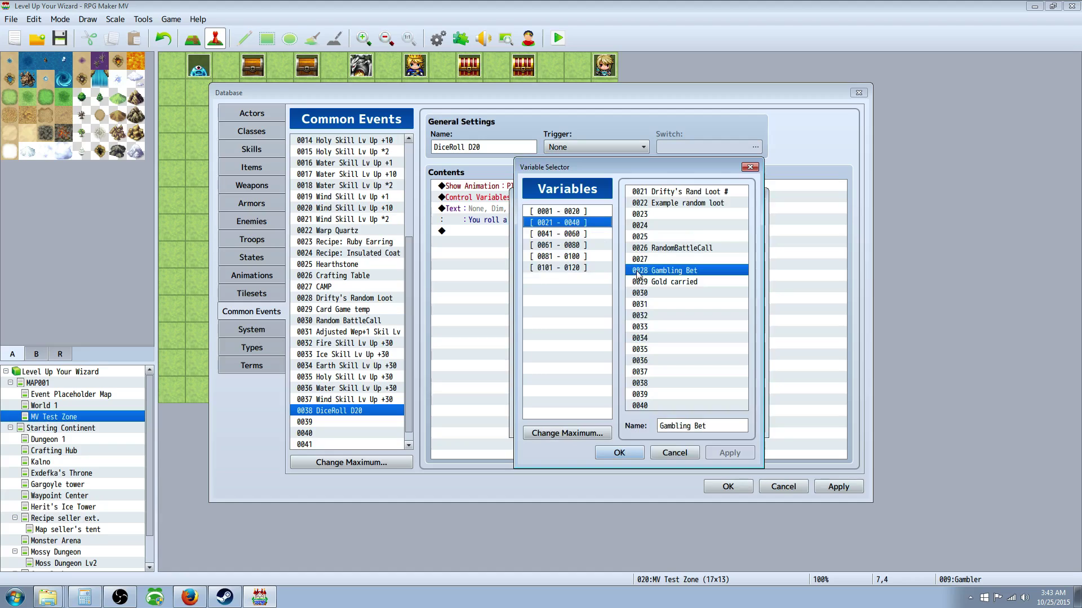
click(570, 213)
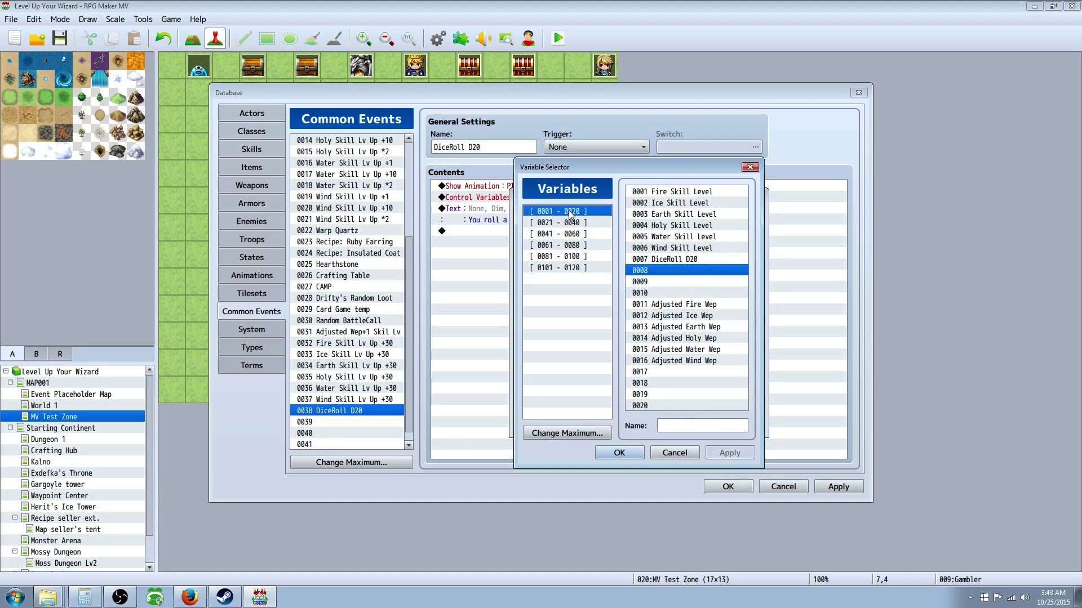
click(675, 259)
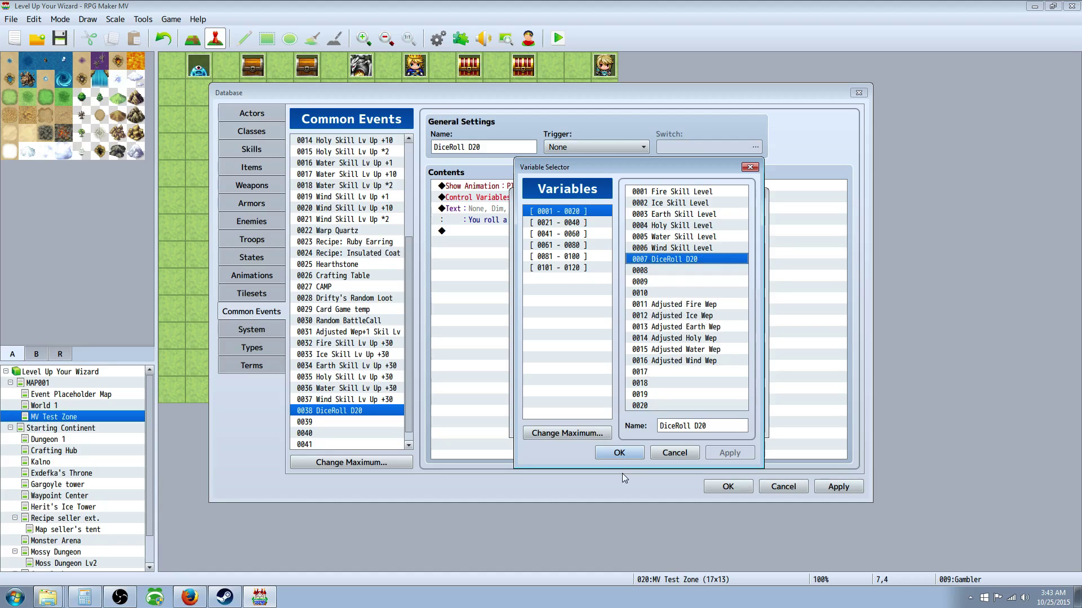
click(621, 454)
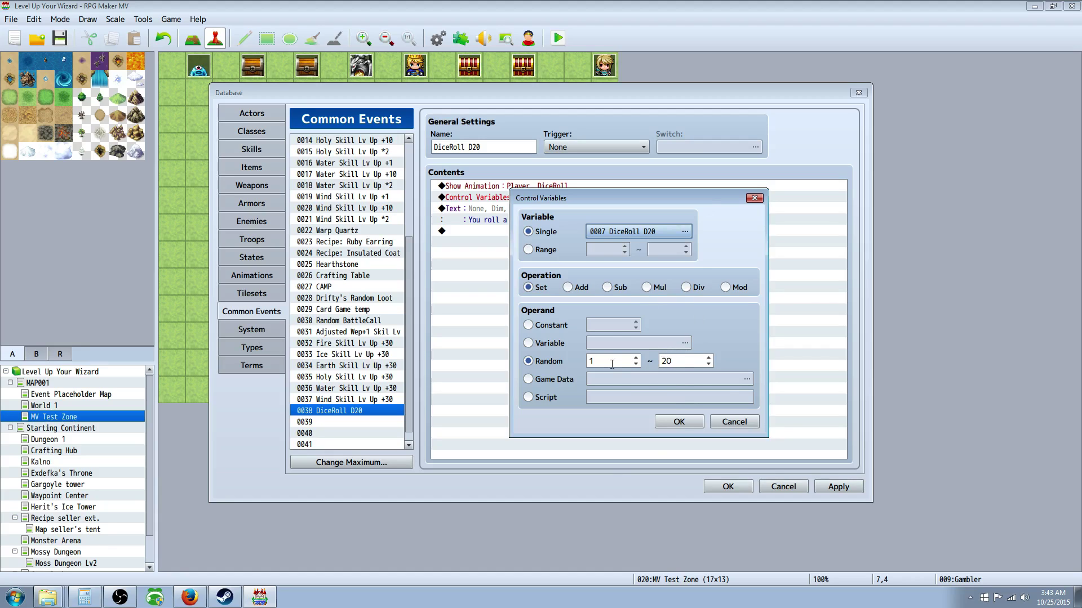
click(672, 423)
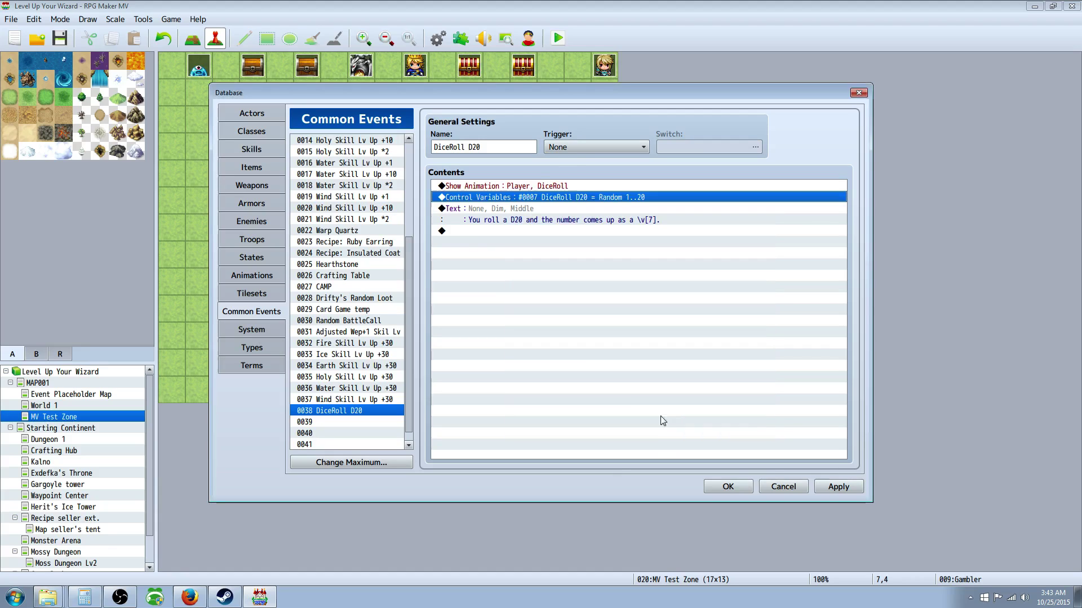
click(499, 217)
right_click(499, 217)
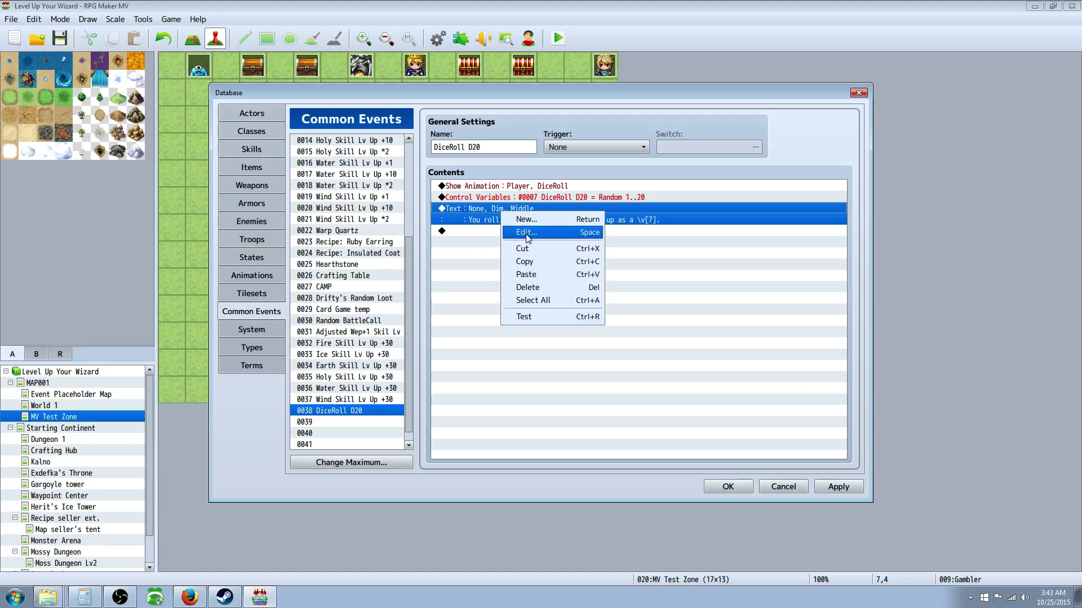
click(519, 231)
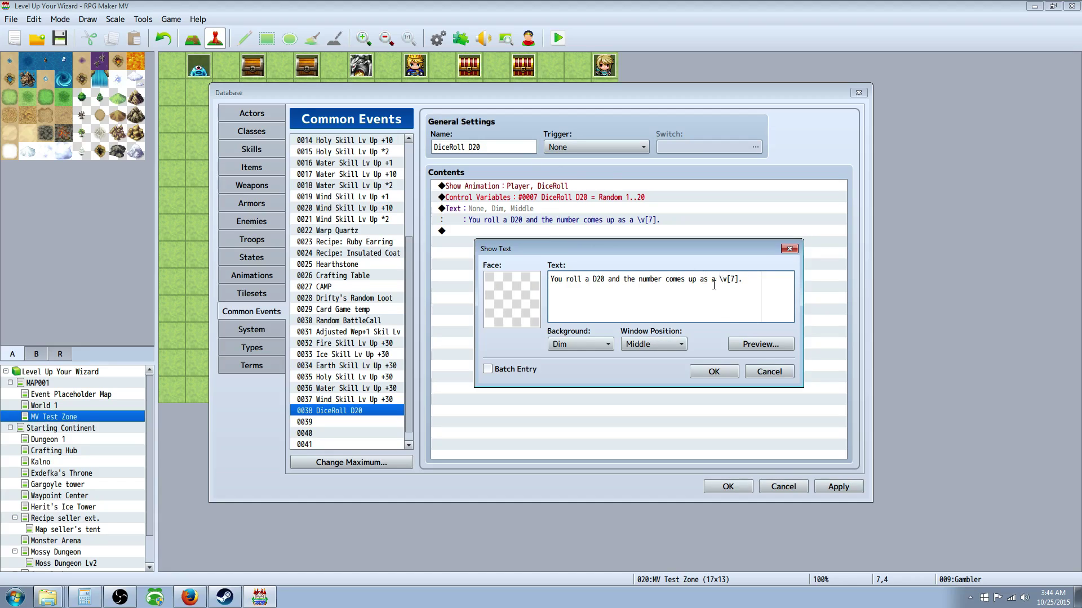
drag(718, 279, 726, 278)
click(748, 312)
click(748, 280)
click(758, 344)
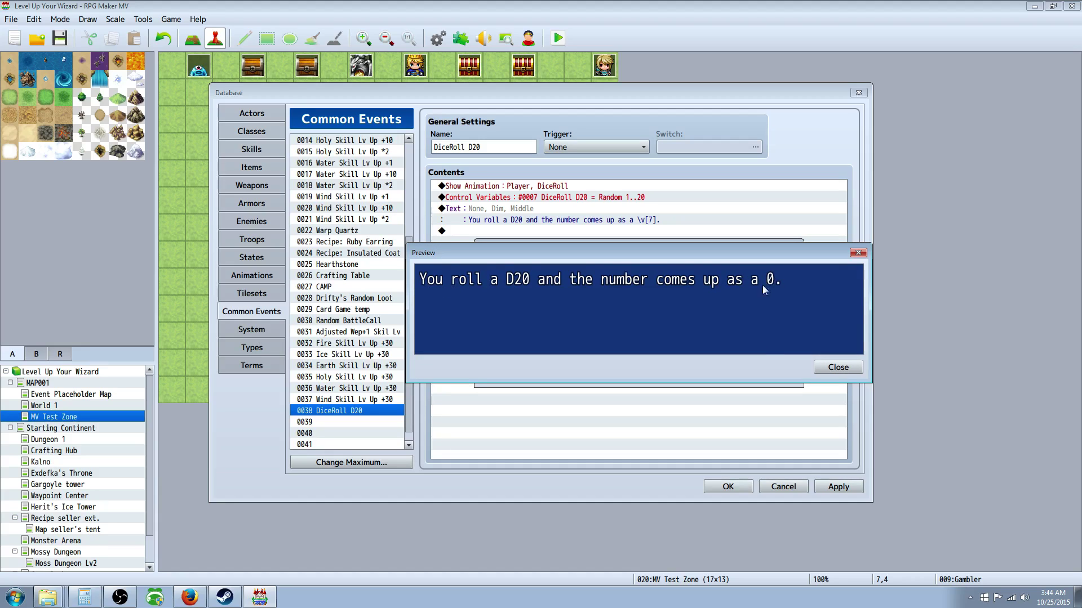
drag(752, 262, 748, 306)
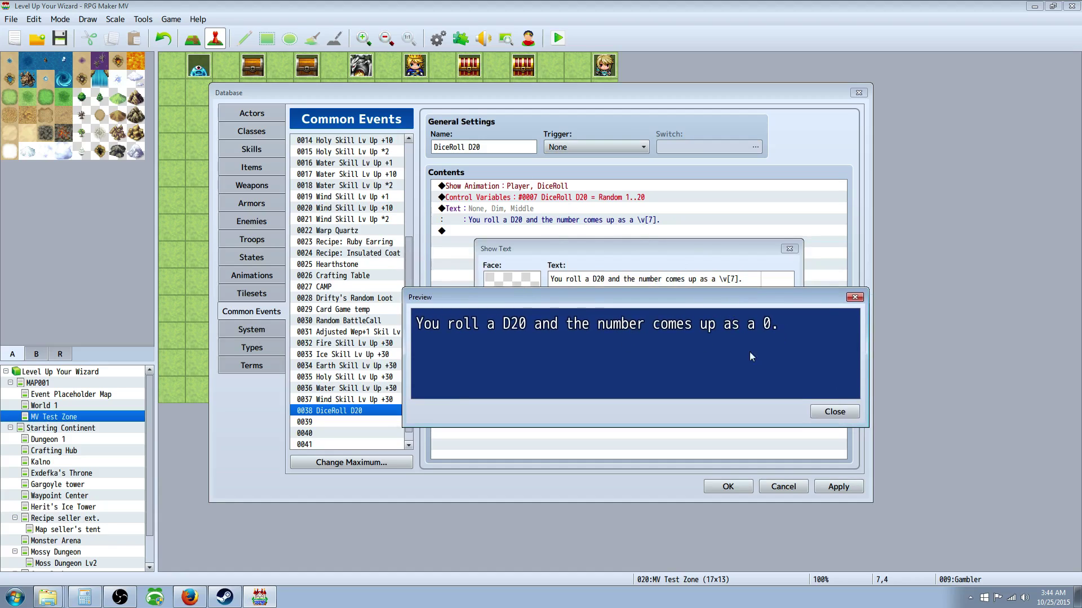
click(828, 411)
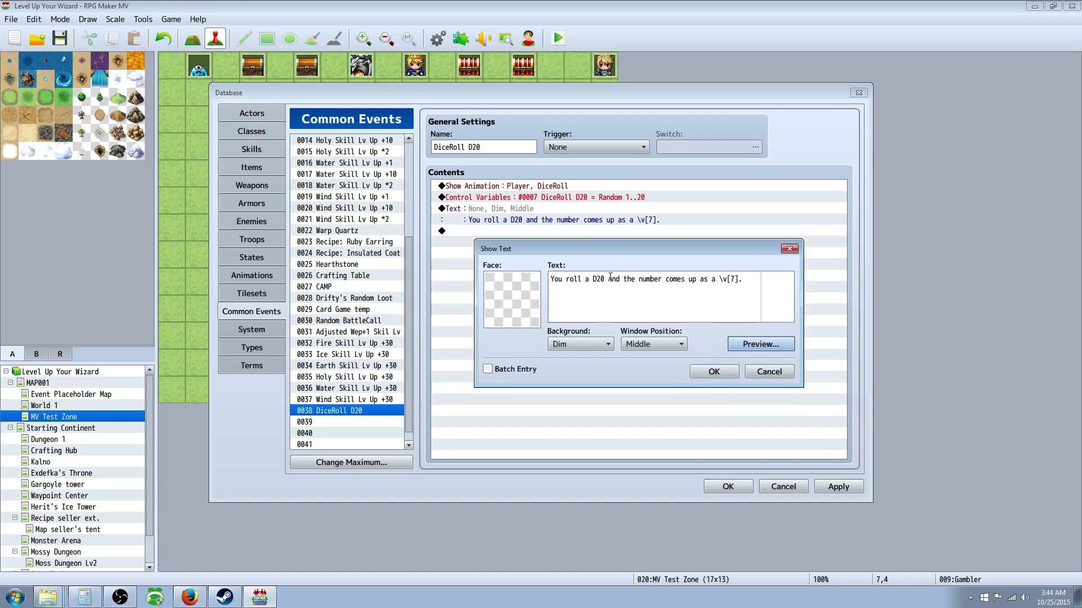
click(723, 372)
click(518, 234)
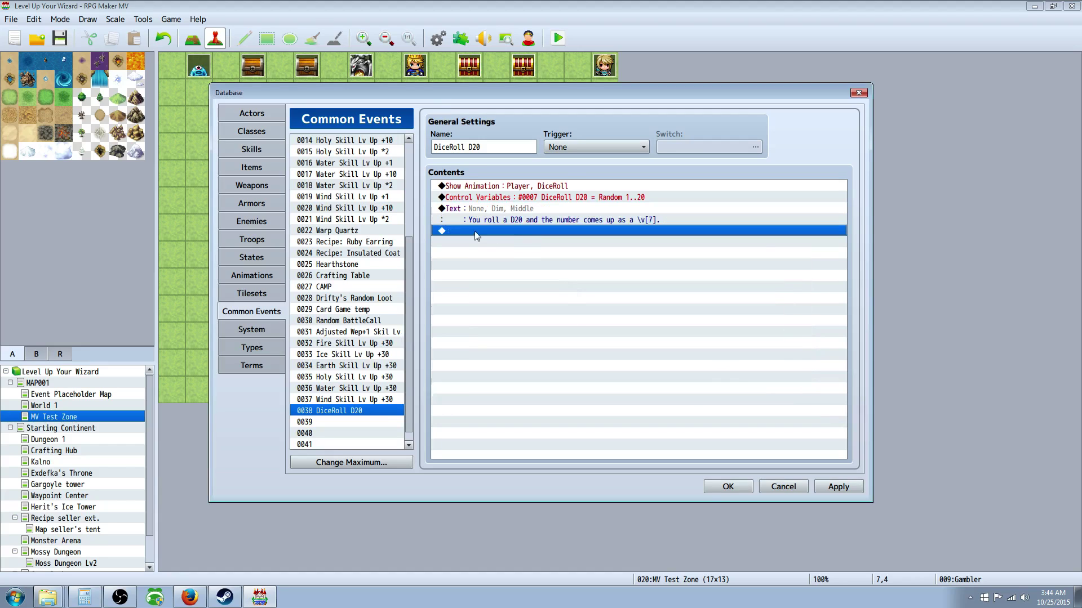
Close the Database with OK and open the Gambler map event for editing
click(728, 487)
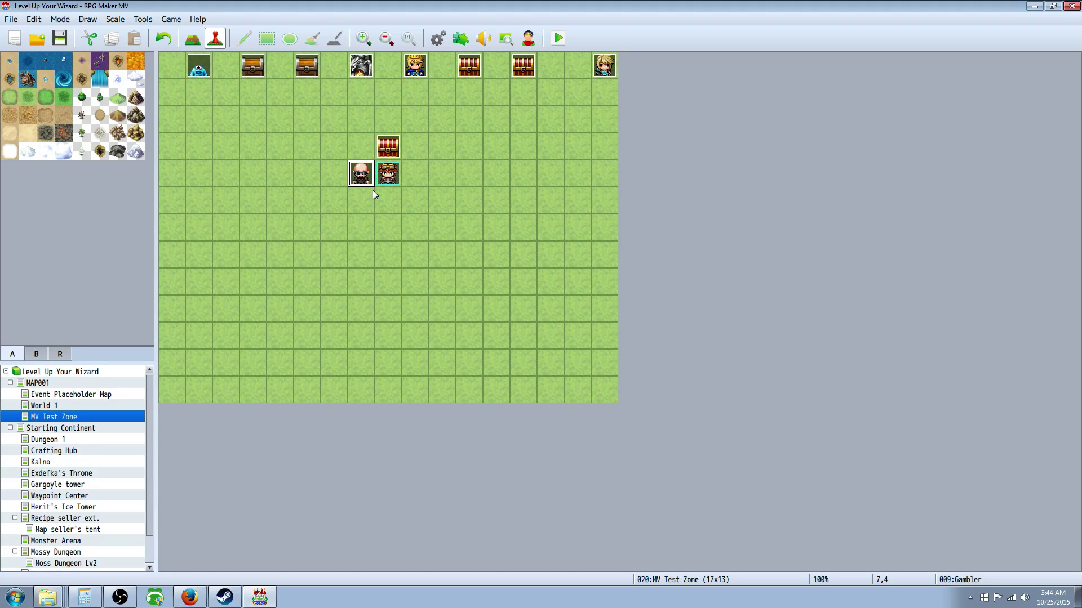
right_click(361, 175)
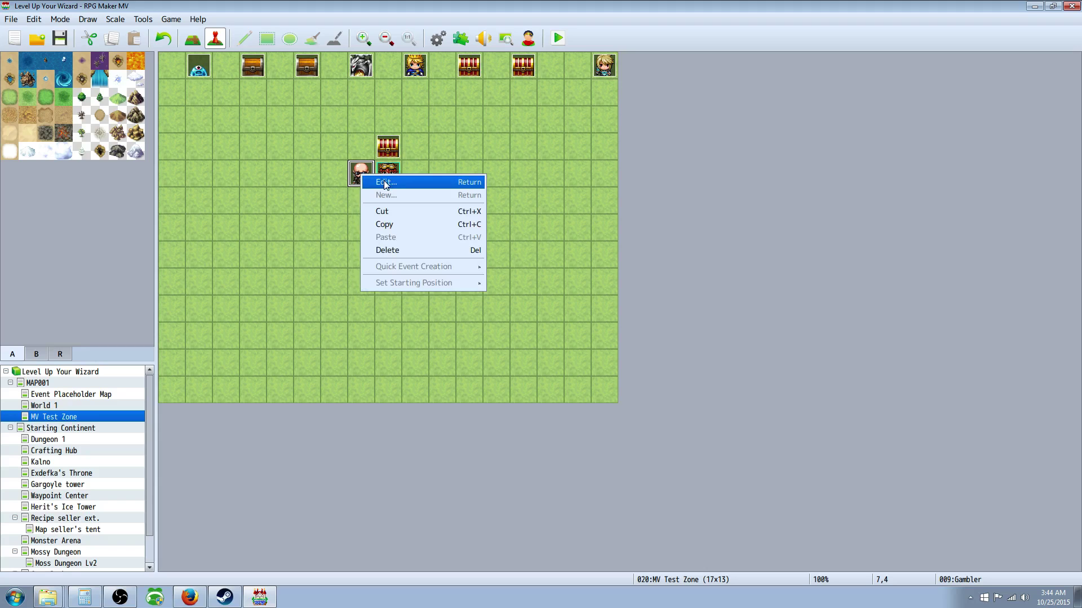
click(389, 183)
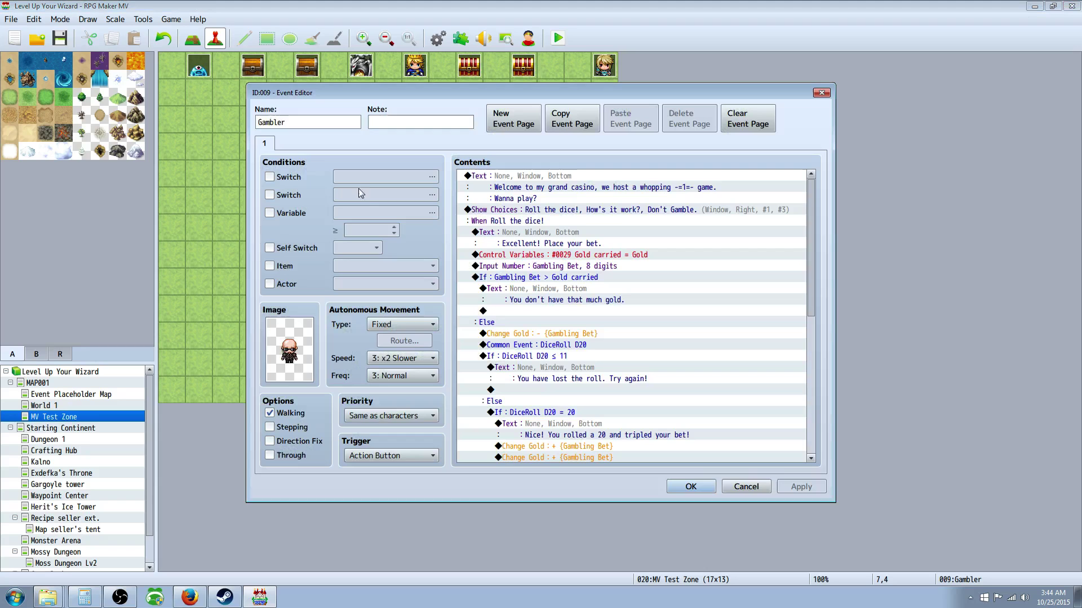
Inspect the casino welcome message unchanged, then select the Roll the dice! choice branch
click(537, 178)
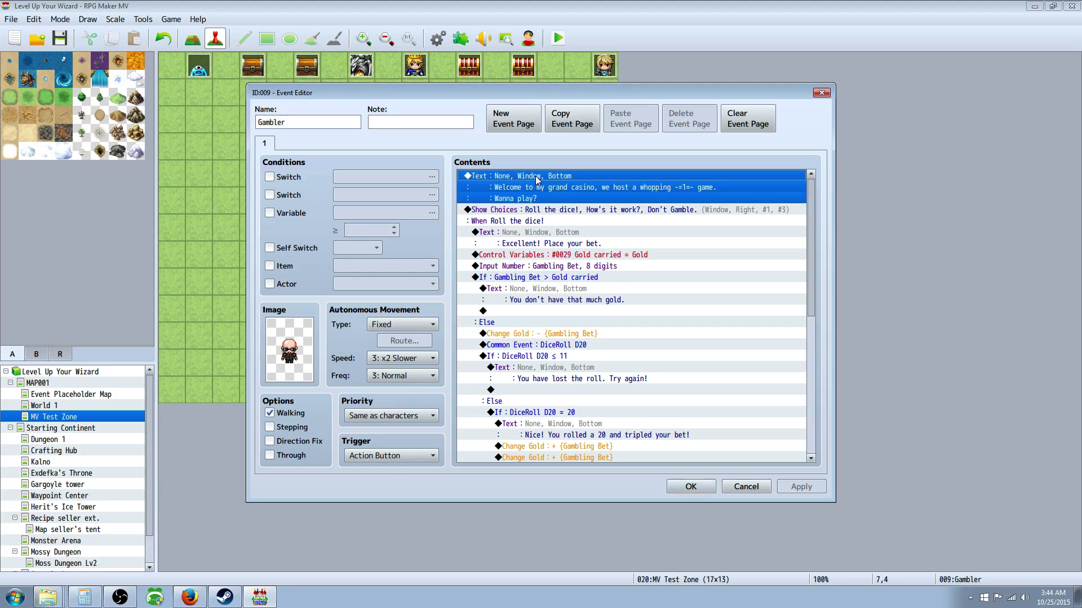
click(565, 232)
click(530, 177)
right_click(514, 178)
click(535, 188)
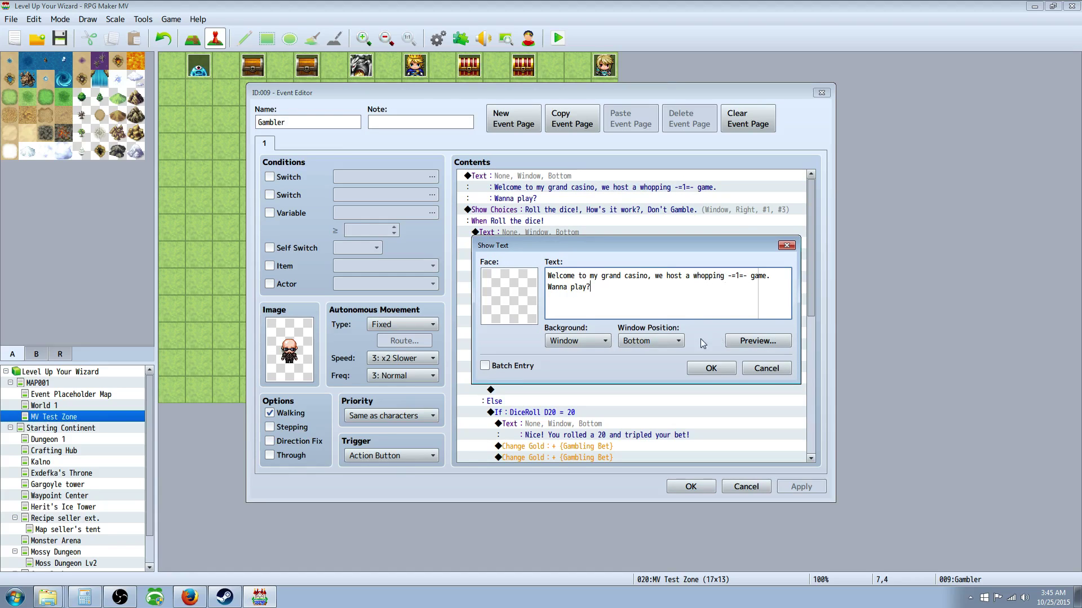
click(716, 368)
click(539, 219)
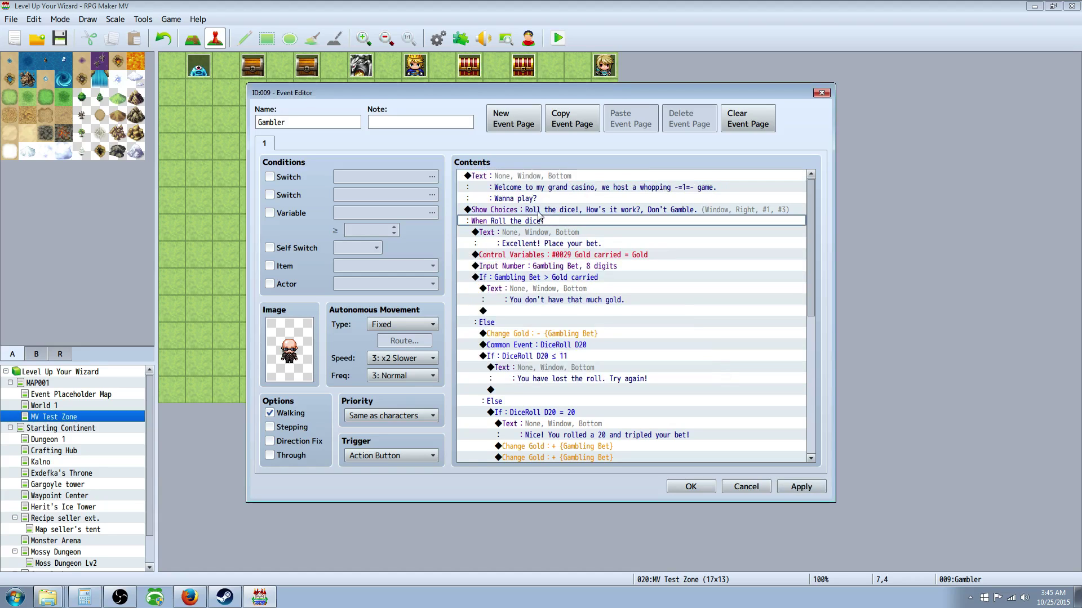
Edit Show Choices with Roll the dice!, How's it work? and Don't Gamble., then confirm
click(538, 210)
right_click(538, 210)
click(571, 220)
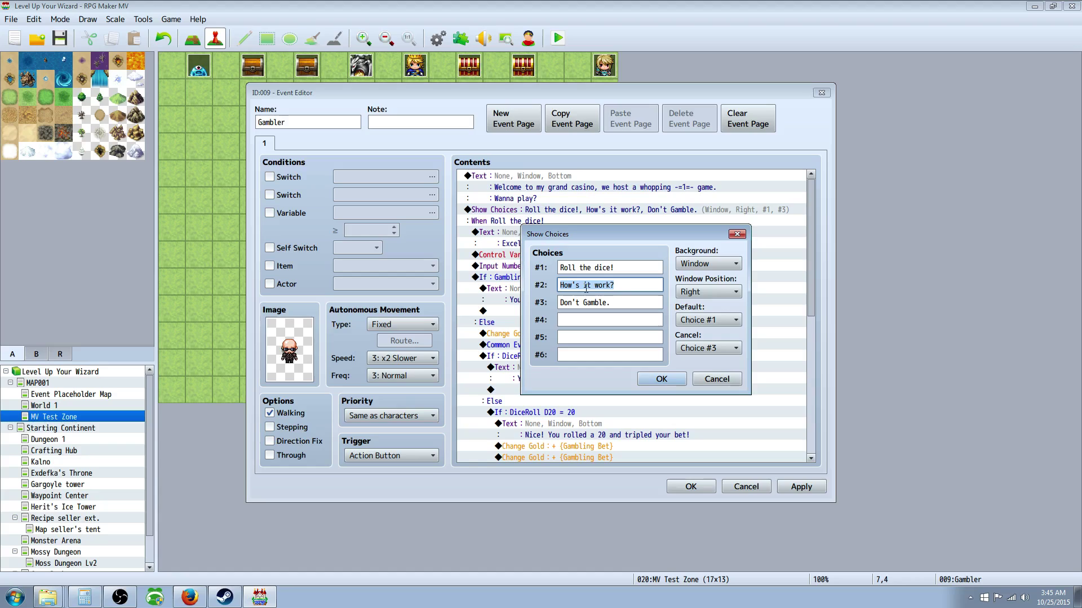
click(635, 284)
drag(571, 284, 598, 284)
click(598, 283)
key(Tab)
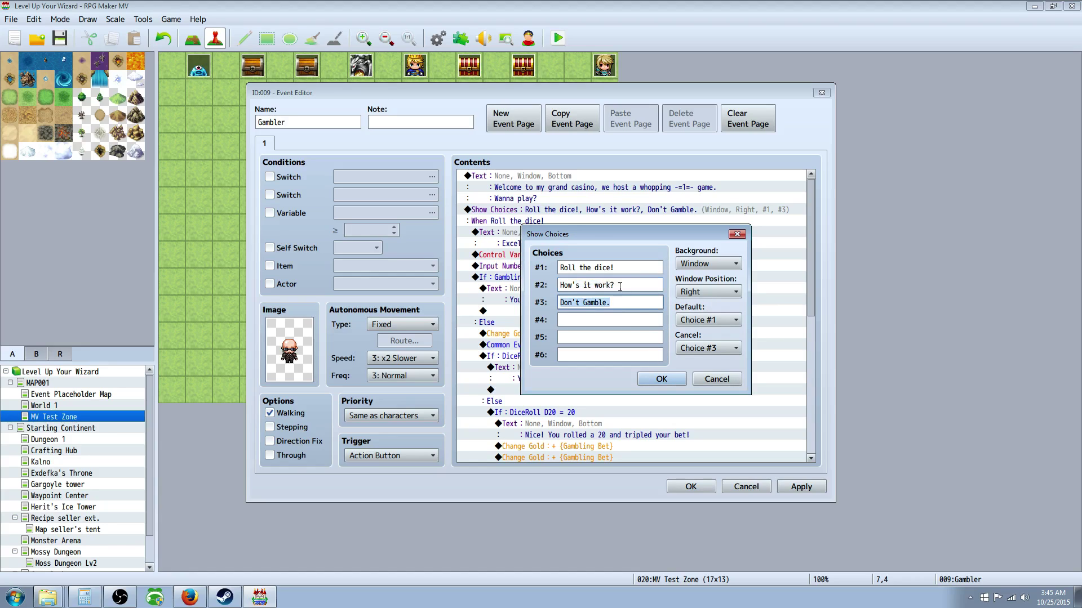
key(End)
click(658, 379)
click(562, 255)
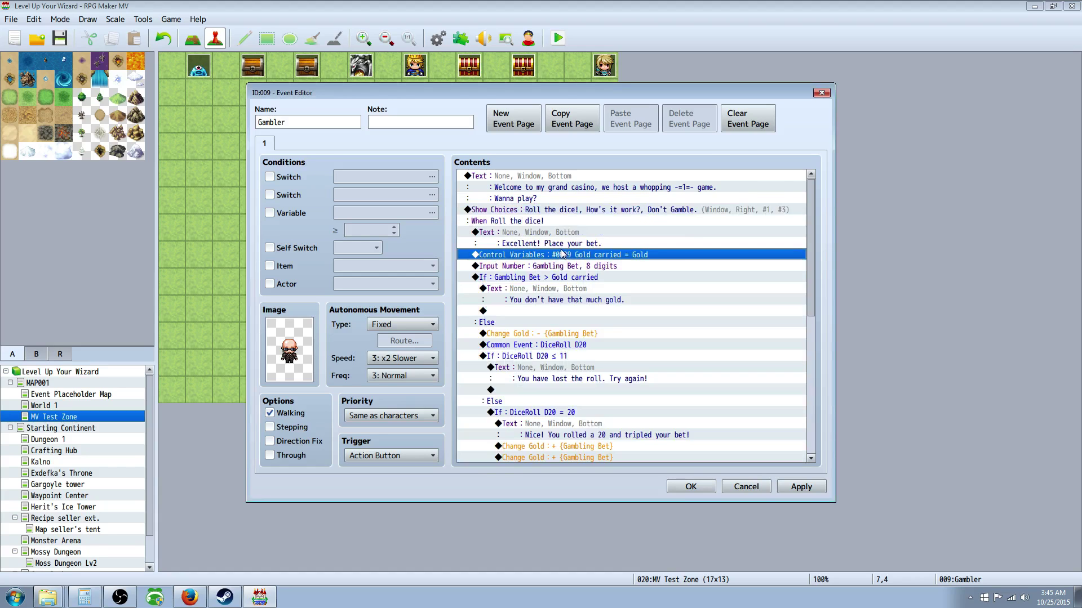
click(547, 214)
click(544, 222)
click(523, 234)
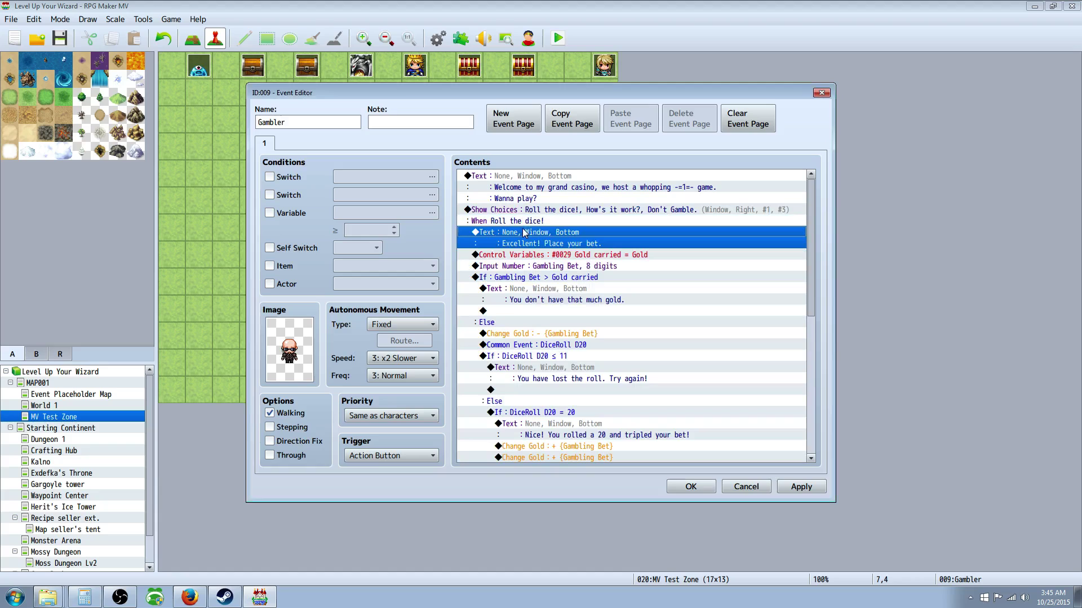
right_click(554, 235)
click(519, 256)
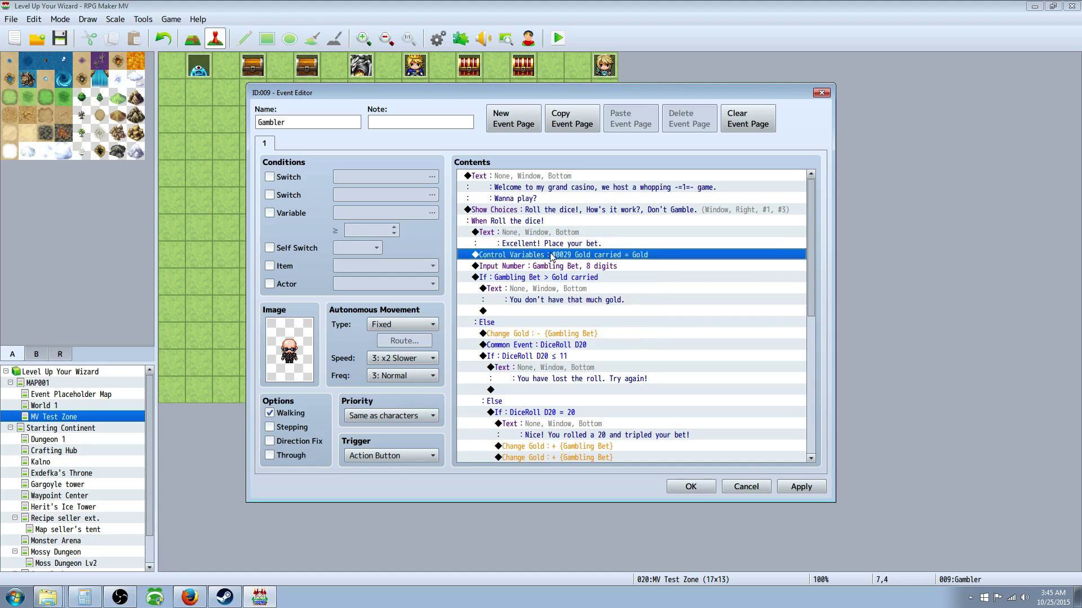
right_click(523, 258)
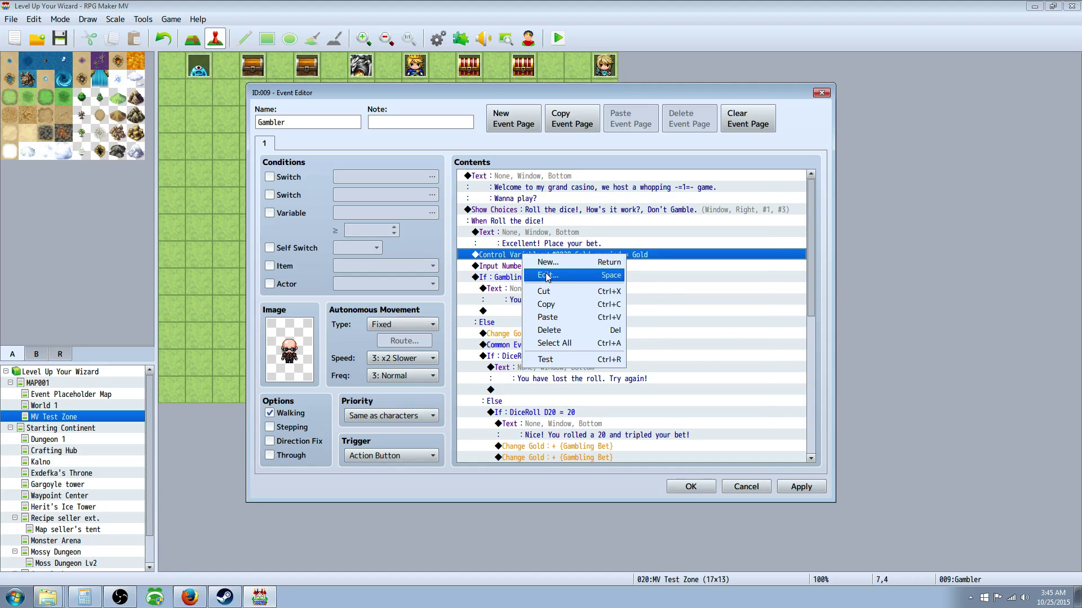
click(545, 272)
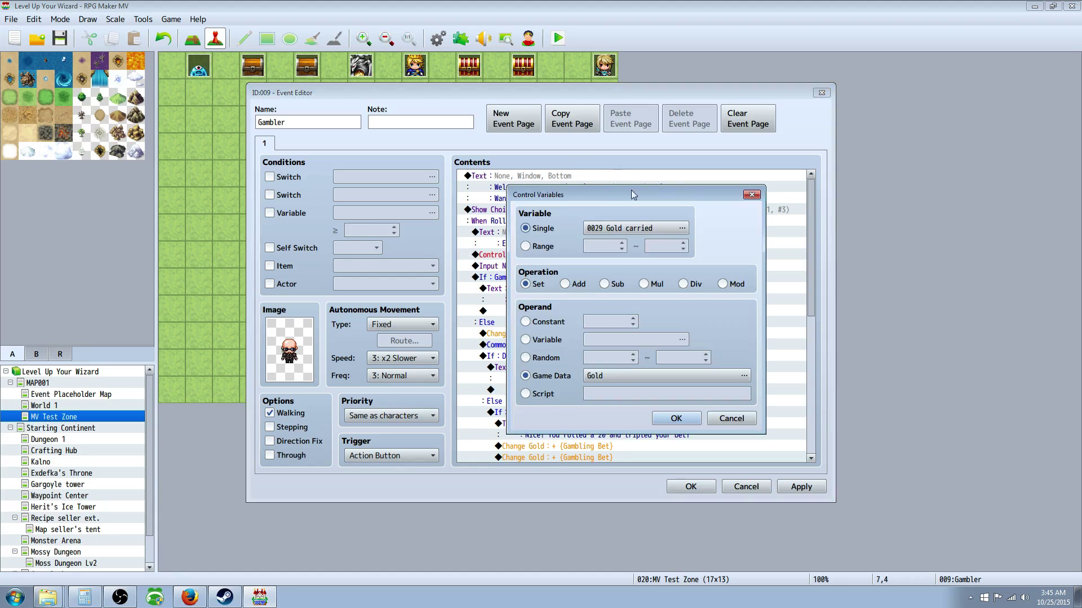
click(682, 228)
click(685, 256)
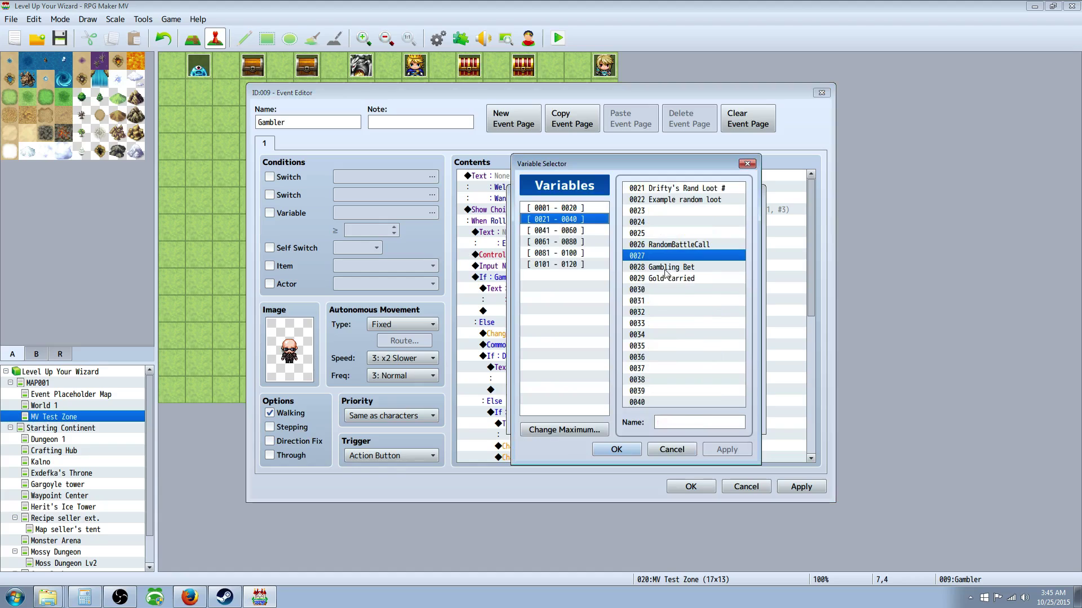
click(678, 268)
click(672, 278)
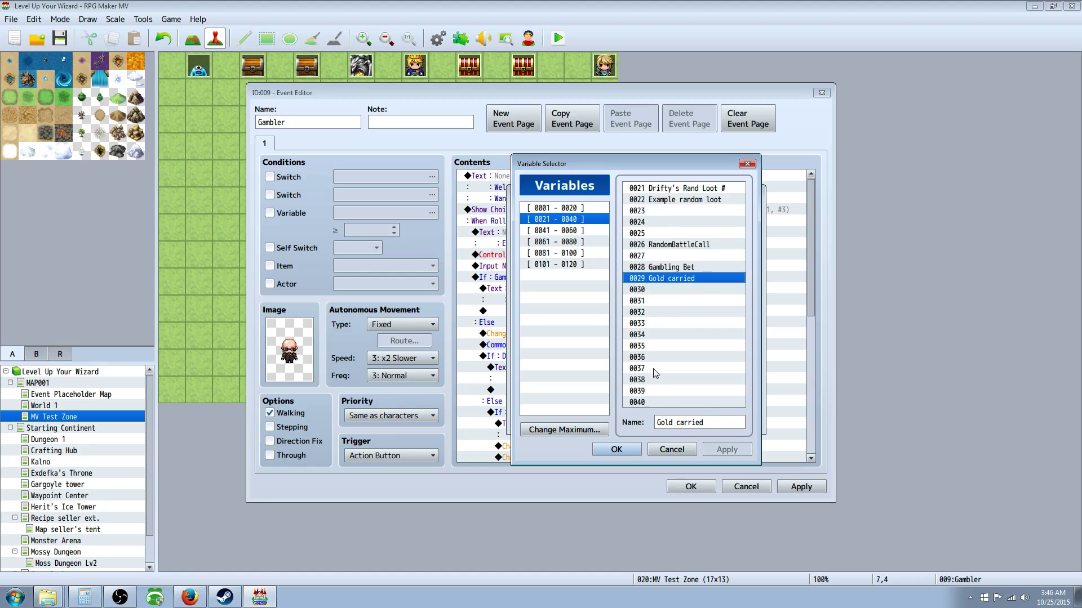
click(667, 422)
click(728, 417)
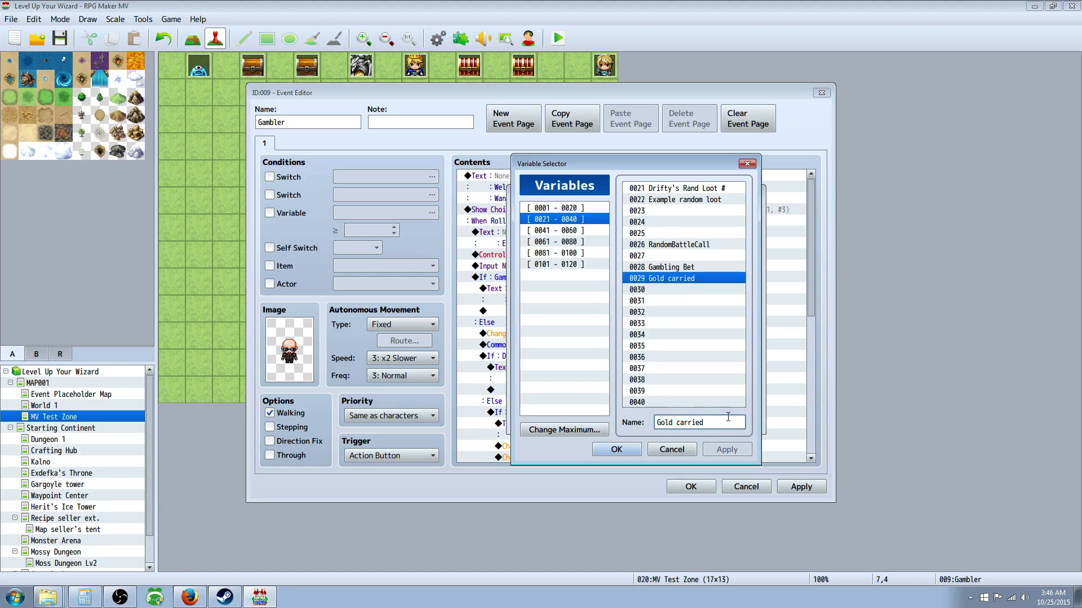
click(617, 449)
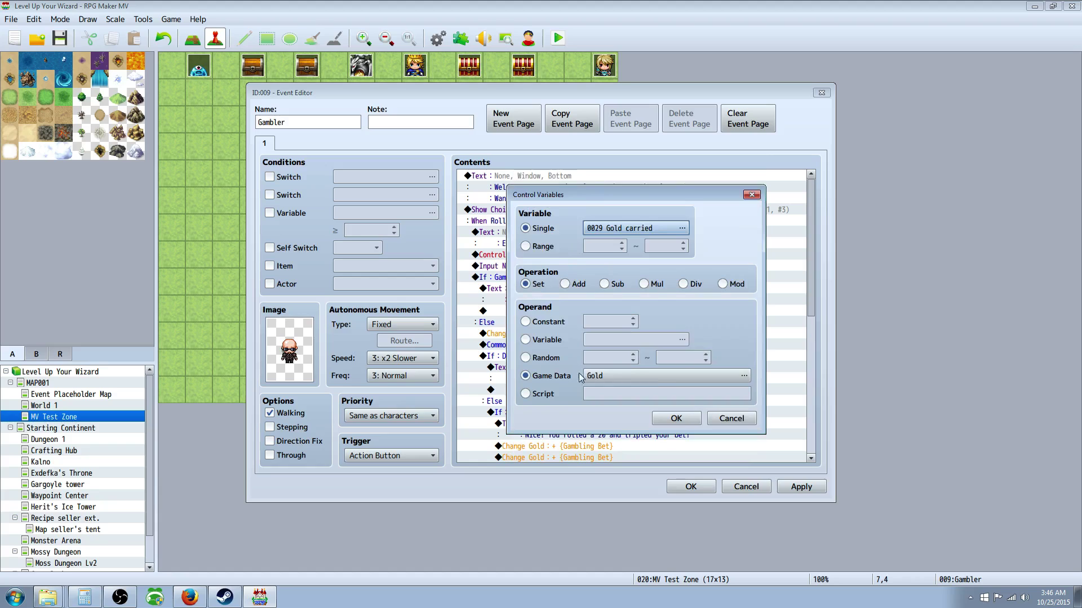
click(743, 376)
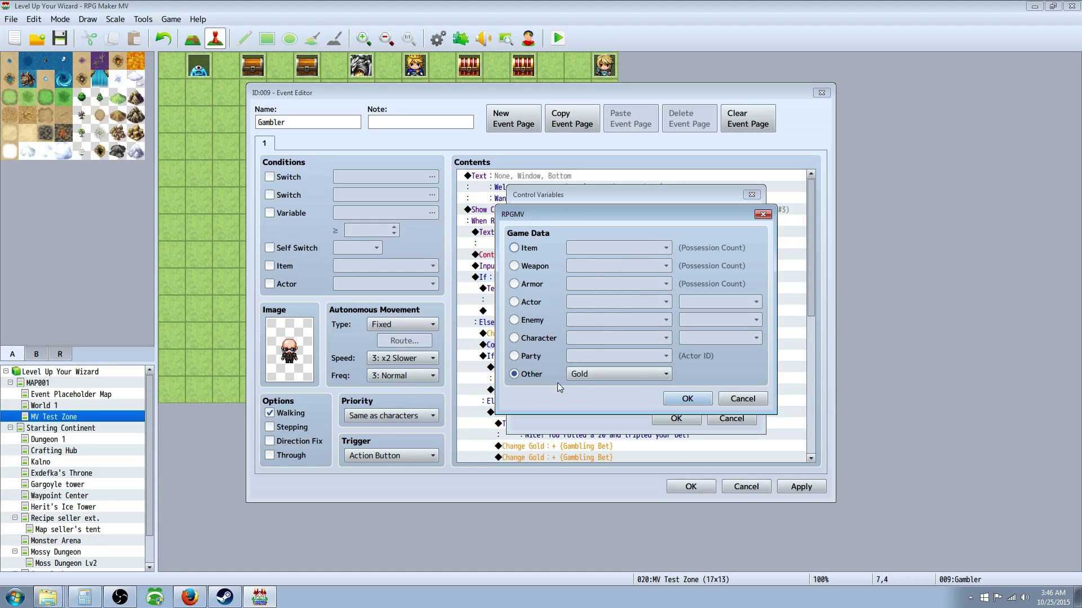
click(634, 375)
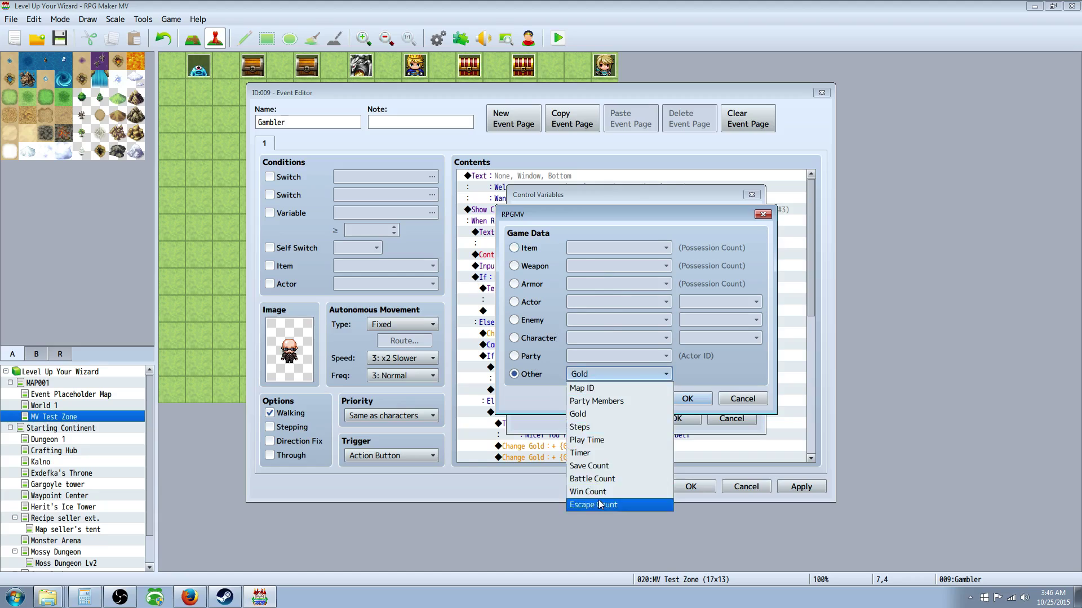
click(578, 415)
click(687, 399)
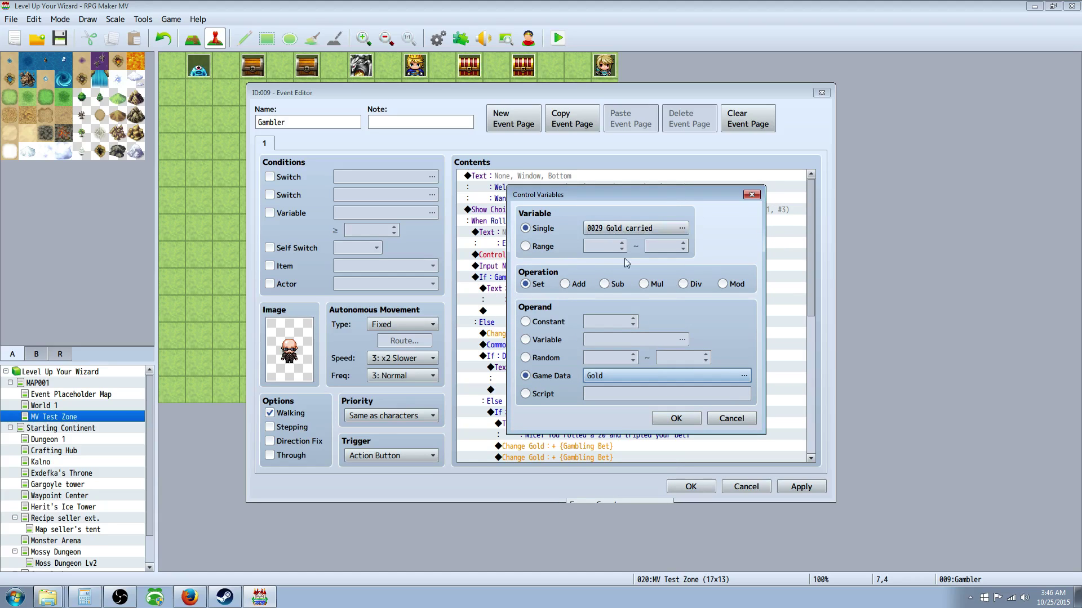
click(676, 419)
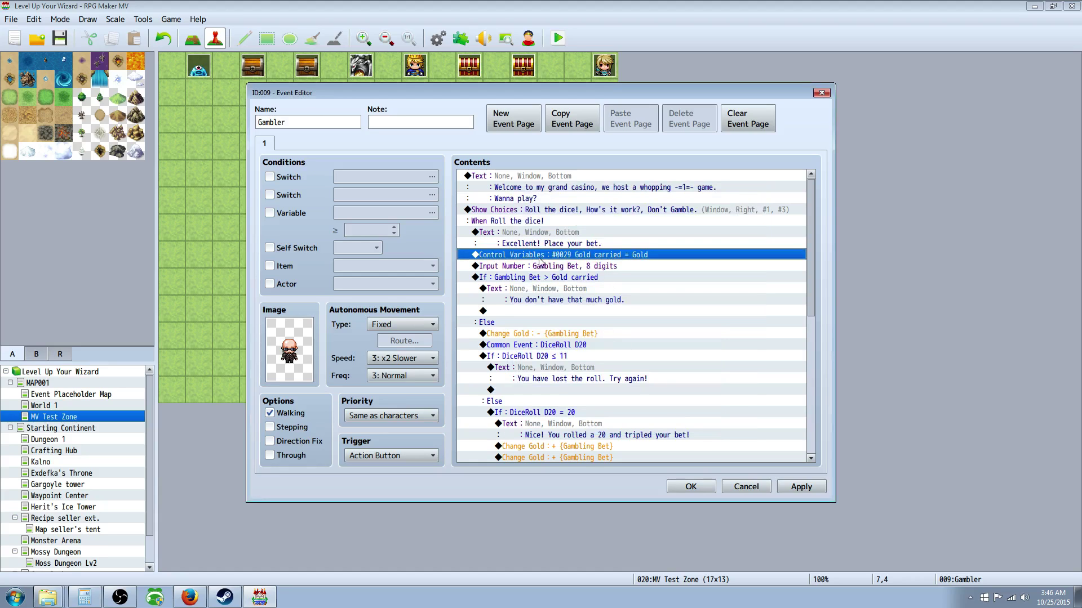
click(541, 267)
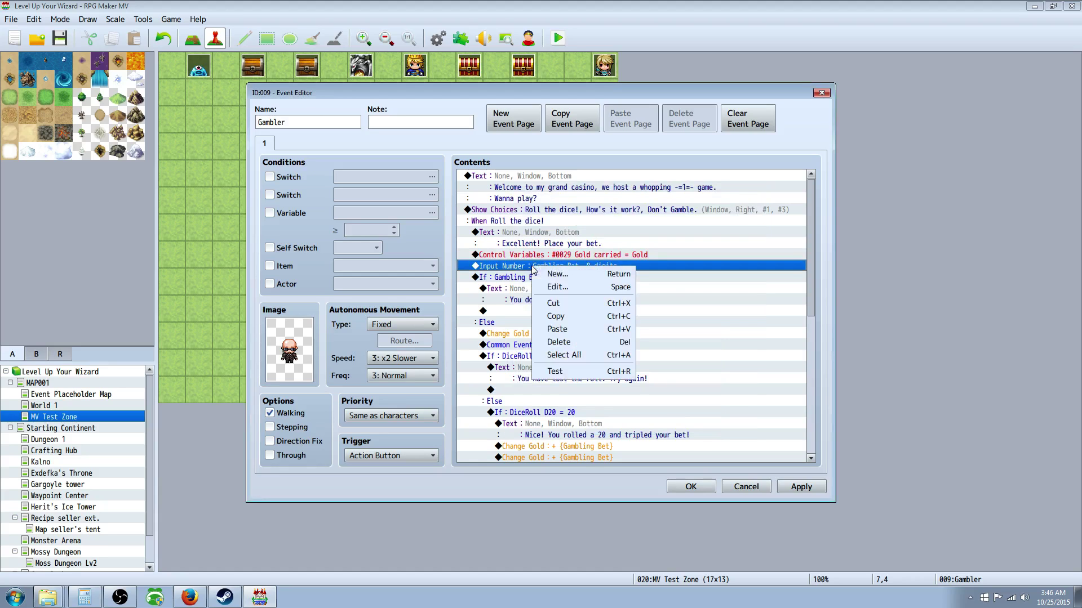
right_click(531, 268)
click(556, 288)
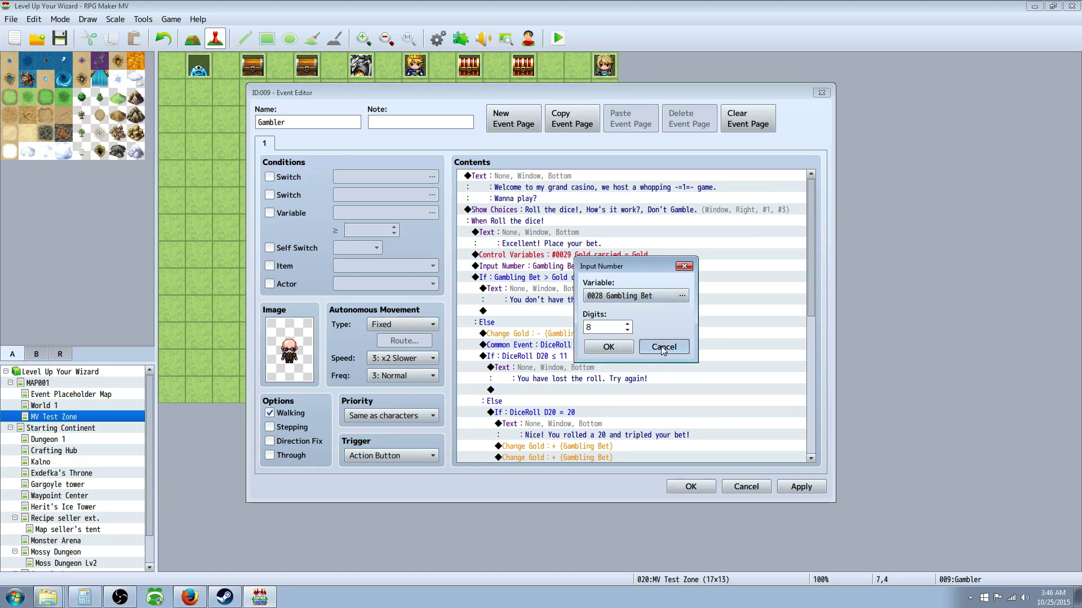
click(682, 346)
right_click(545, 313)
click(550, 321)
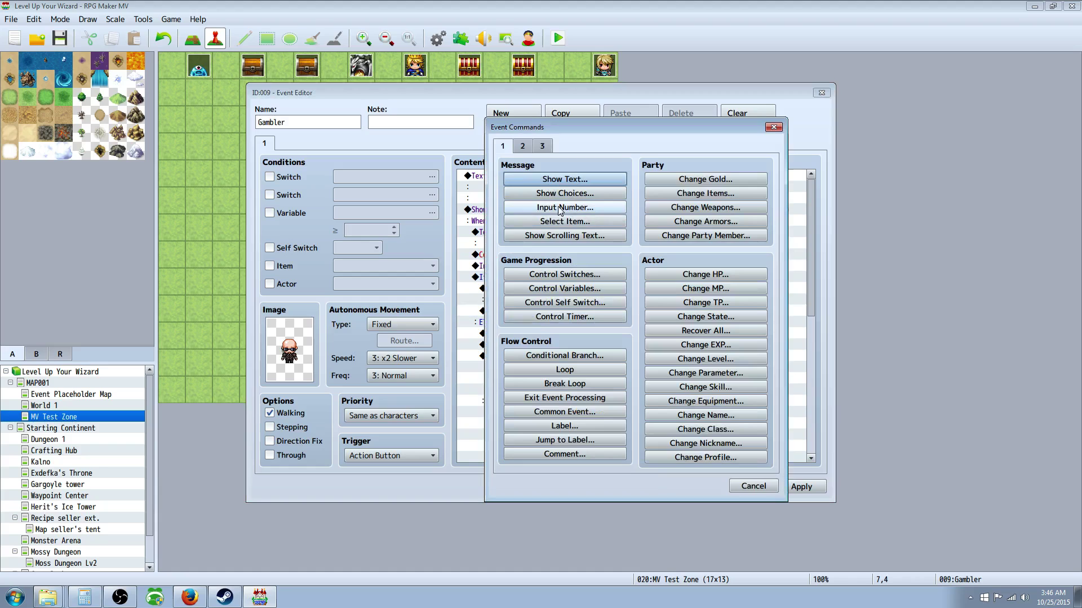
click(773, 127)
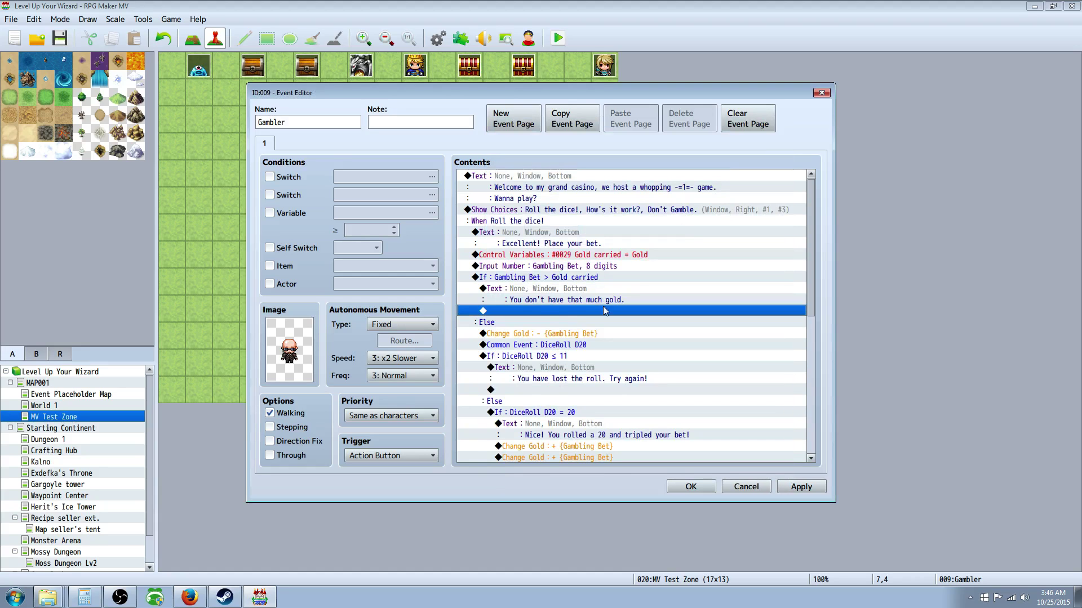
click(535, 297)
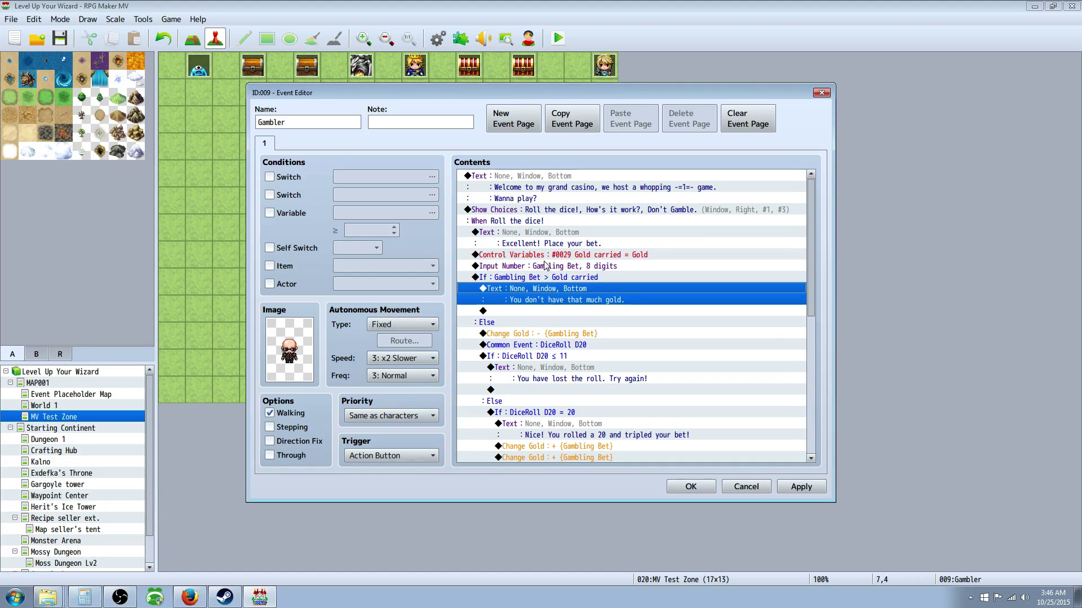
click(546, 267)
right_click(549, 267)
click(575, 280)
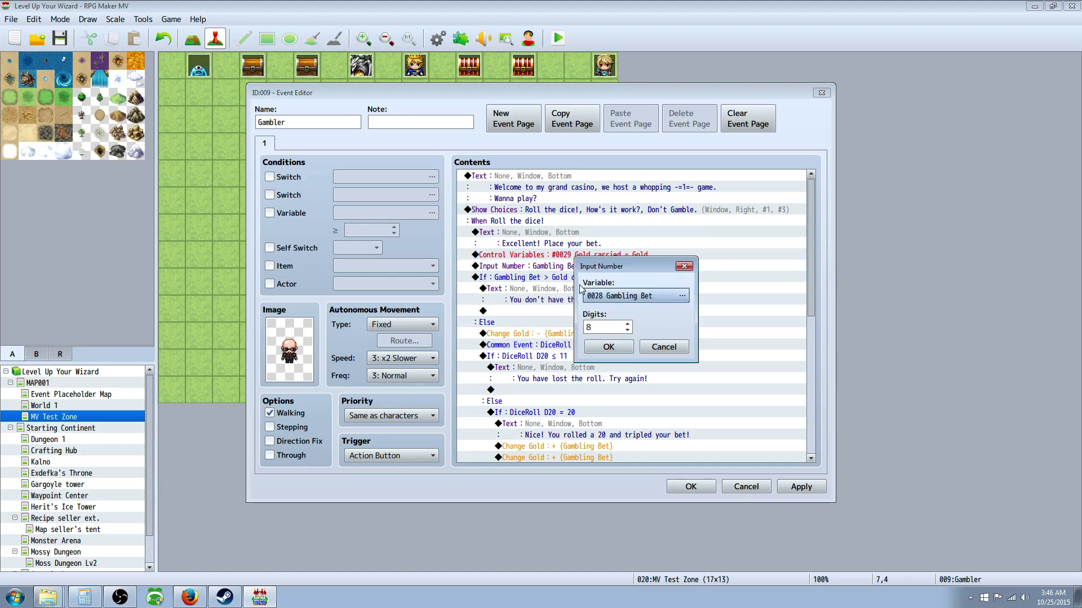
click(683, 296)
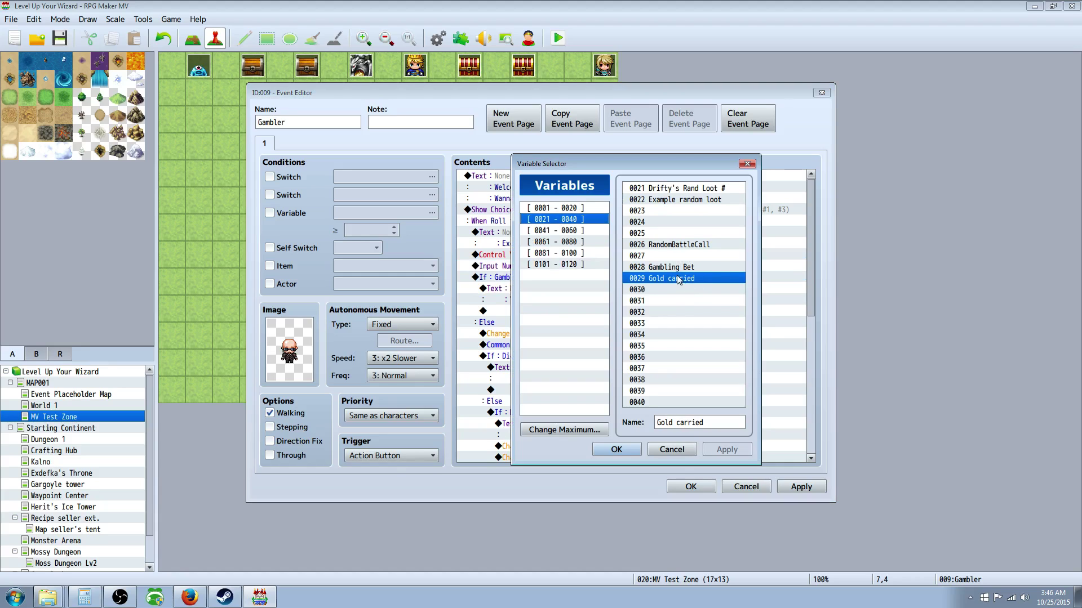
click(687, 269)
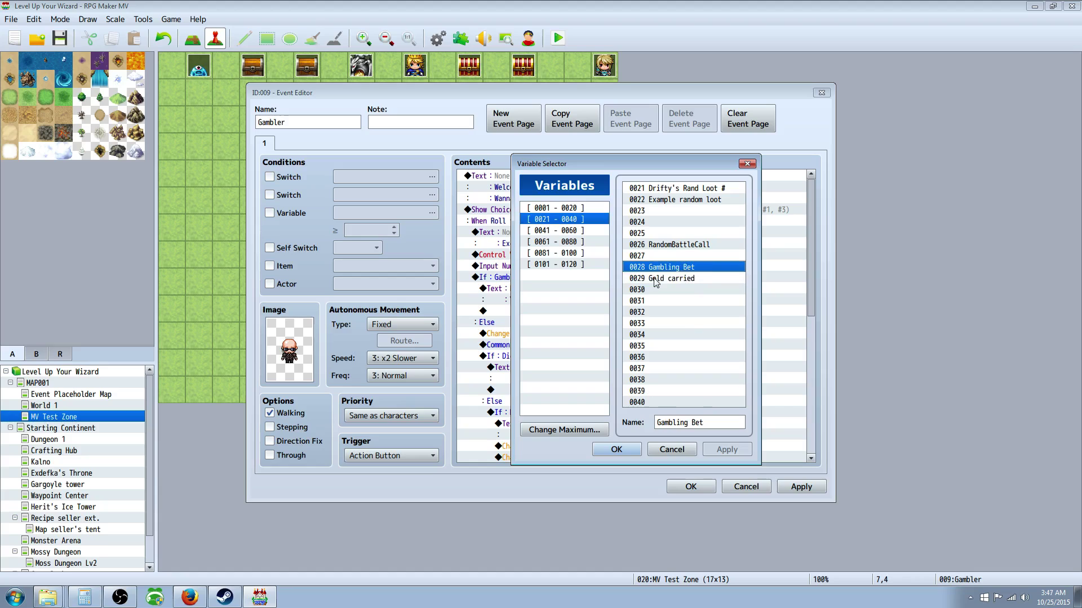
click(676, 450)
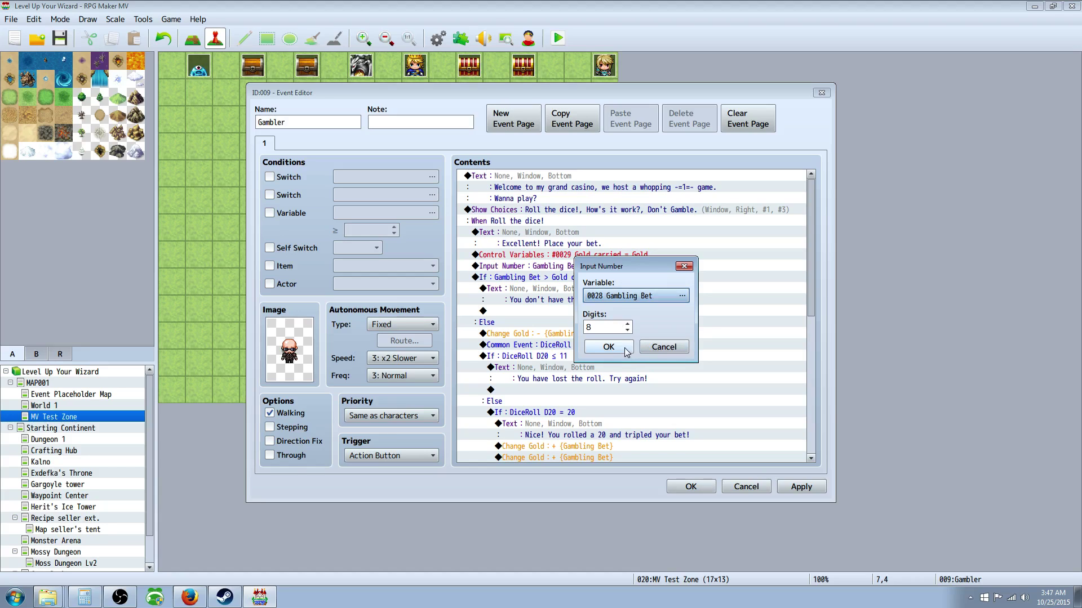
click(664, 349)
click(536, 277)
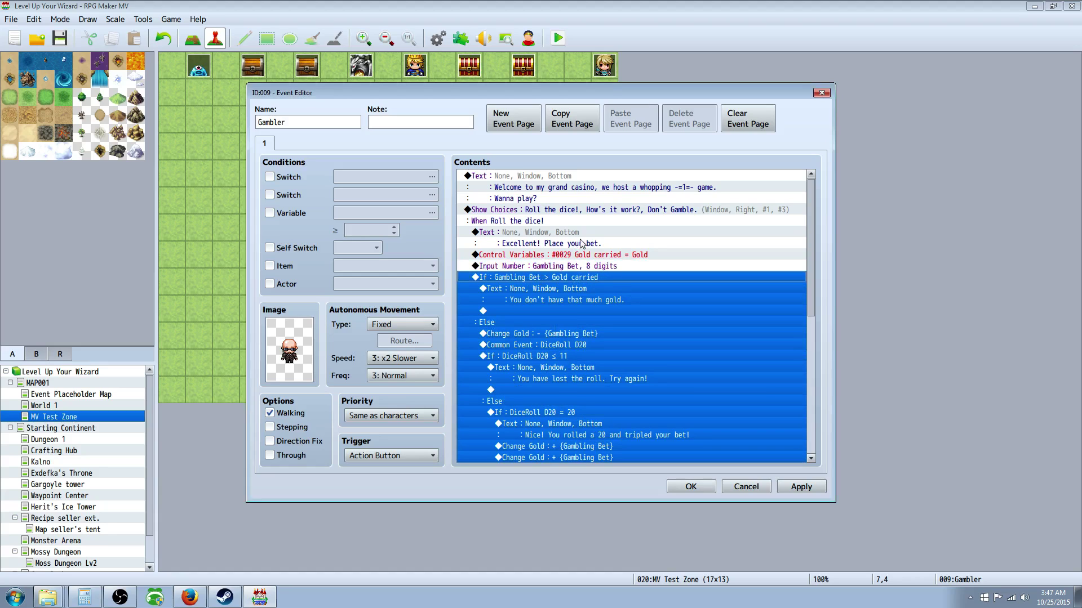
Open the insert-command list on the empty line under the warning, then cancel it
scroll(523, 254, down, 1)
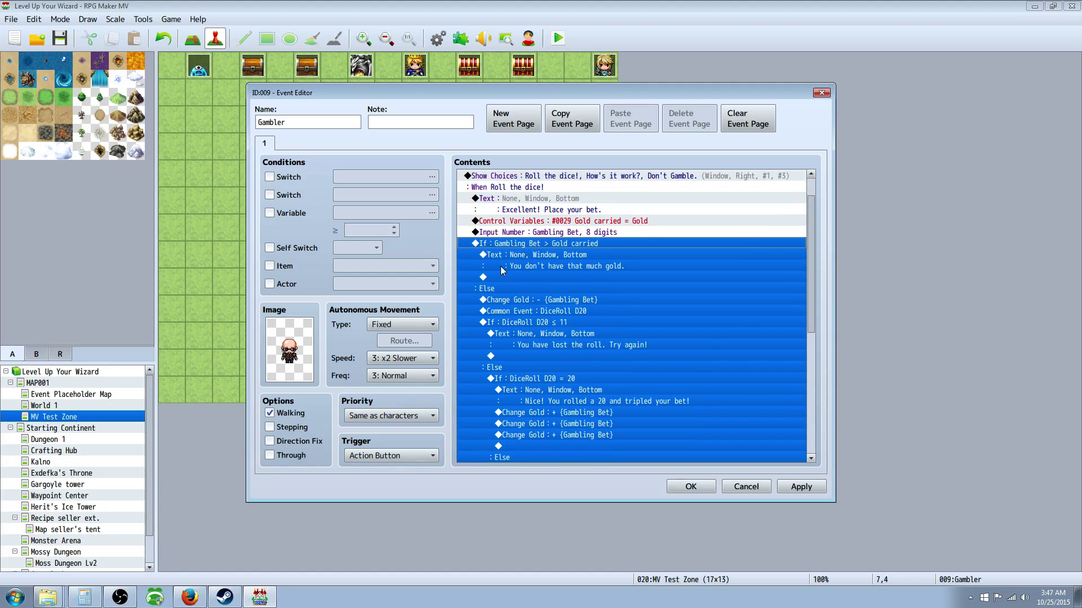
right_click(499, 275)
click(497, 276)
right_click(498, 276)
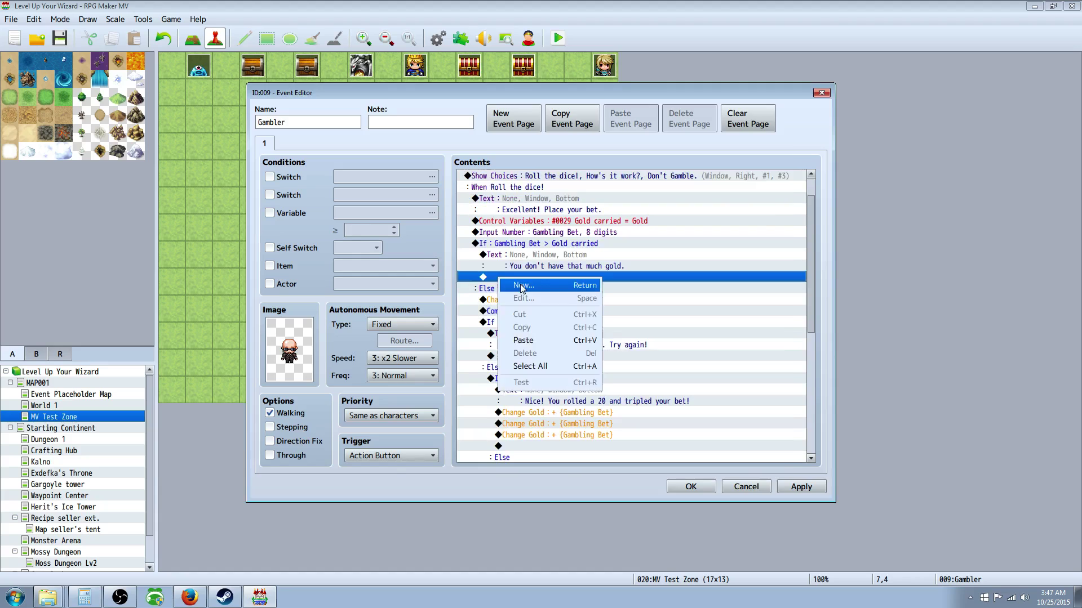
click(519, 285)
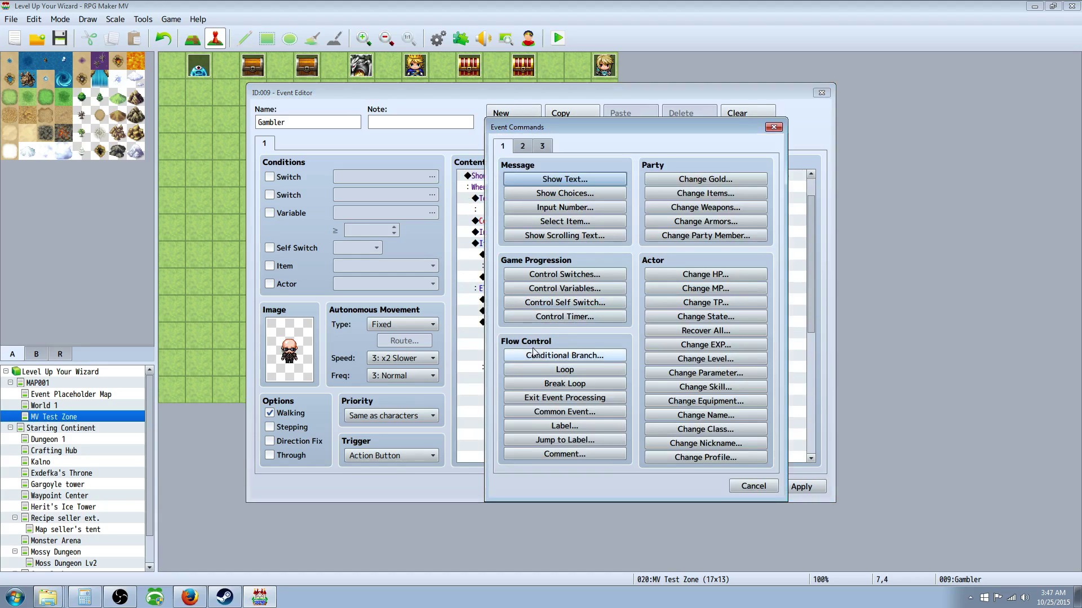
click(741, 483)
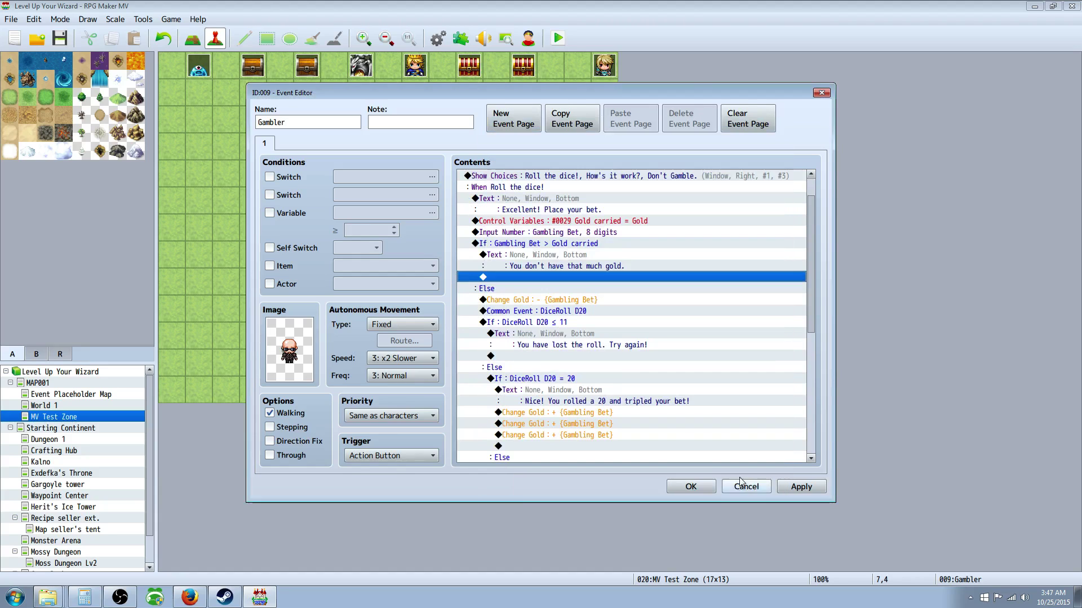
Set the Conditional Branch to Gambling Bet > Gold carried with an Else branch
drag(542, 276, 536, 243)
right_click(536, 242)
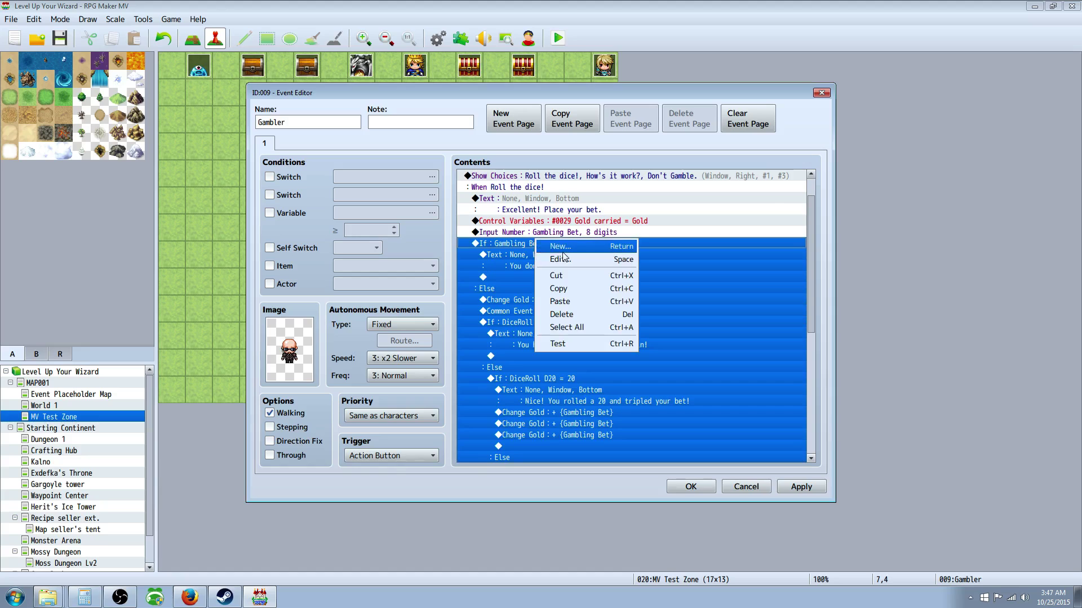
click(563, 258)
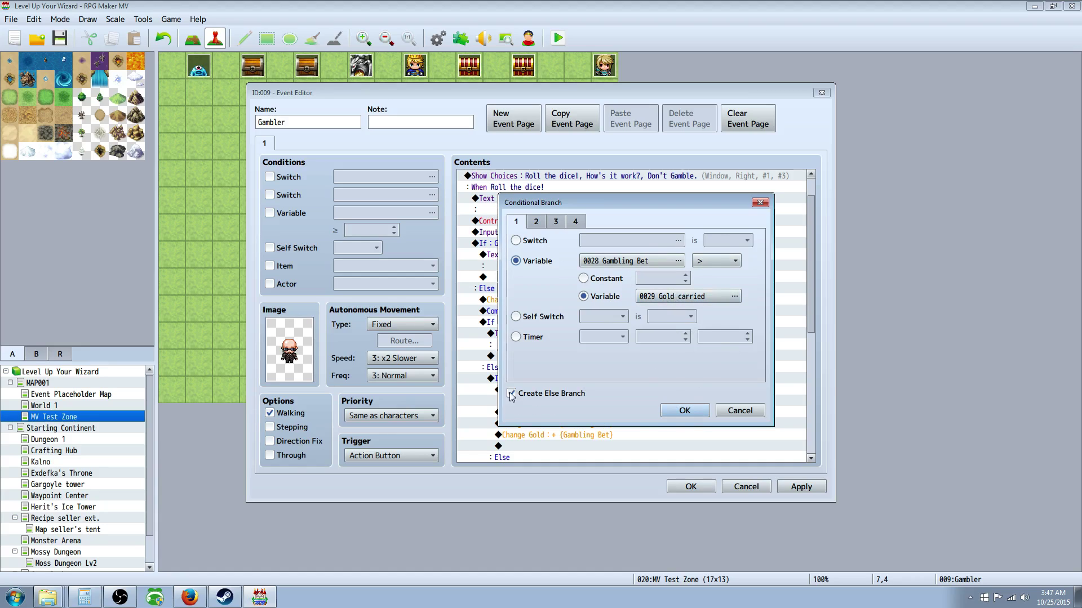
click(684, 411)
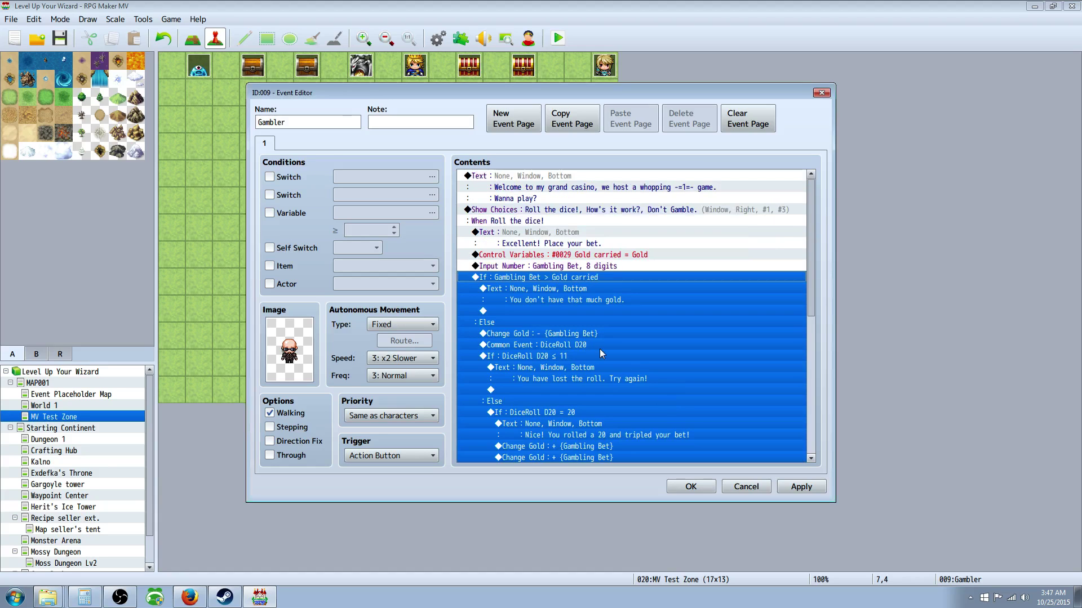
Review the not-enough-gold refusal message, the Else part and the bet-deducting Change Gold command
click(559, 288)
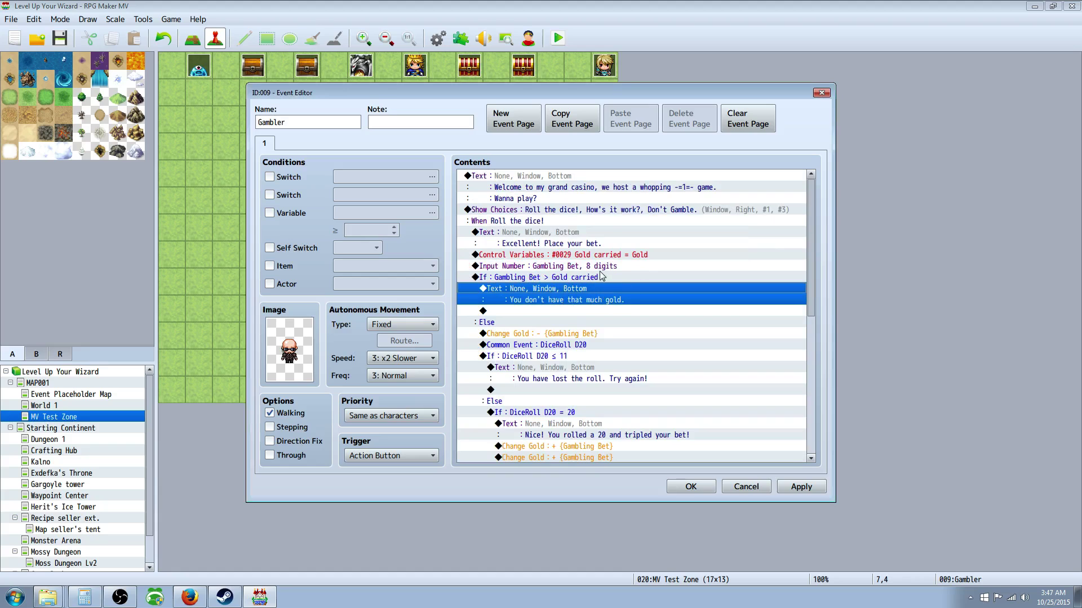
click(560, 314)
click(559, 297)
key(shift+Down)
key(shift+Down)
key(shift+Down)
key(shift+Down)
key(shift+Down)
key(shift+Down)
key(shift+Down)
key(shift+Down)
key(shift+Down)
key(shift+Down)
key(shift+Down)
key(shift+Down)
key(shift+Down)
key(shift+Down)
key(shift+Down)
key(shift+Down)
key(shift+Down)
key(shift+Down)
key(shift+Down)
key(shift+Down)
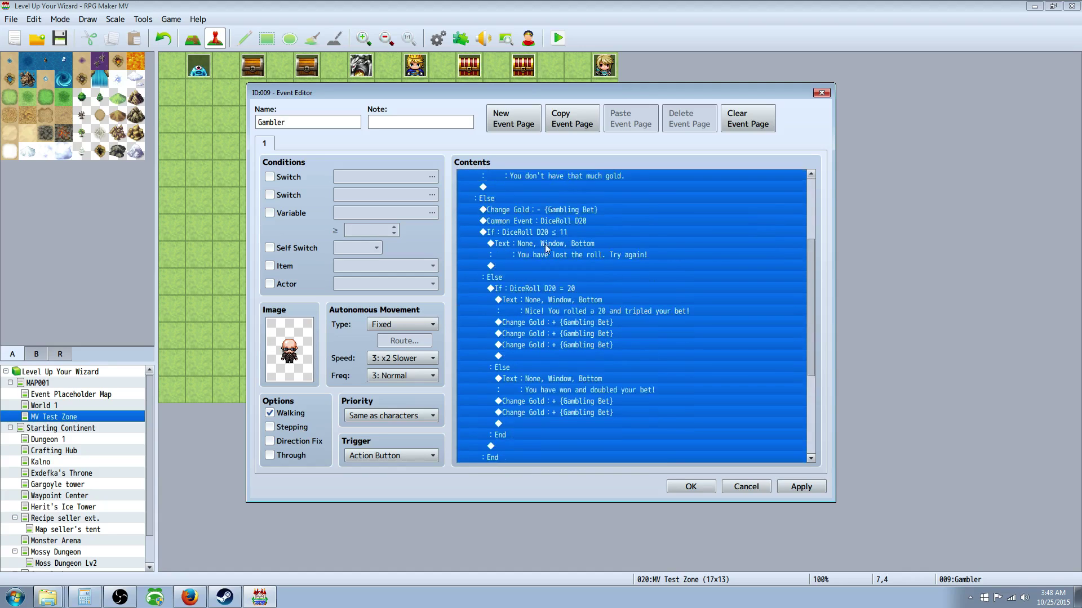
scroll(545, 244, down, 4)
scroll(524, 394, up, 6)
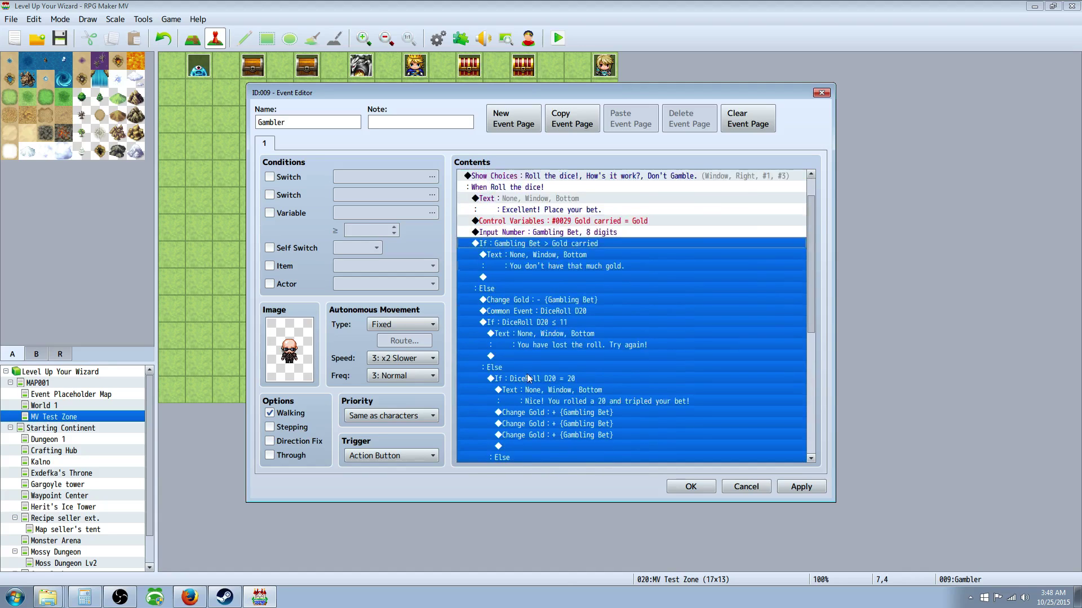
scroll(527, 379, up, 1)
click(552, 289)
ctrl+click(509, 300)
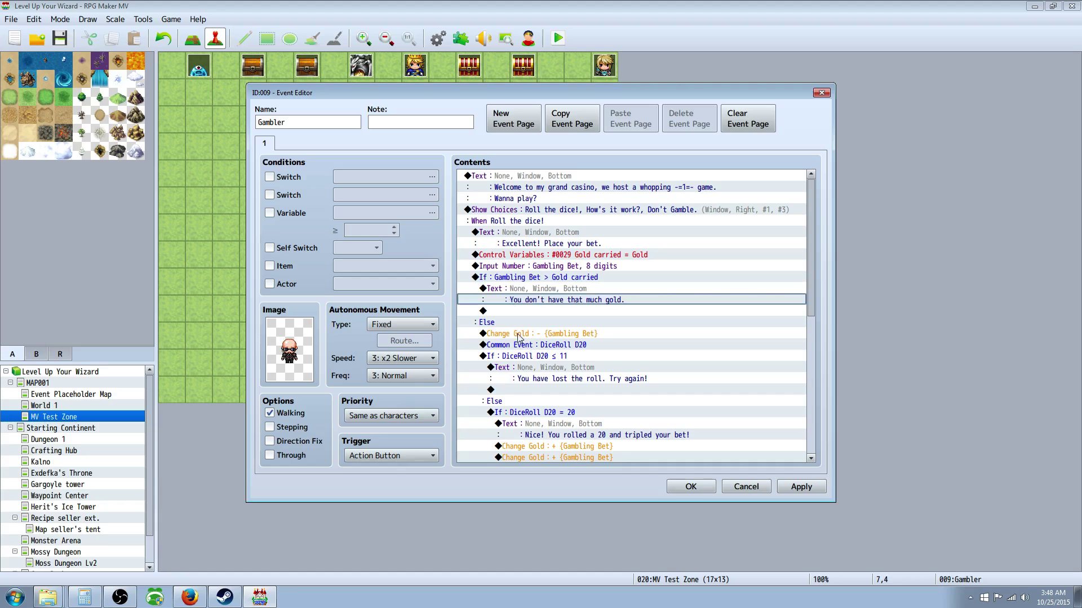
click(520, 322)
click(546, 299)
click(544, 289)
click(531, 326)
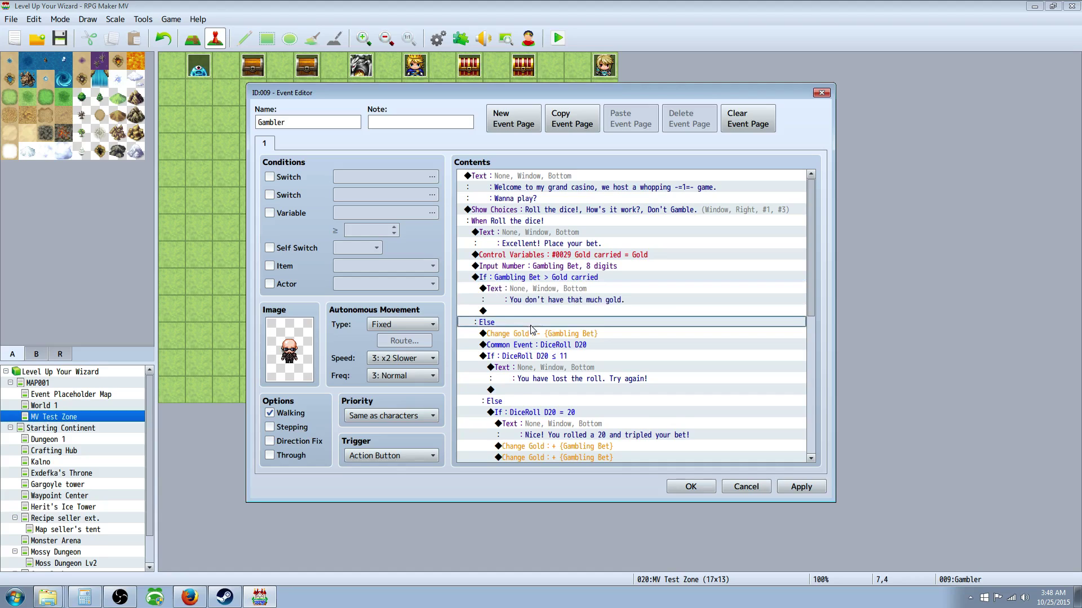
scroll(531, 327, down, 1)
click(536, 302)
scroll(538, 299, down, 1)
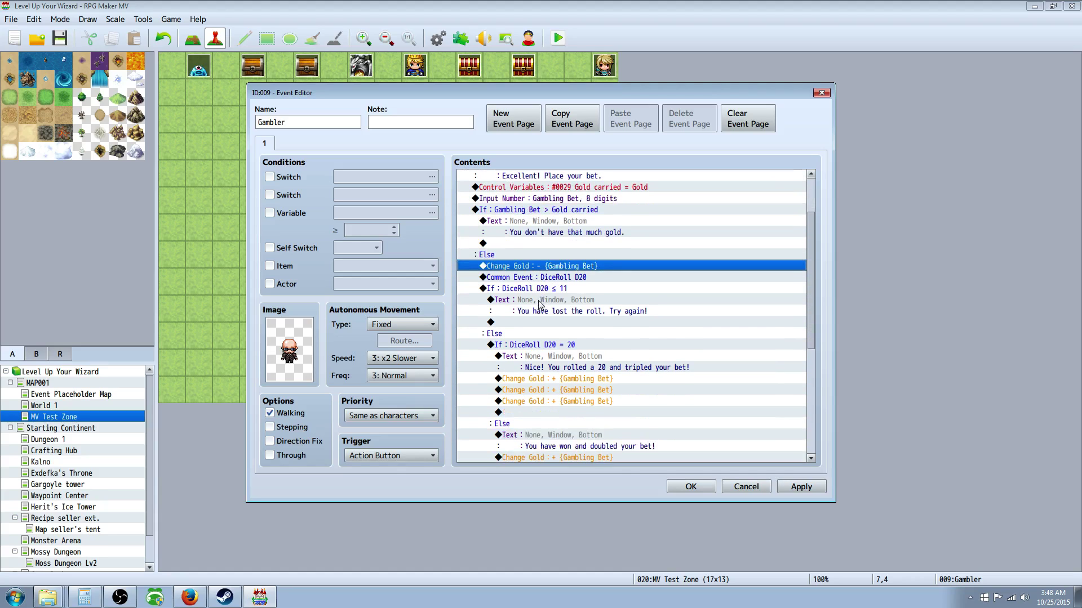
right_click(514, 269)
click(499, 313)
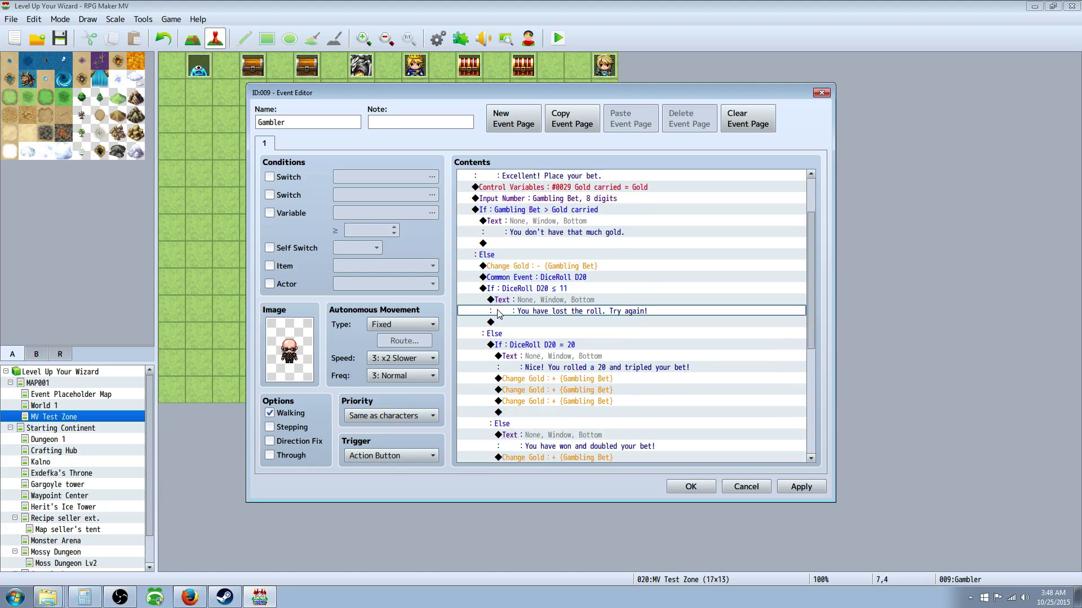
right_click(496, 243)
click(510, 251)
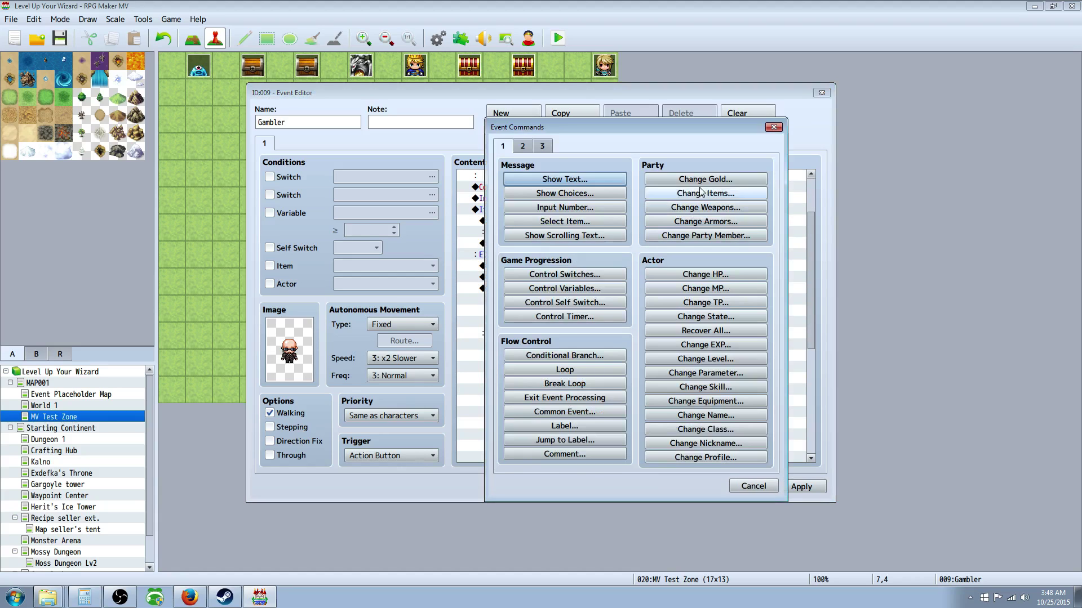
click(701, 179)
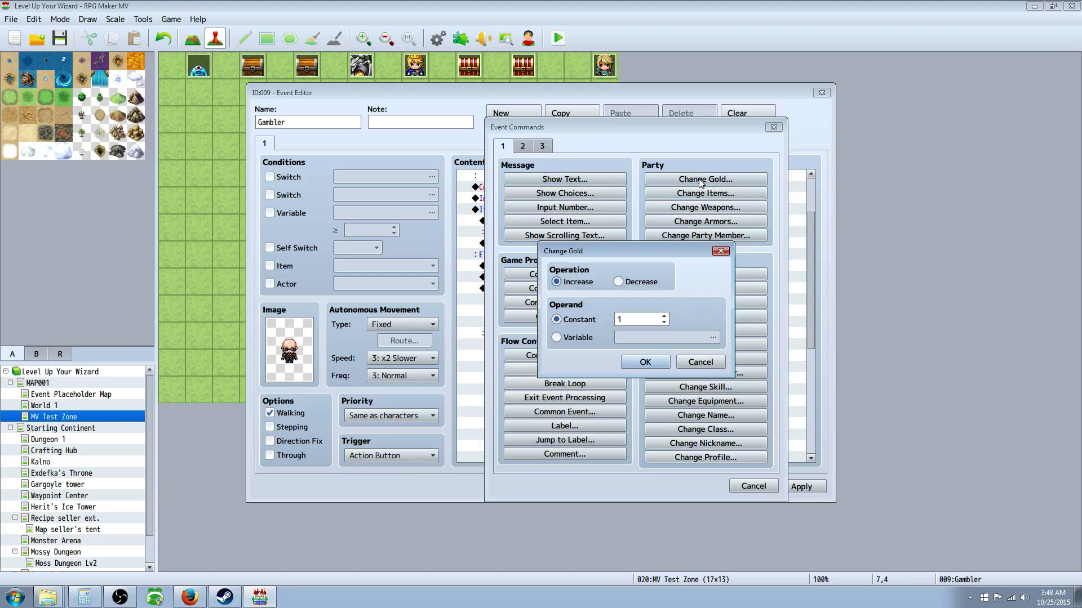
click(620, 281)
click(556, 337)
click(714, 338)
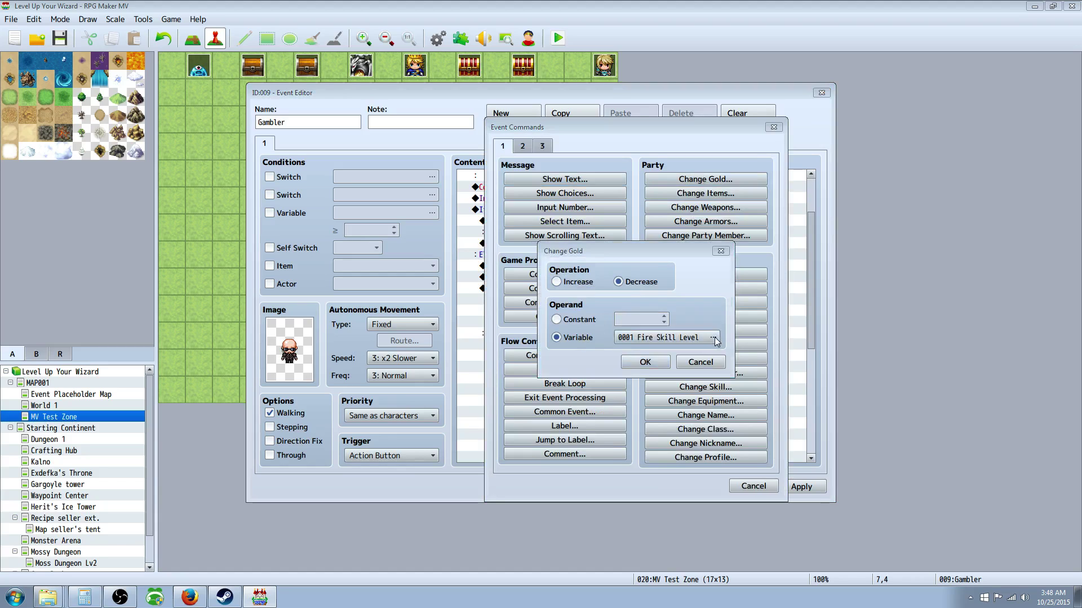
click(671, 448)
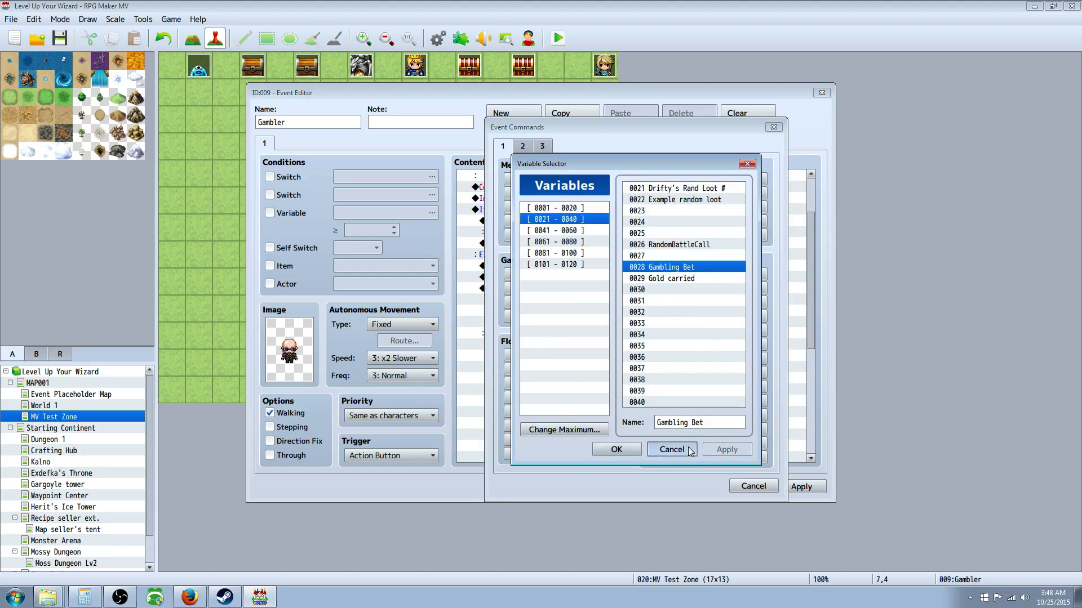
click(701, 363)
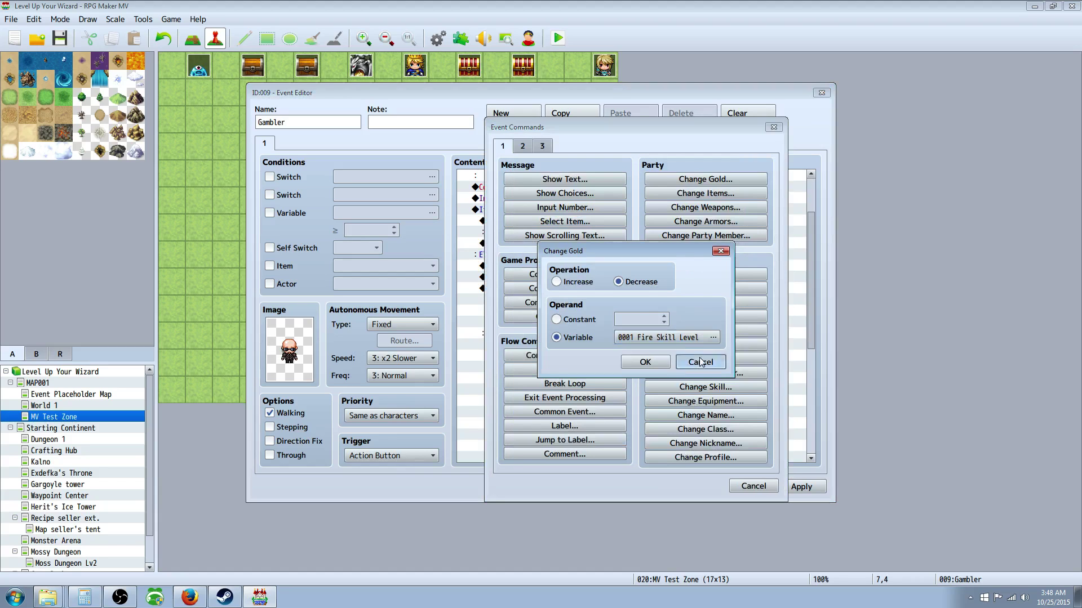
click(753, 485)
click(566, 266)
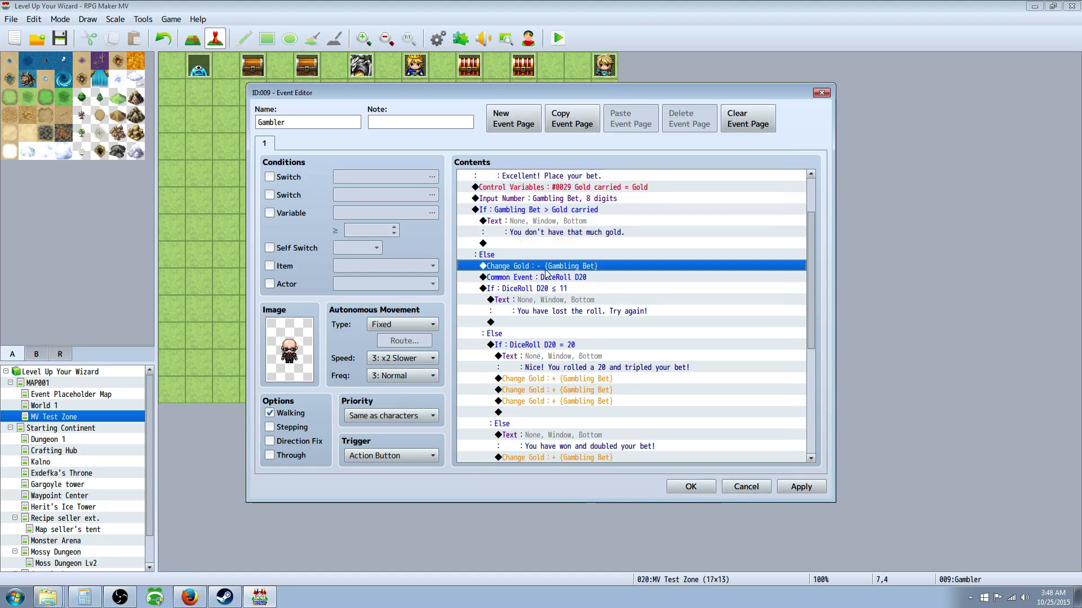
click(545, 277)
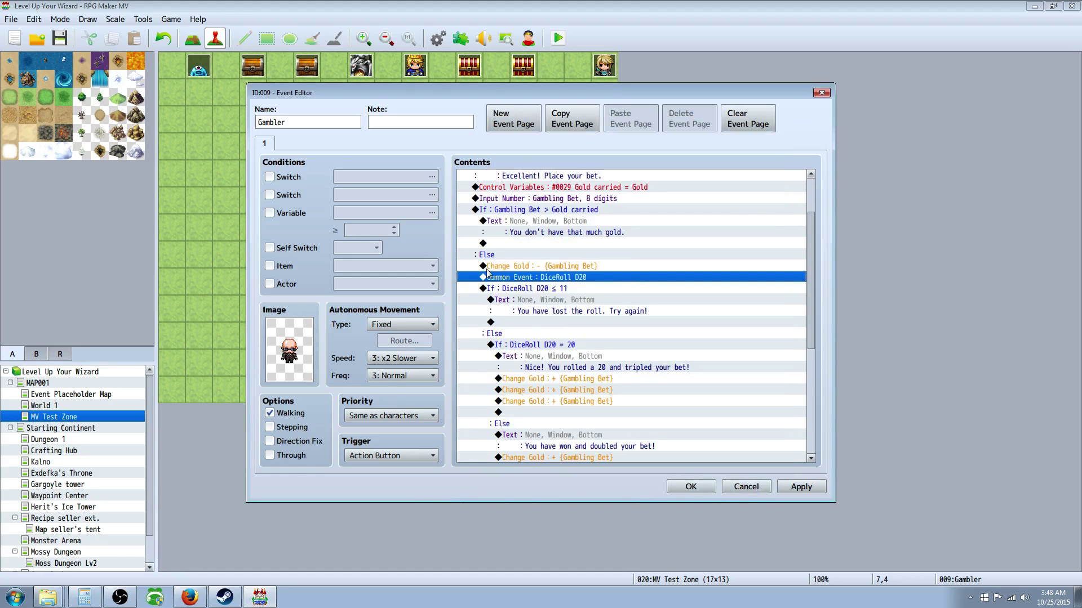
right_click(512, 249)
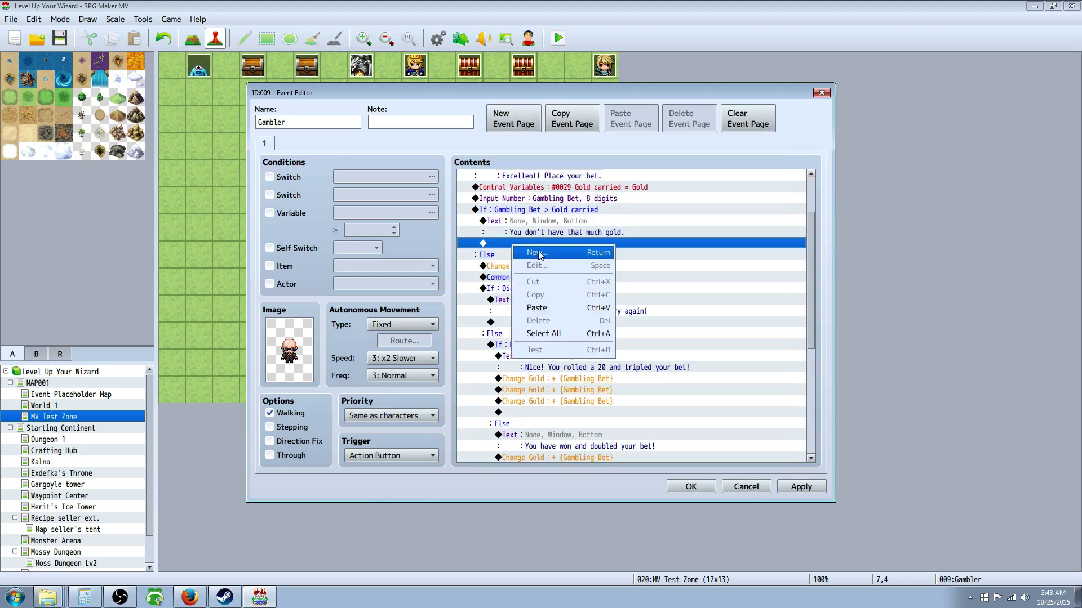
click(527, 256)
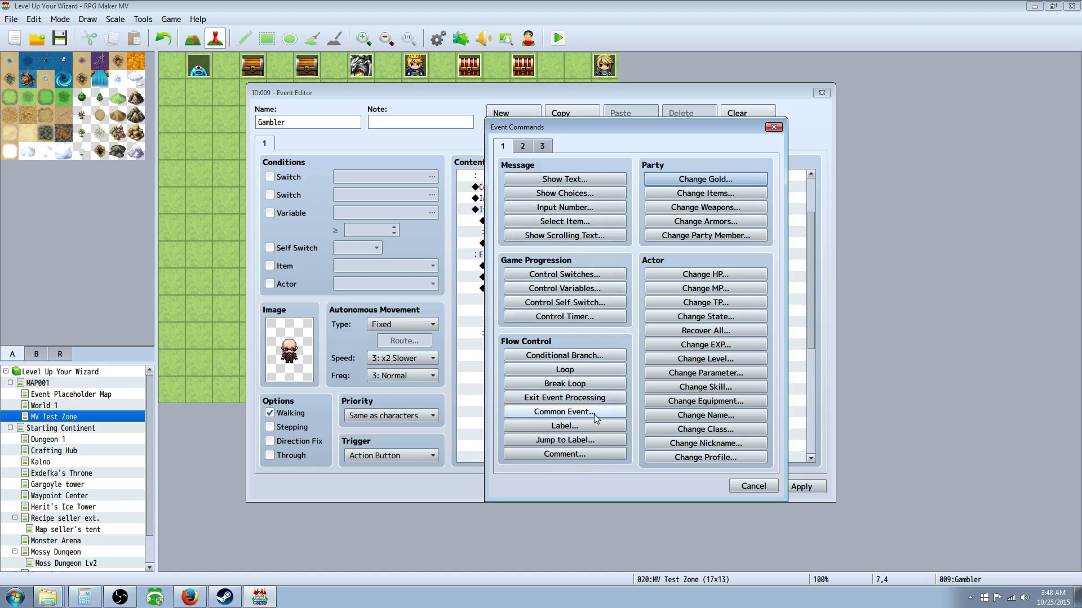
click(754, 486)
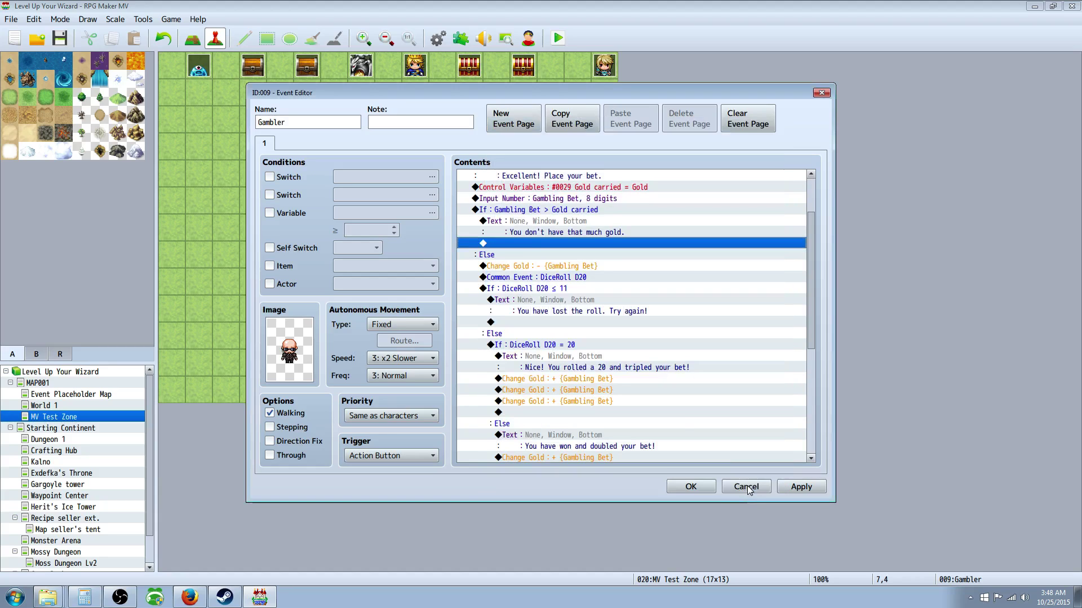
click(543, 288)
scroll(555, 279, down, 1)
click(549, 287)
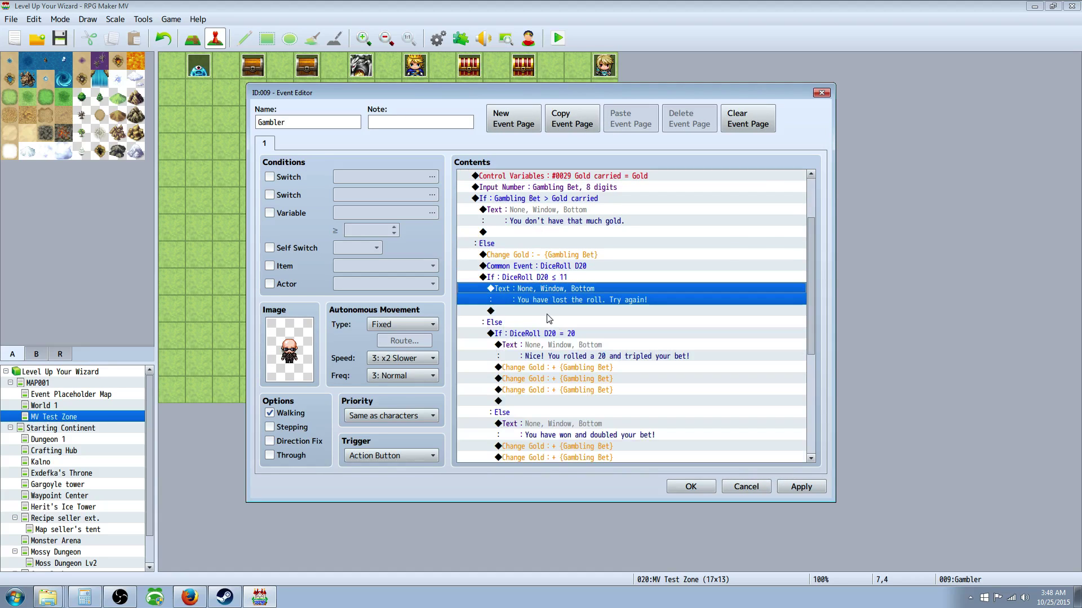
click(552, 333)
scroll(560, 325, down, 2)
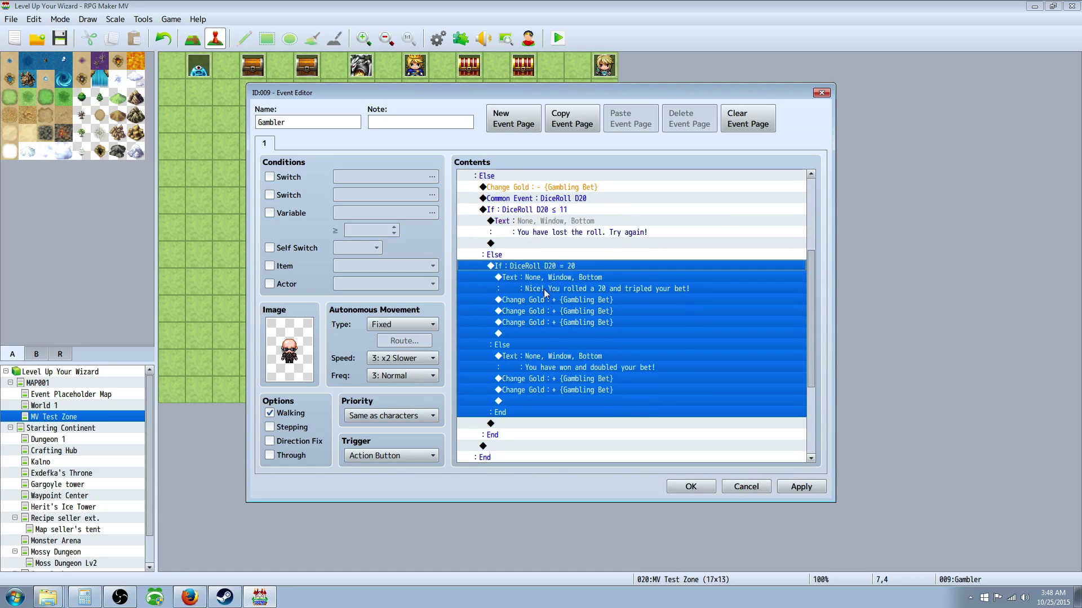
click(545, 278)
scroll(489, 252, down, 1)
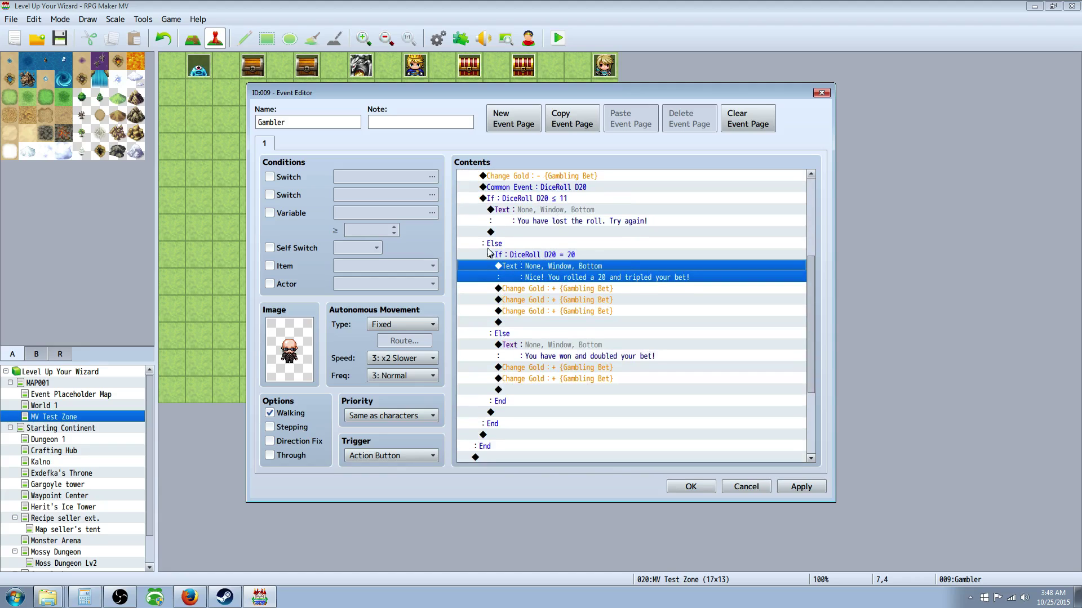
mouse_move(532, 272)
mouse_down()
mouse_move(546, 258)
mouse_move(546, 274)
mouse_up()
click(547, 274)
click(546, 255)
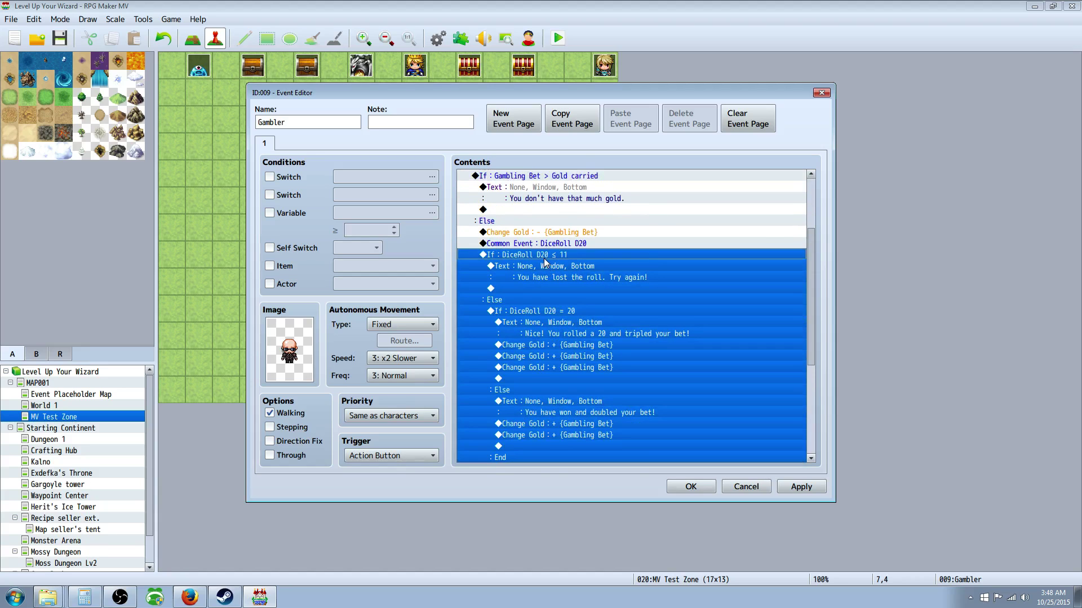
click(546, 246)
click(526, 258)
click(525, 244)
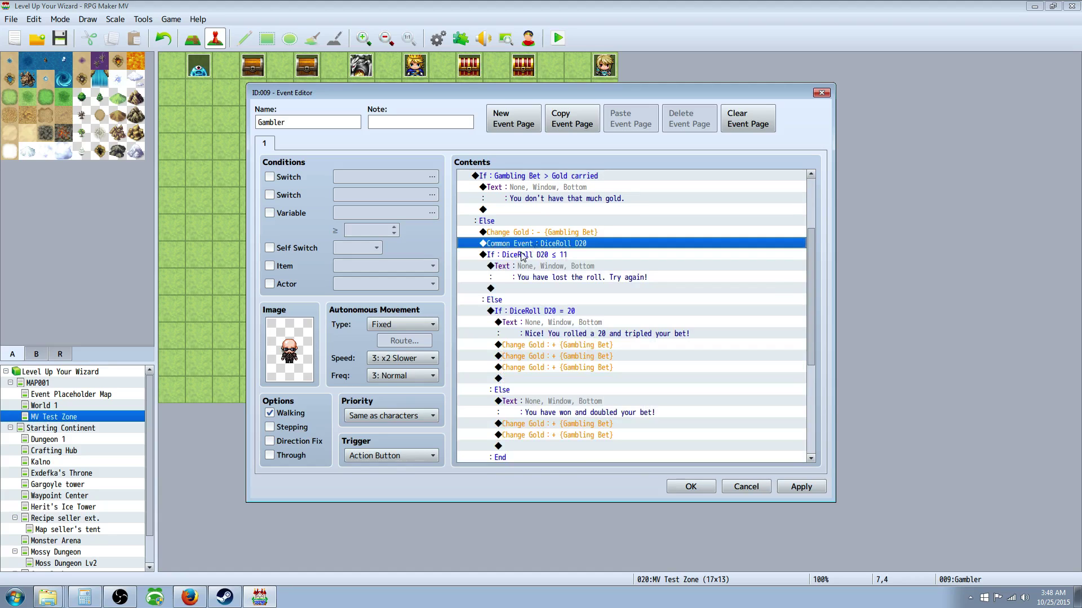
click(522, 257)
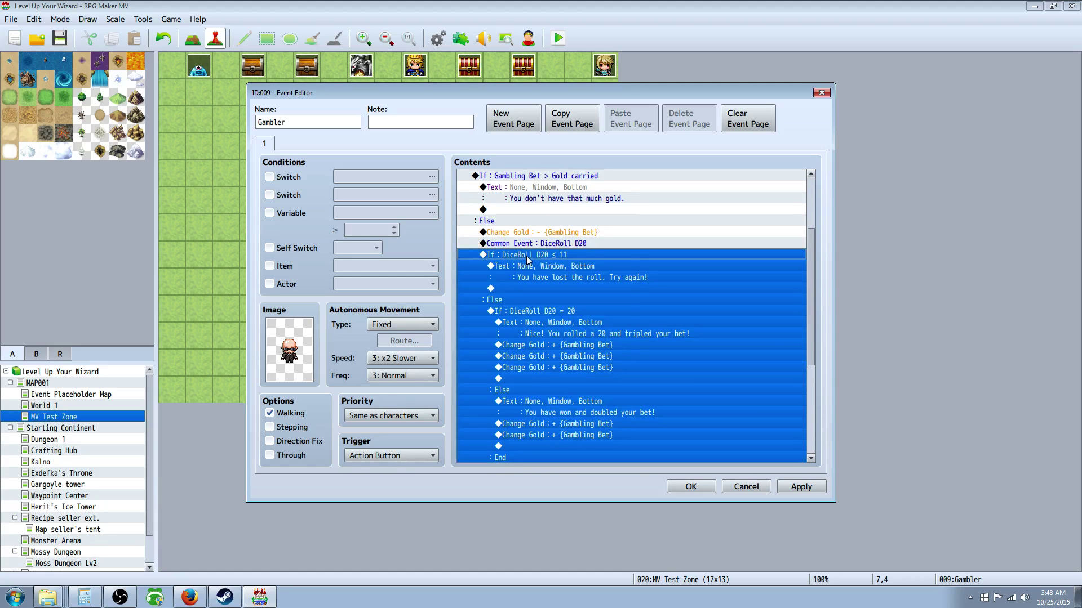
right_click(527, 258)
click(549, 276)
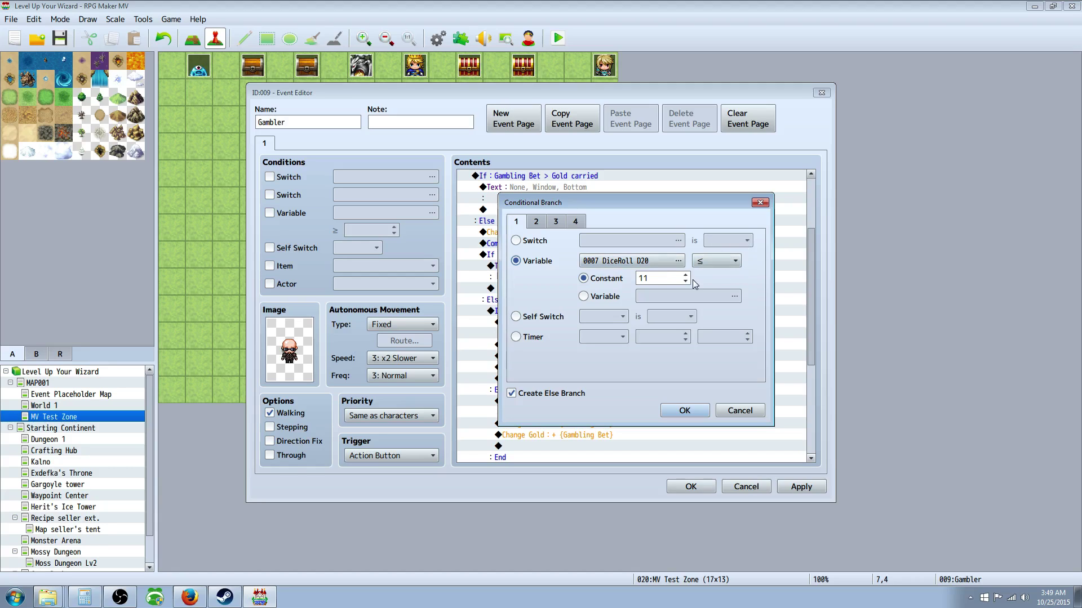
click(684, 410)
scroll(590, 328, down, 5)
Review the How's it work? text explaining the bet, D20 roll, and 1-11, 12-19, 20 outcomes
click(590, 327)
scroll(590, 328, down, 2)
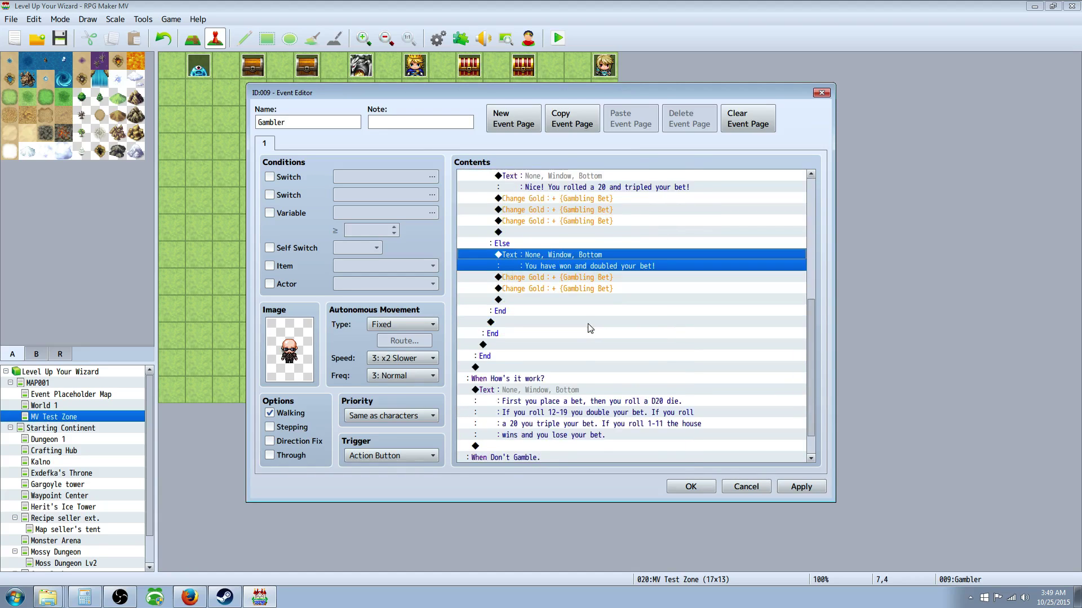
scroll(589, 328, down, 1)
click(555, 372)
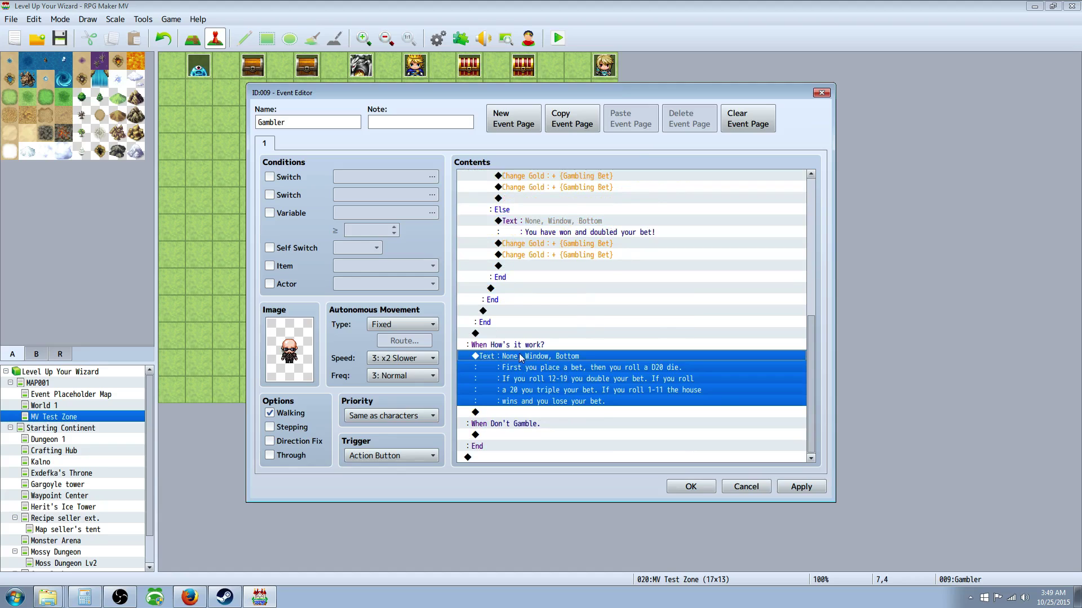
ctrl+click(529, 367)
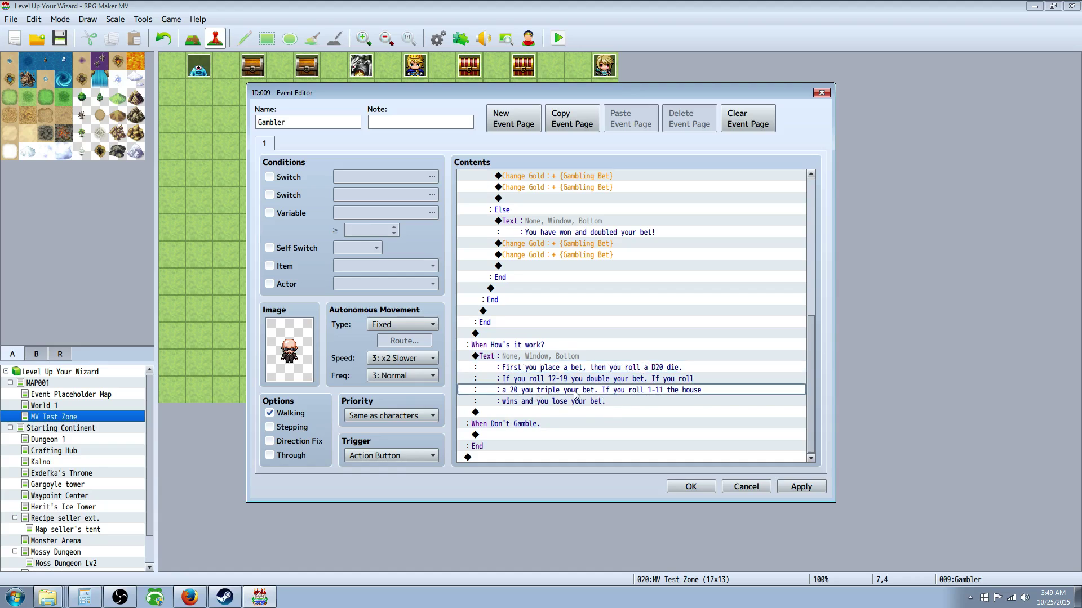
click(552, 364)
scroll(565, 366, up, 1)
scroll(565, 366, down, 1)
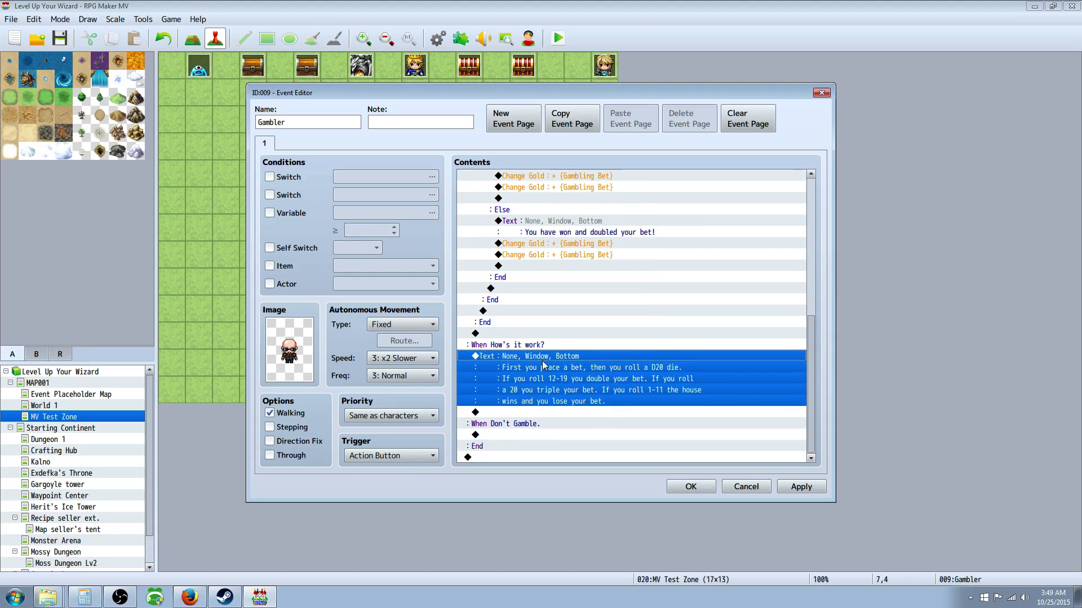
scroll(555, 388, down, 1)
scroll(563, 391, up, 3)
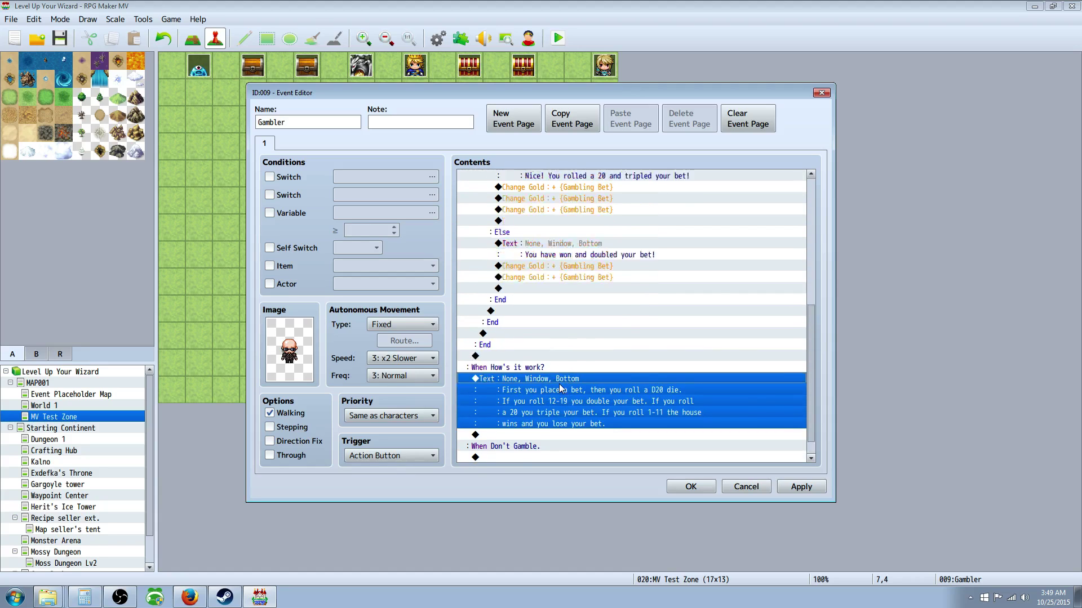
scroll(552, 445, up, 6)
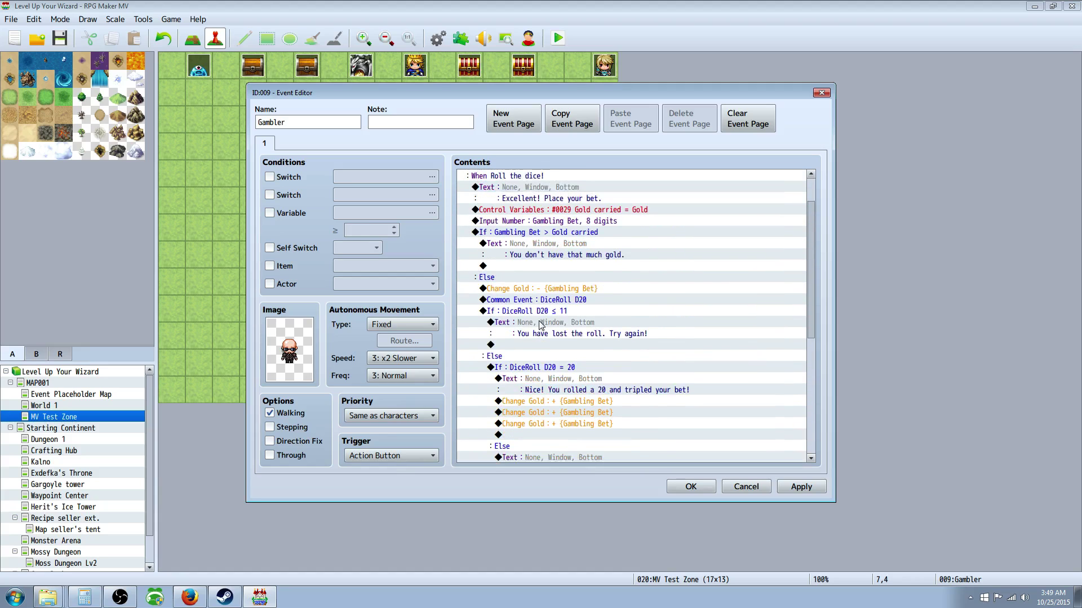
click(548, 271)
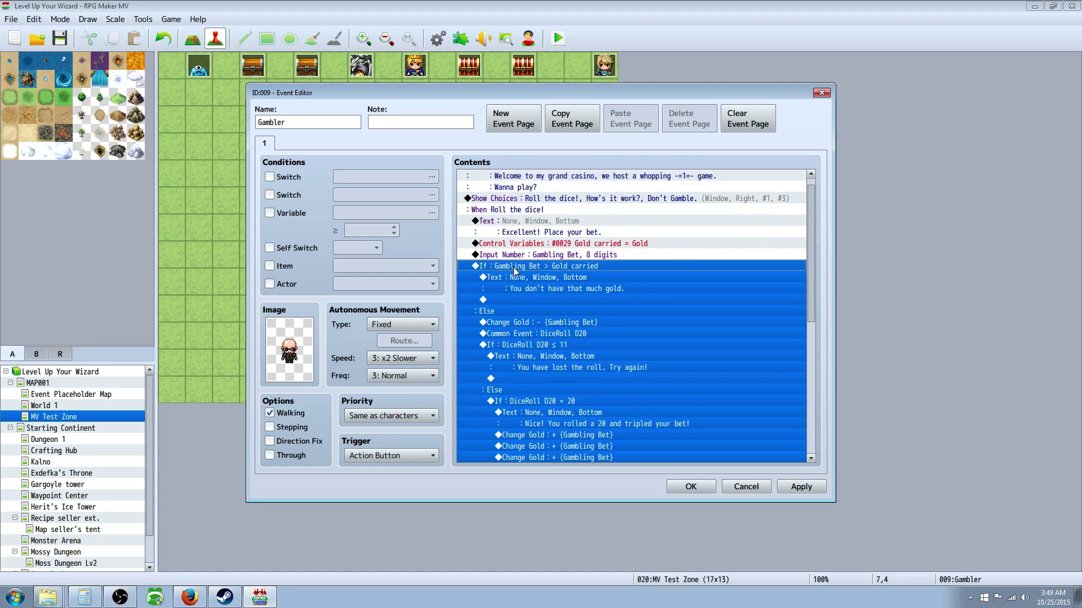
click(538, 245)
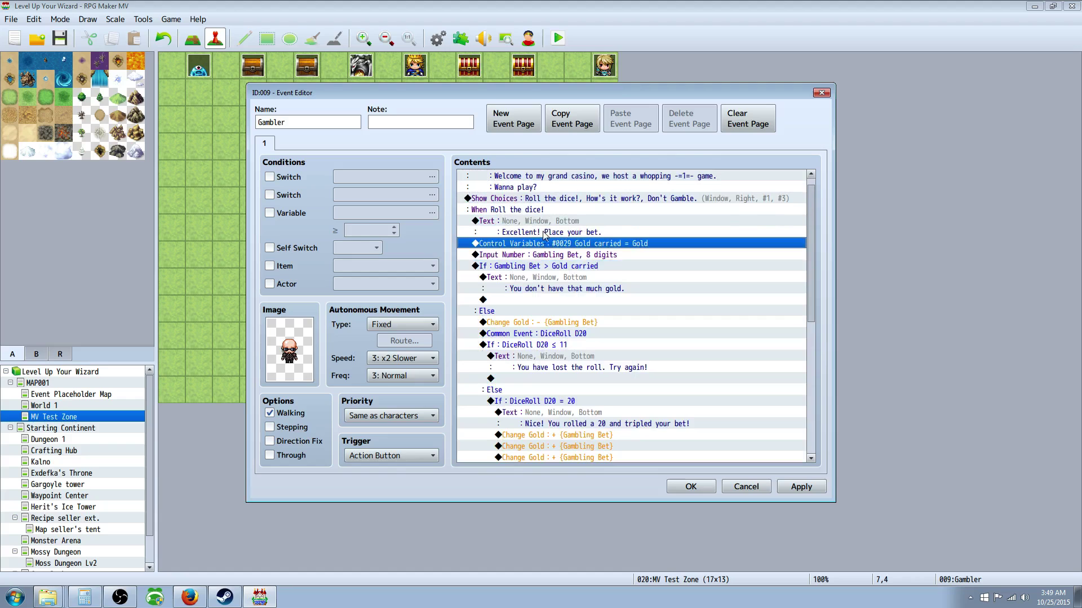
scroll(545, 336, down, 2)
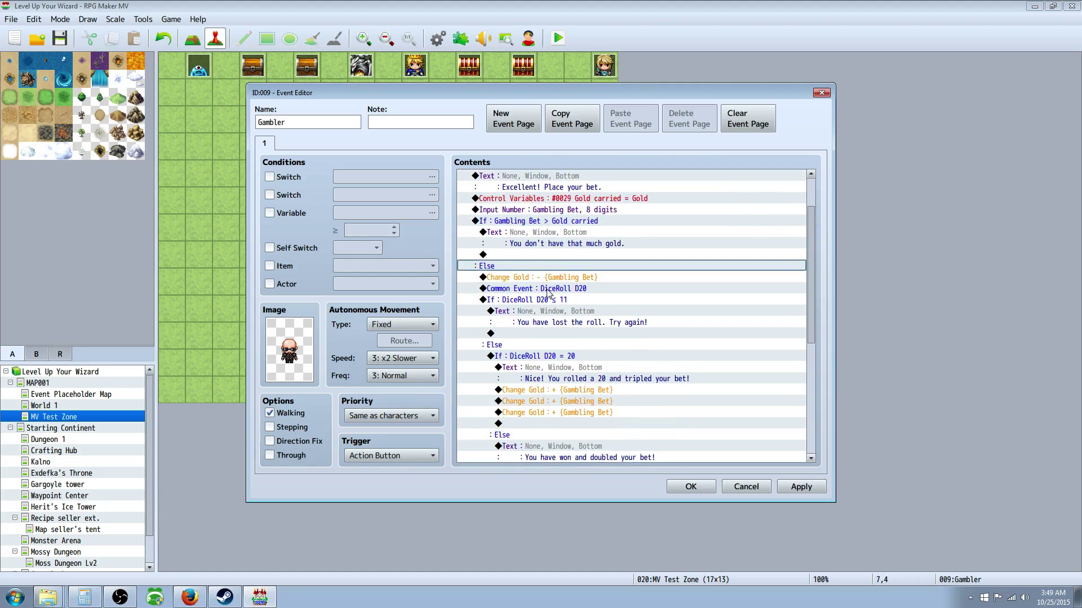
click(543, 277)
click(559, 221)
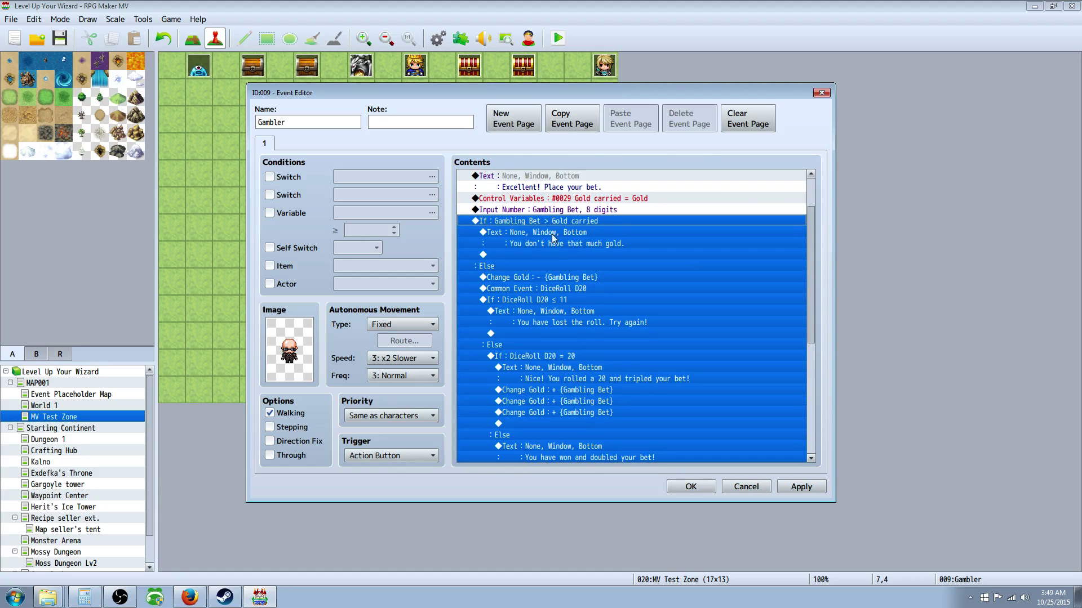
click(559, 234)
click(530, 265)
key(Down)
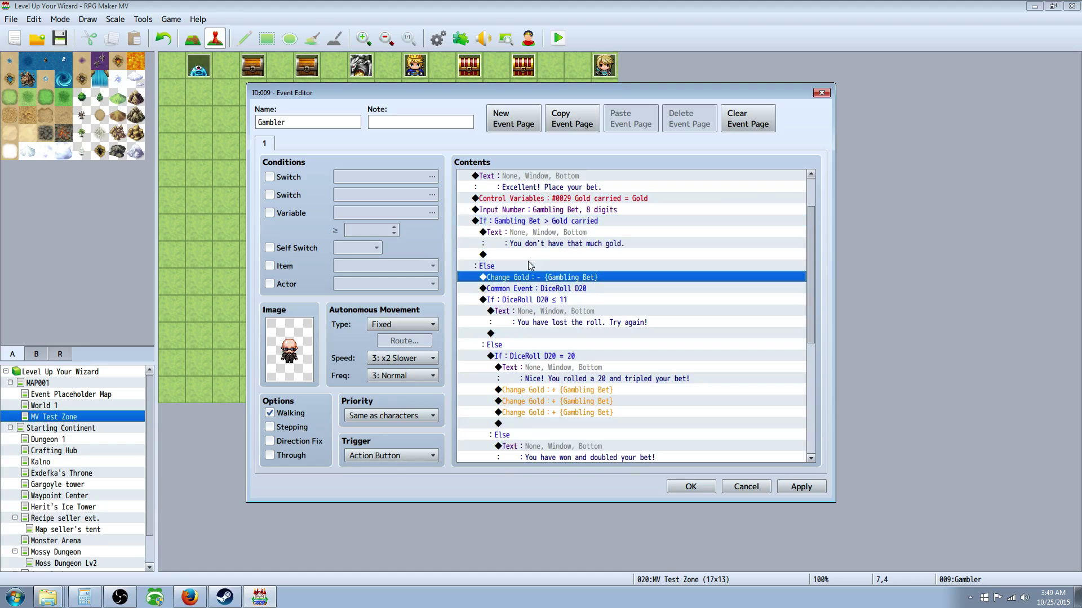
click(547, 224)
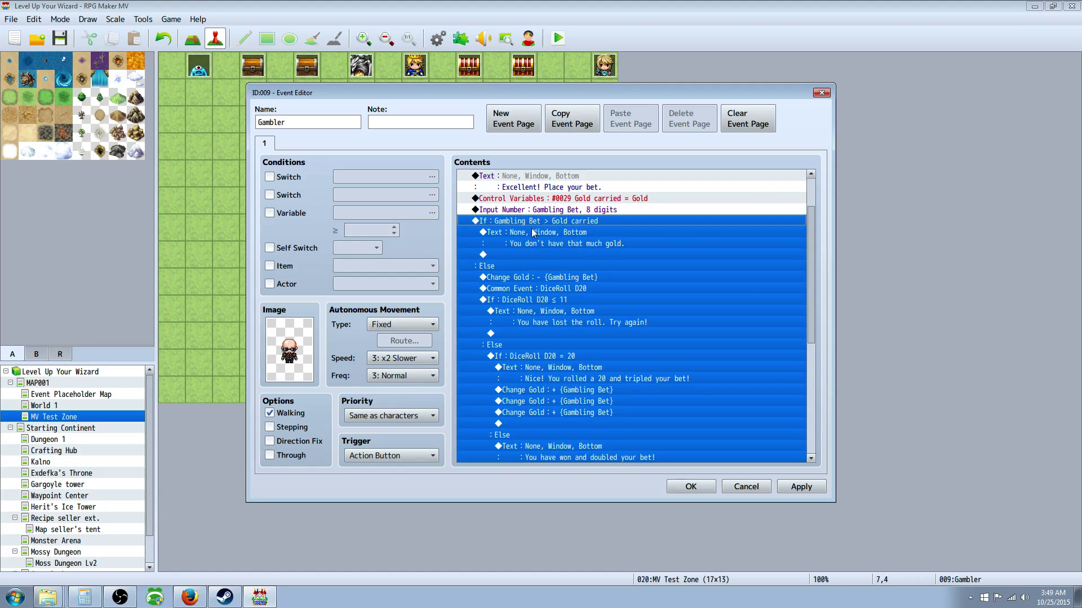
click(574, 229)
click(499, 268)
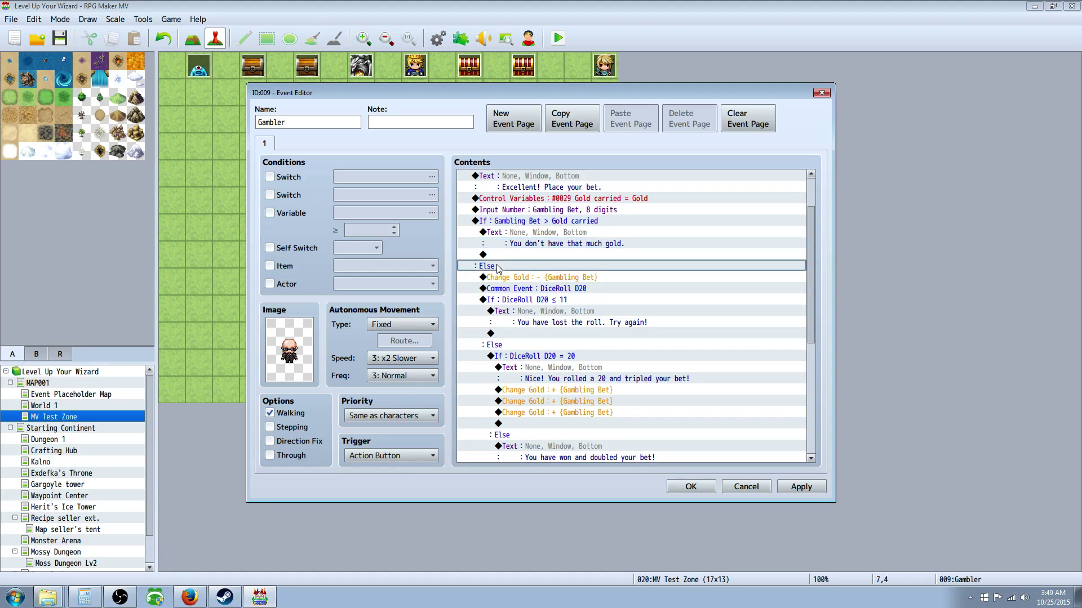
scroll(538, 279, down, 1)
click(532, 255)
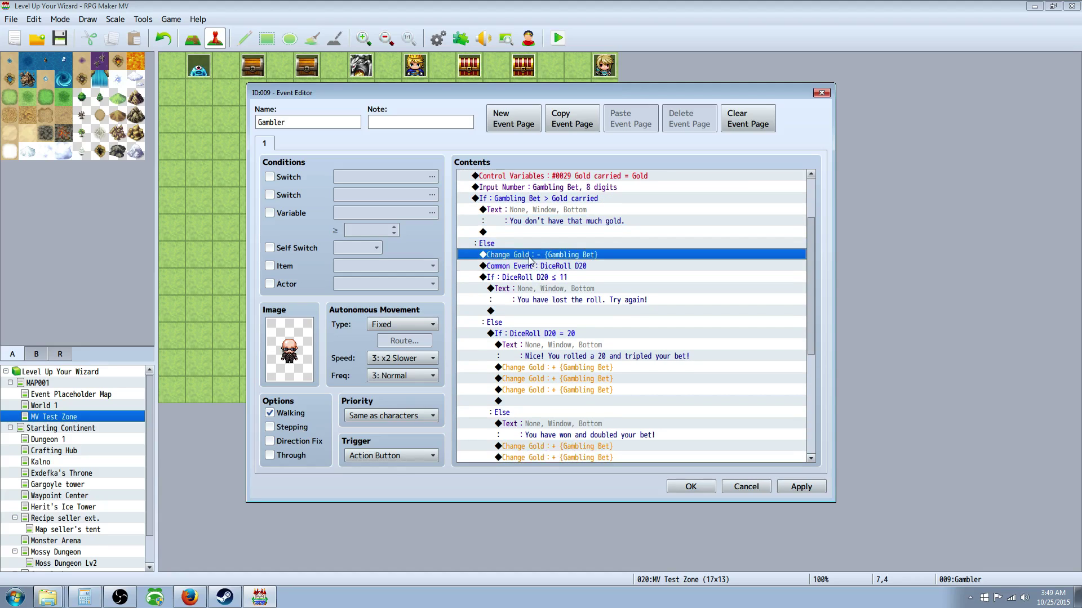
right_click(530, 254)
right_click(514, 233)
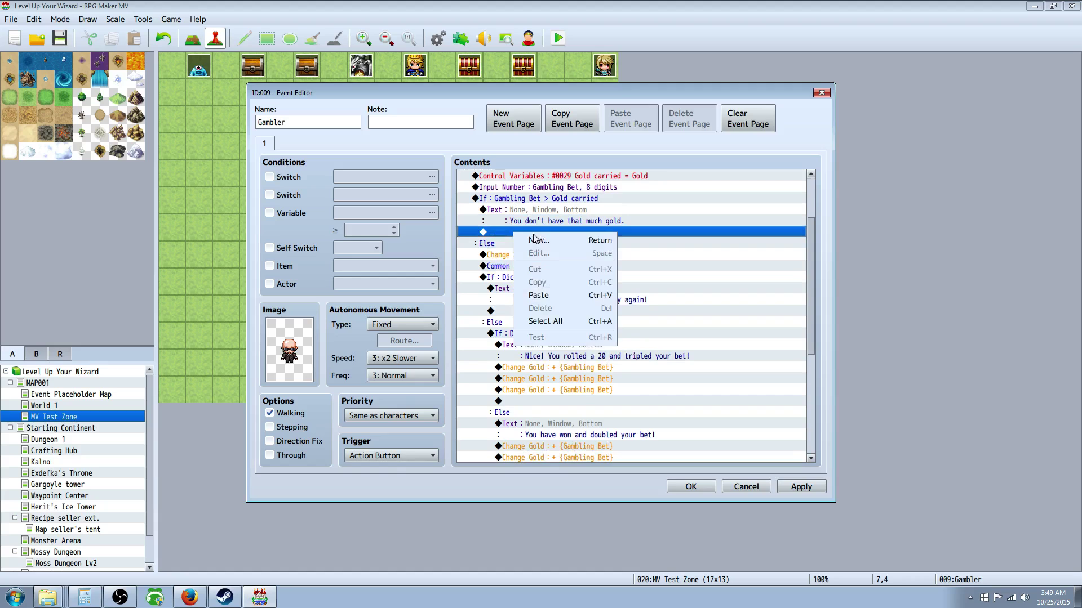
click(539, 240)
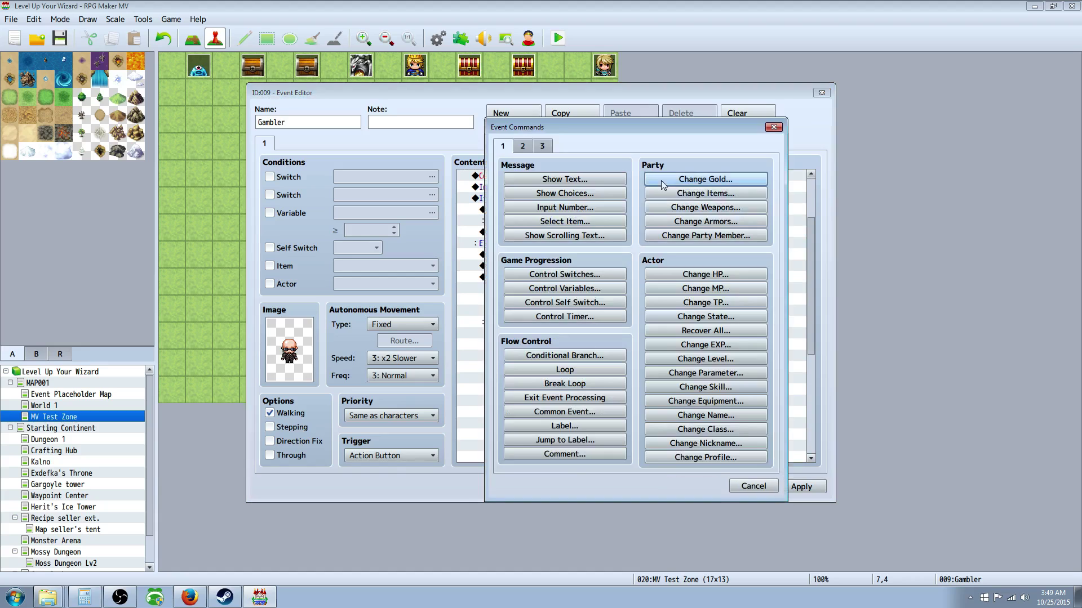
click(752, 483)
click(542, 254)
click(566, 266)
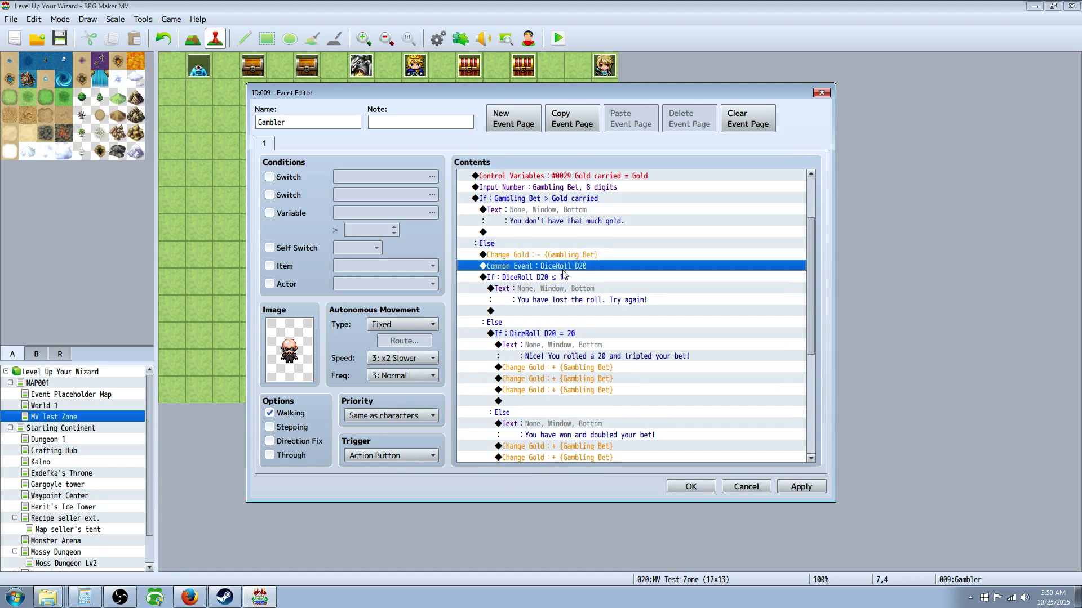
scroll(562, 267, down, 1)
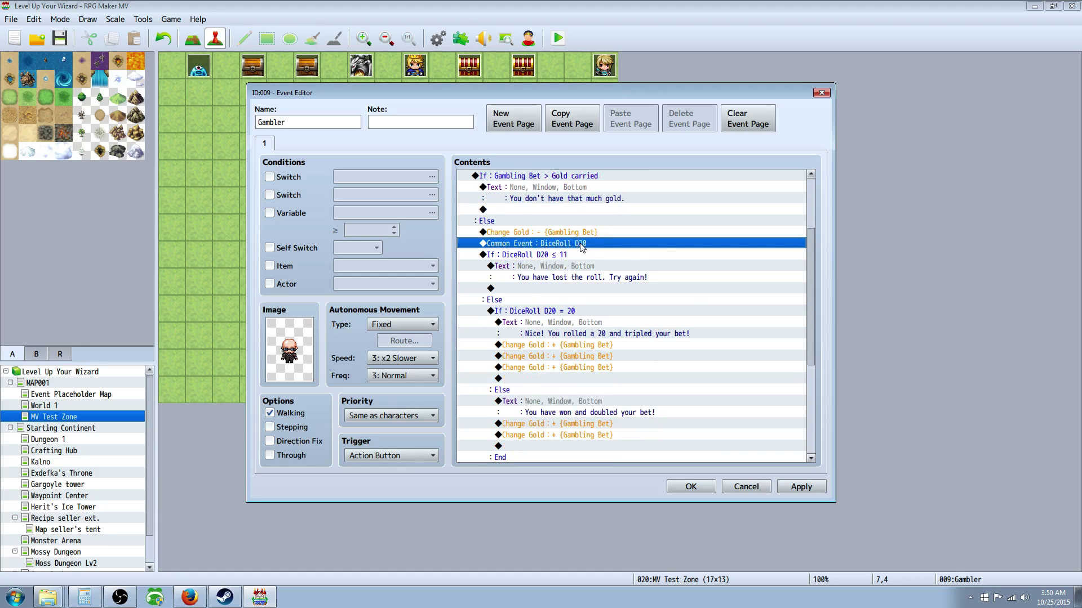
click(536, 256)
scroll(538, 259, down, 1)
scroll(566, 222, down, 2)
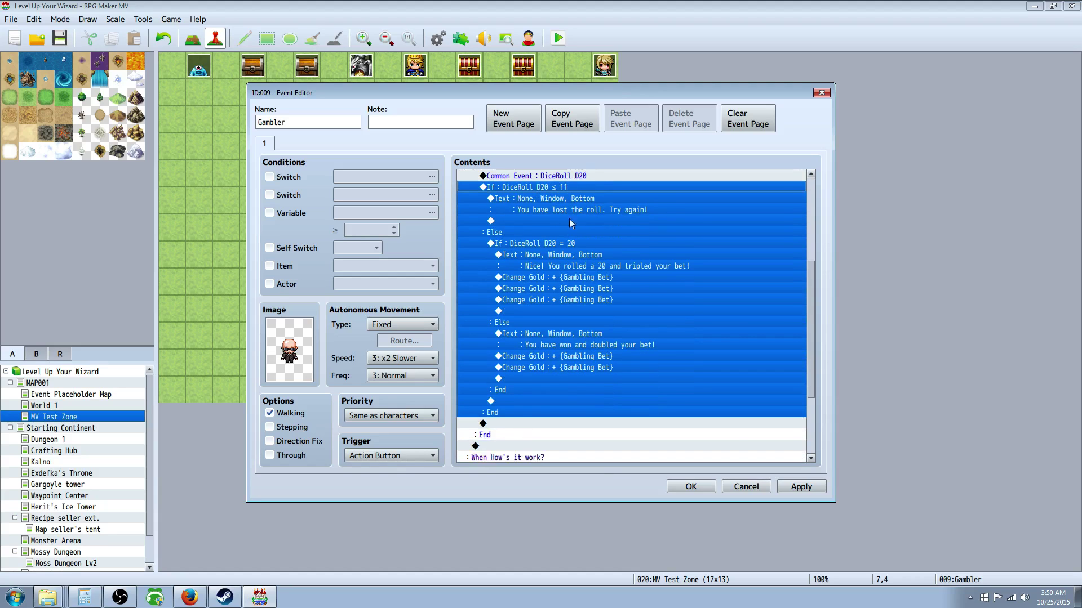
scroll(562, 299, up, 1)
click(530, 198)
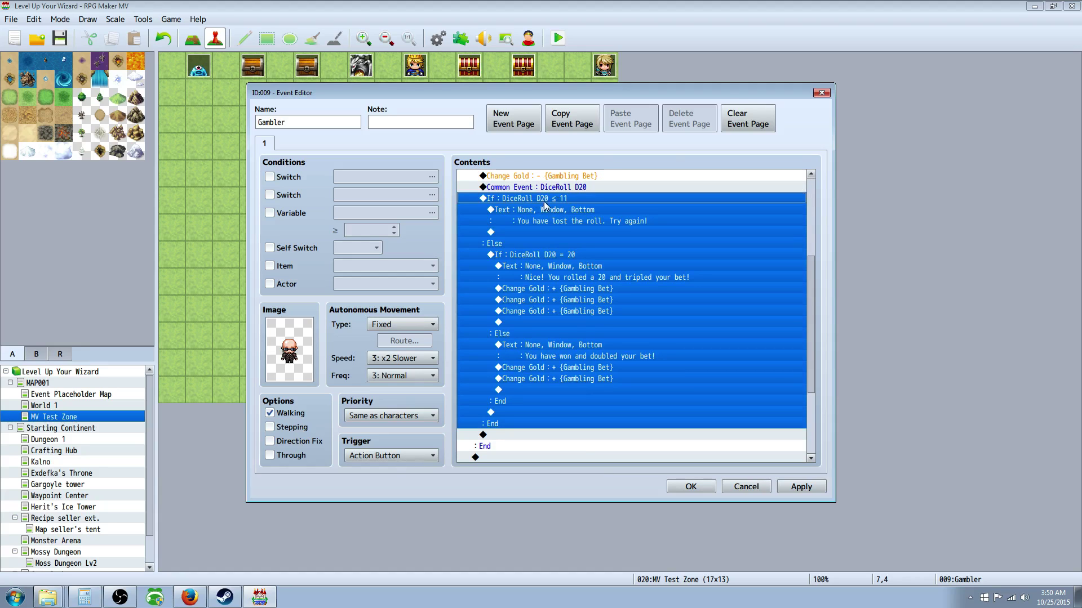
right_click(565, 198)
click(580, 211)
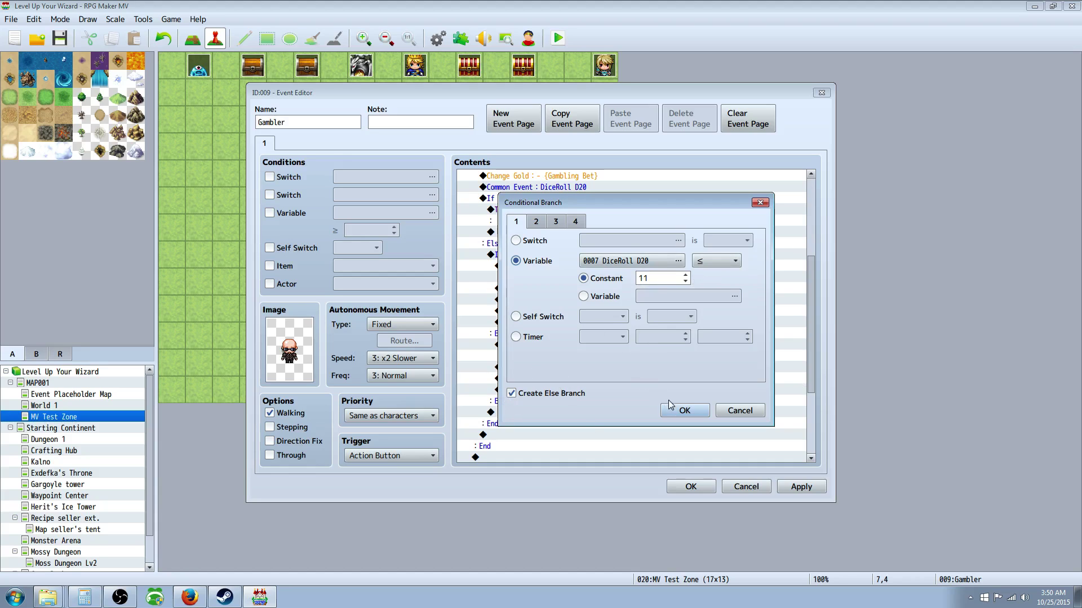
click(686, 411)
scroll(579, 314, down, 1)
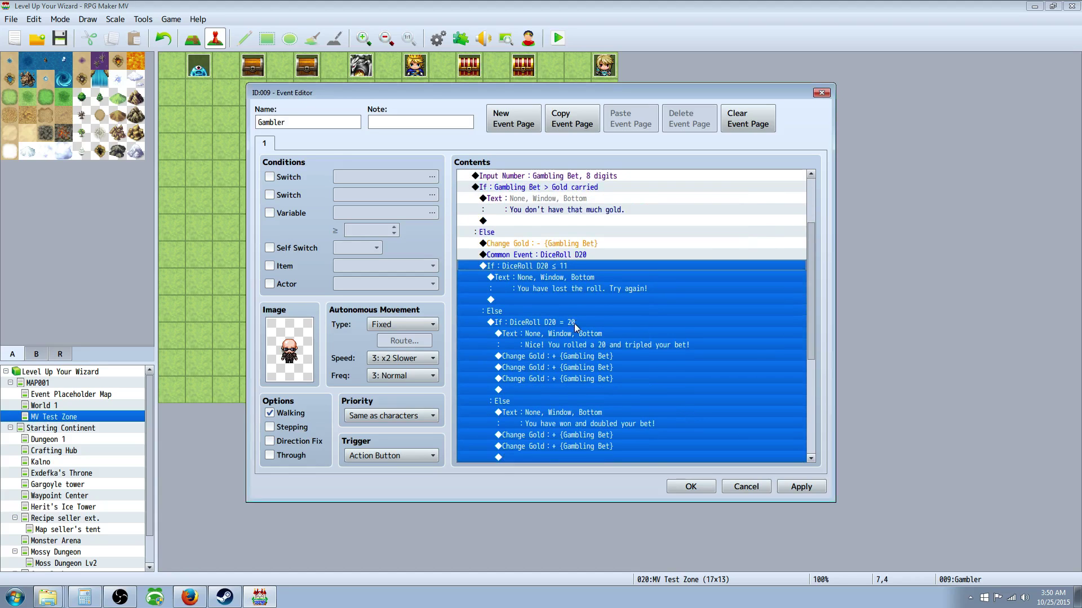
click(559, 289)
click(570, 277)
click(577, 266)
click(562, 282)
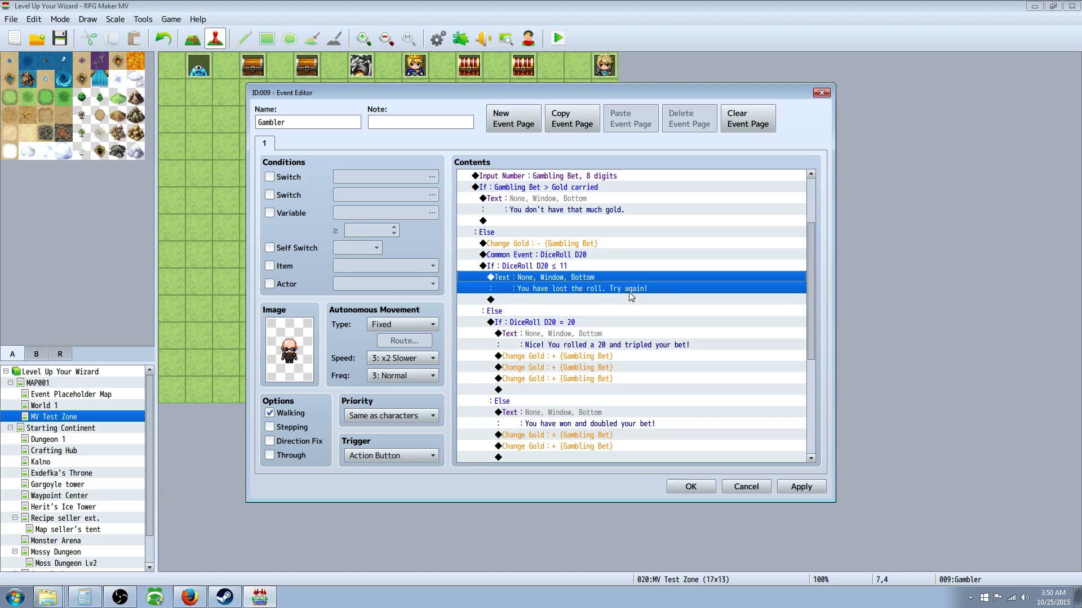
click(555, 267)
scroll(563, 279, down, 4)
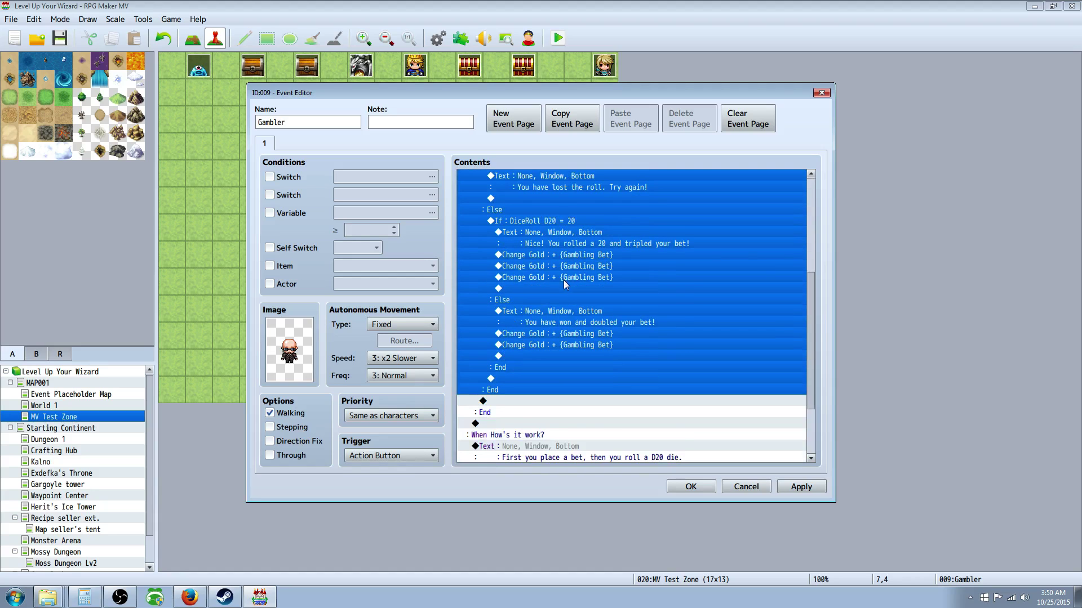
scroll(496, 392, up, 3)
click(524, 266)
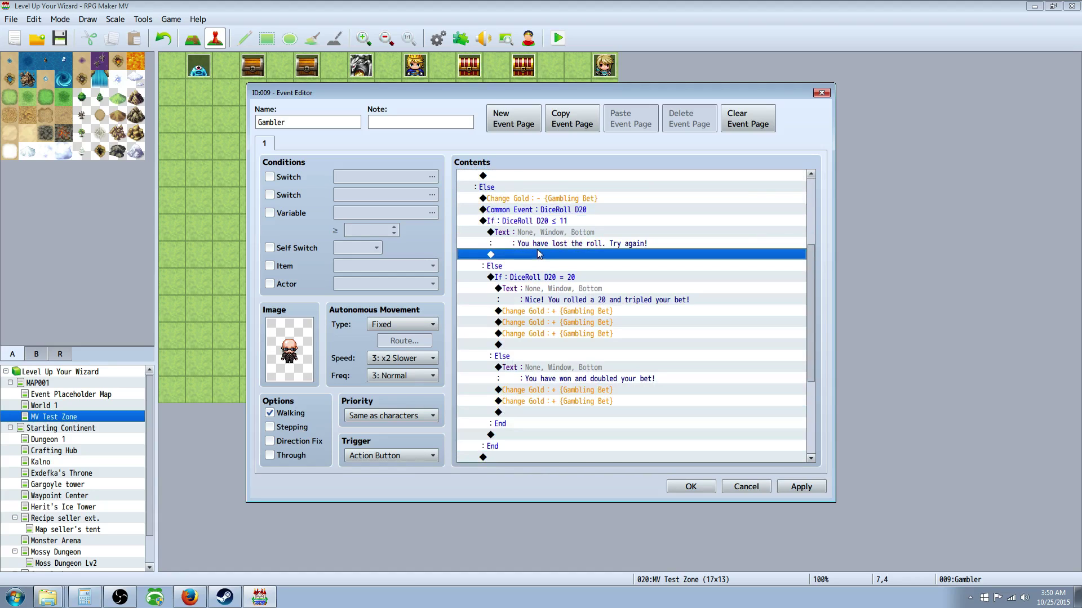
click(523, 277)
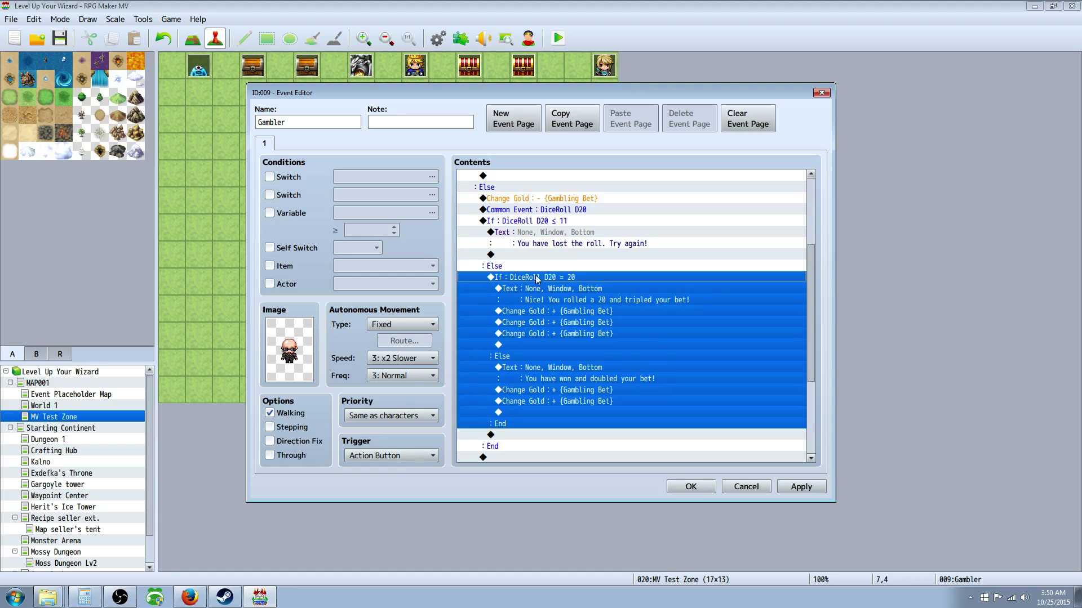
scroll(558, 282, down, 1)
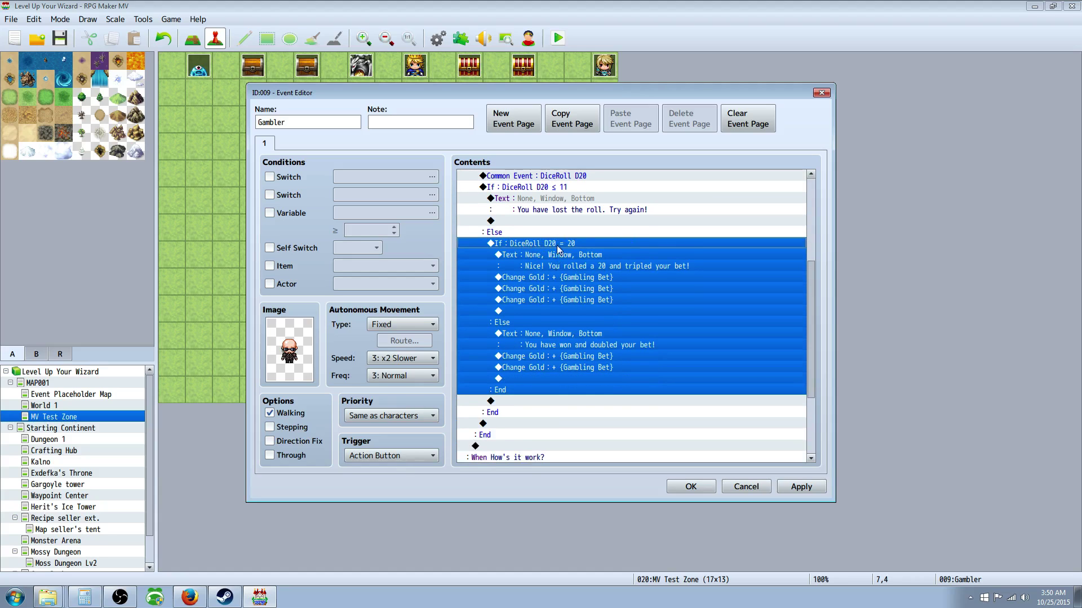
click(555, 268)
click(506, 233)
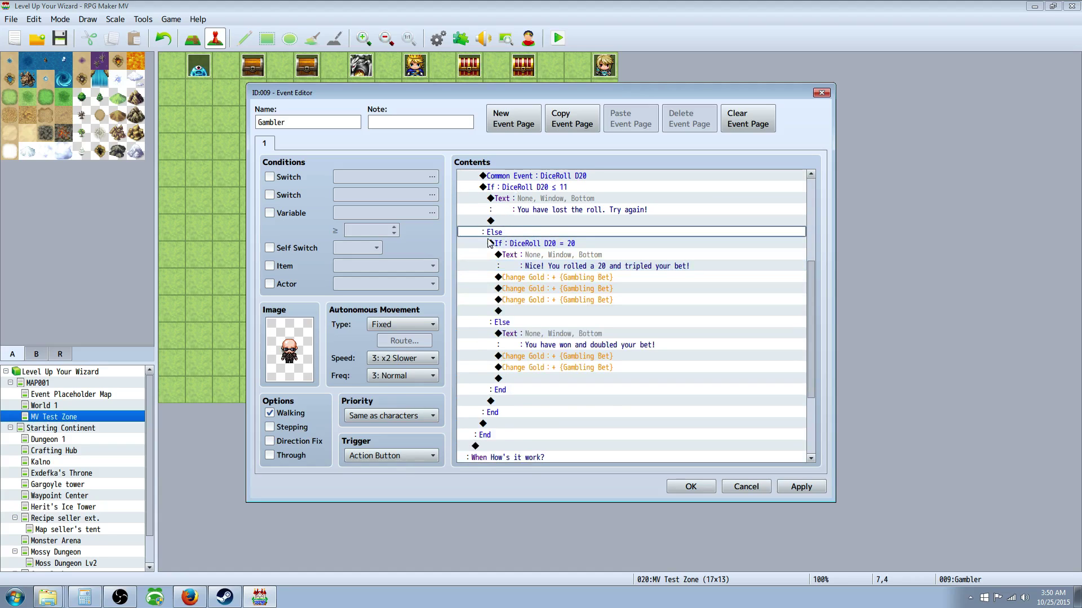
click(519, 233)
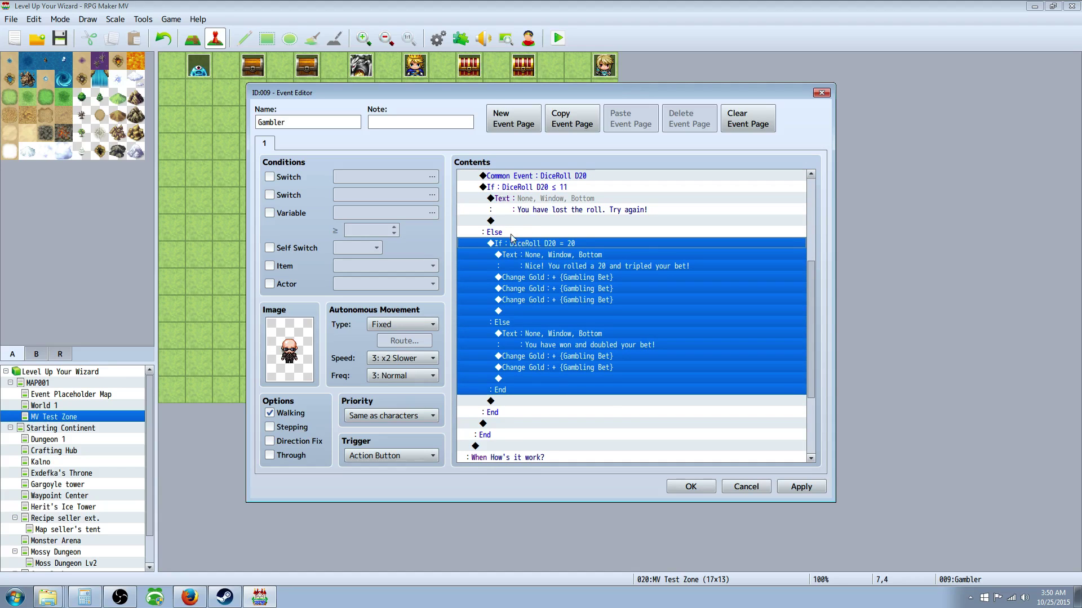
click(510, 236)
click(521, 187)
click(509, 236)
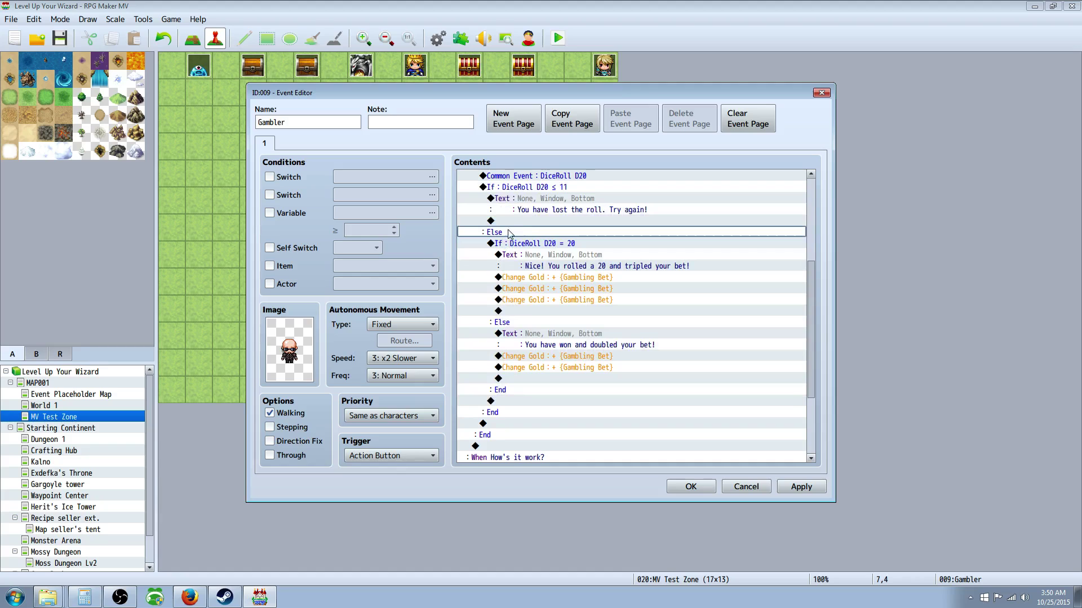
click(518, 246)
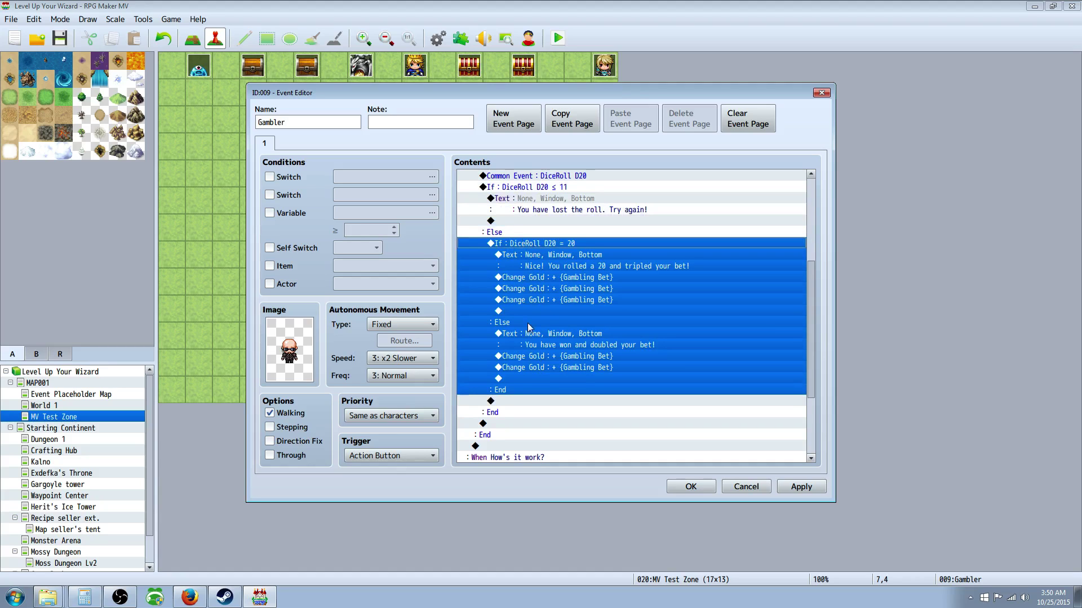
right_click(542, 241)
click(568, 258)
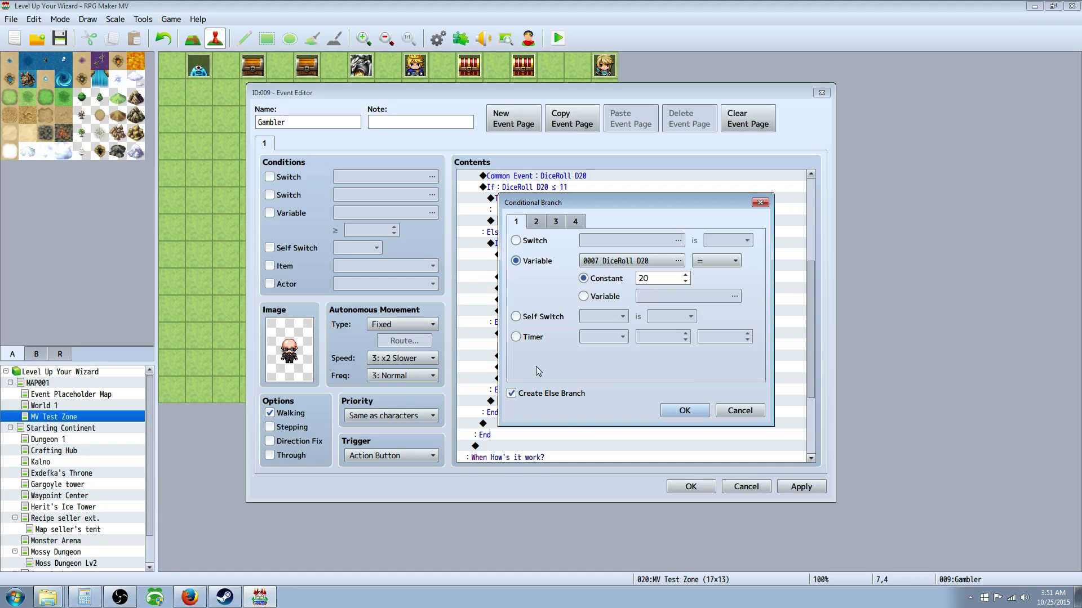
click(684, 411)
scroll(555, 303, down, 1)
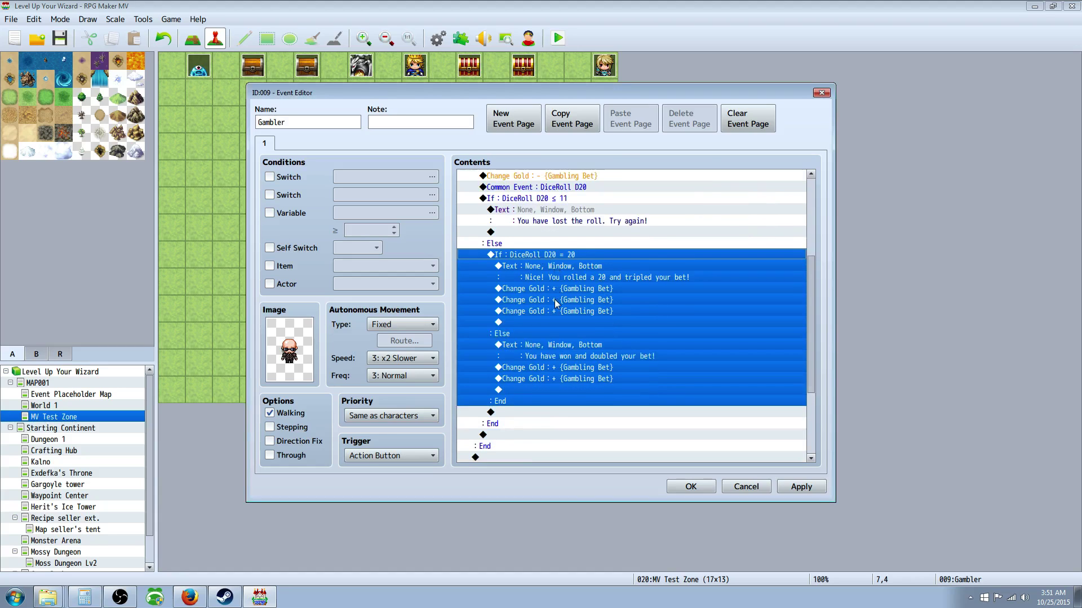
scroll(555, 303, down, 1)
click(556, 277)
click(551, 248)
click(535, 260)
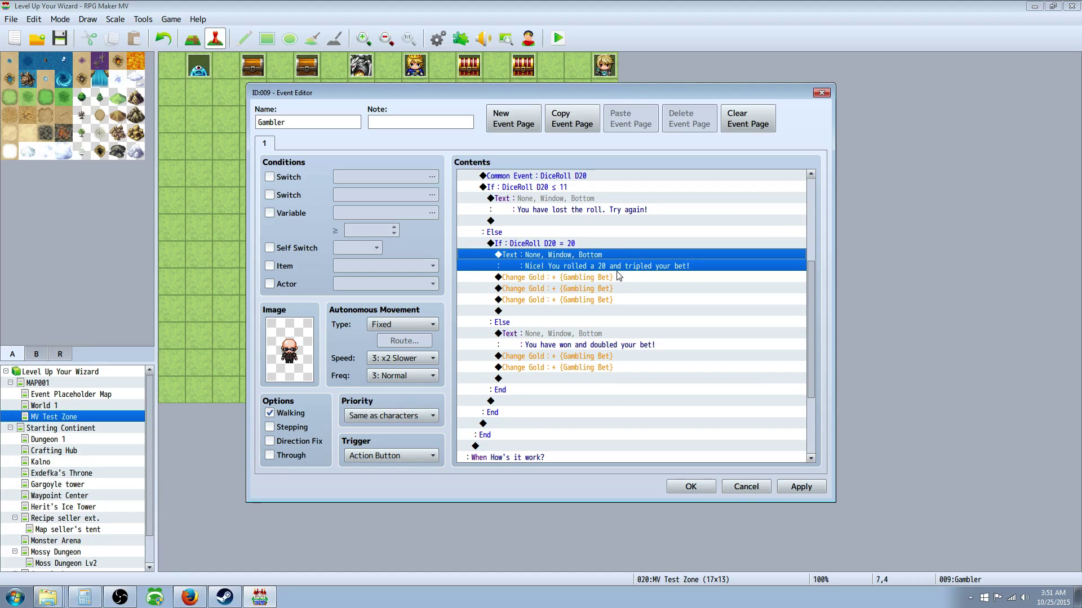
click(570, 277)
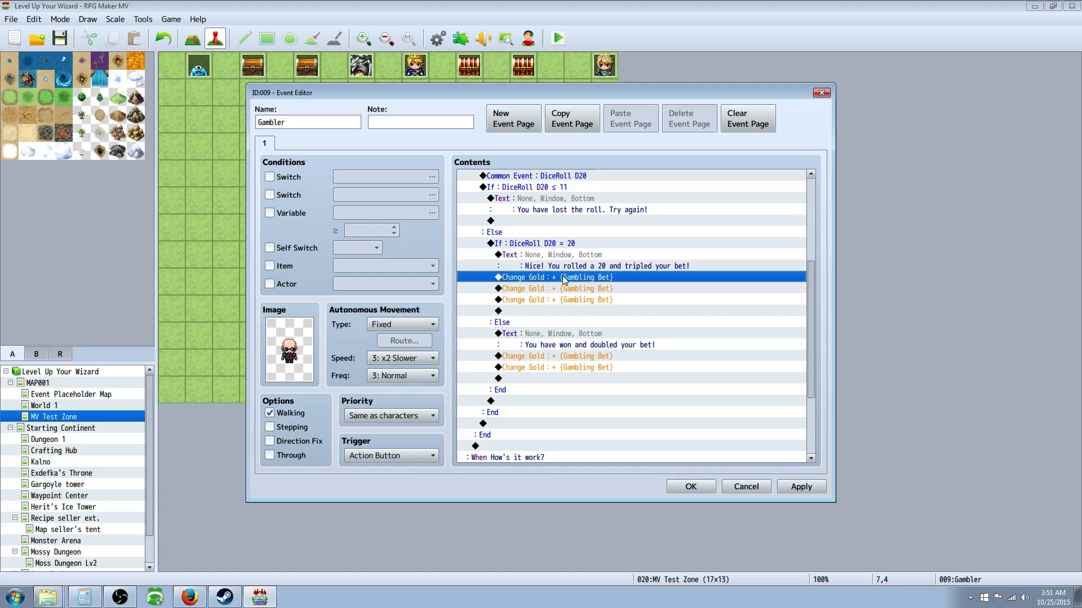
click(534, 292)
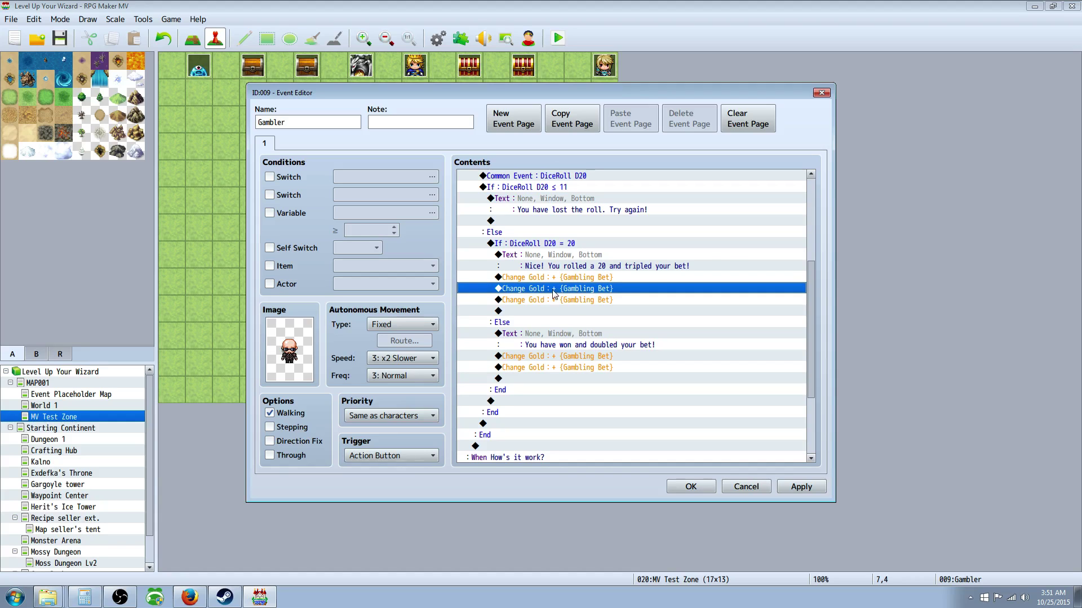
click(516, 303)
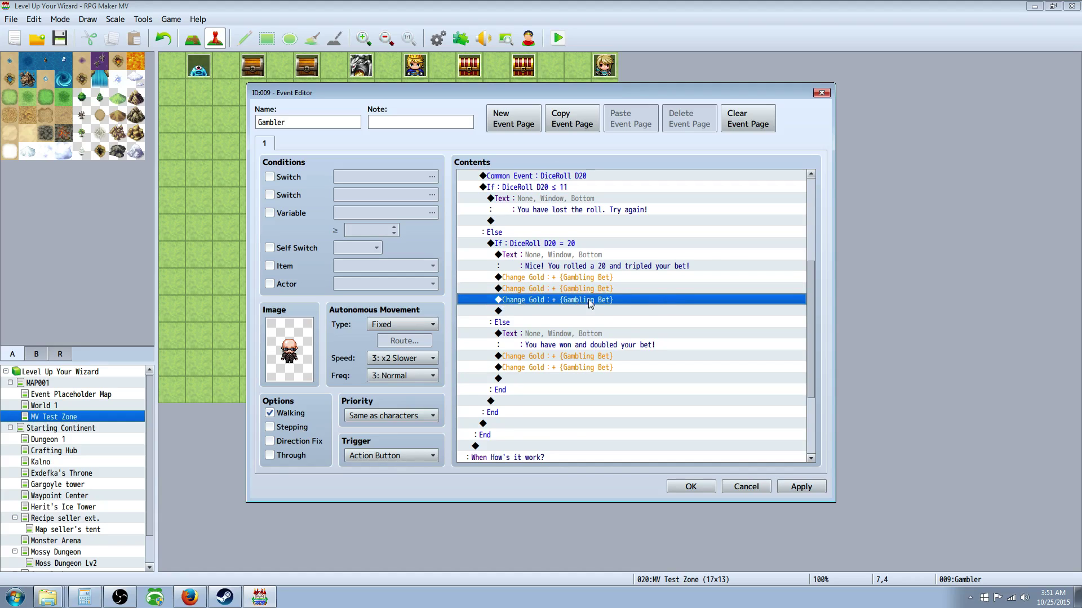
scroll(586, 299, down, 1)
click(532, 213)
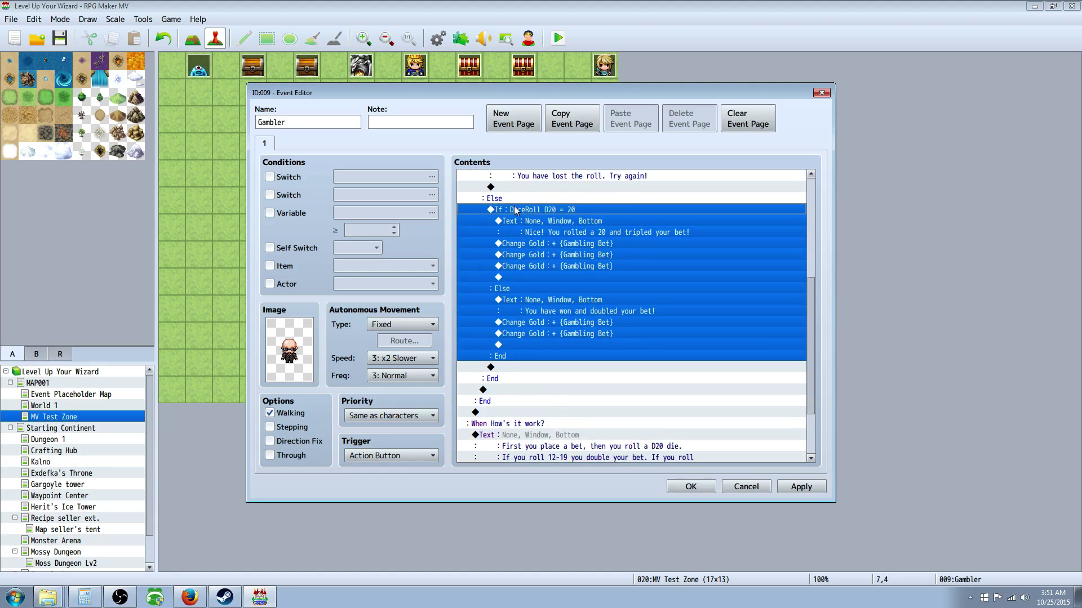
Check the doubled-bet win message and its two gold payout commands
click(525, 300)
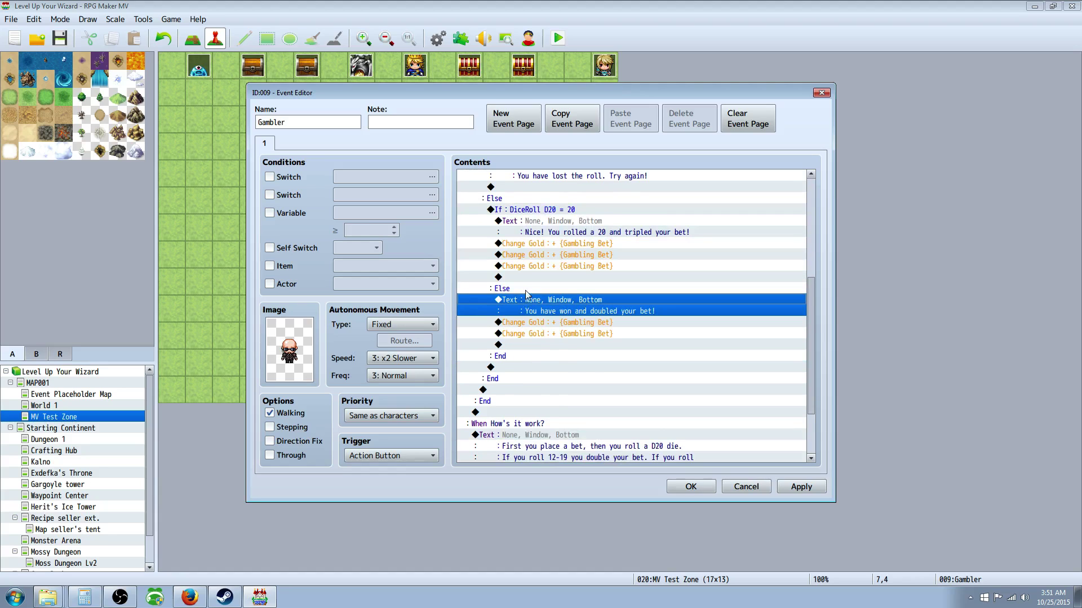
scroll(541, 305, down, 1)
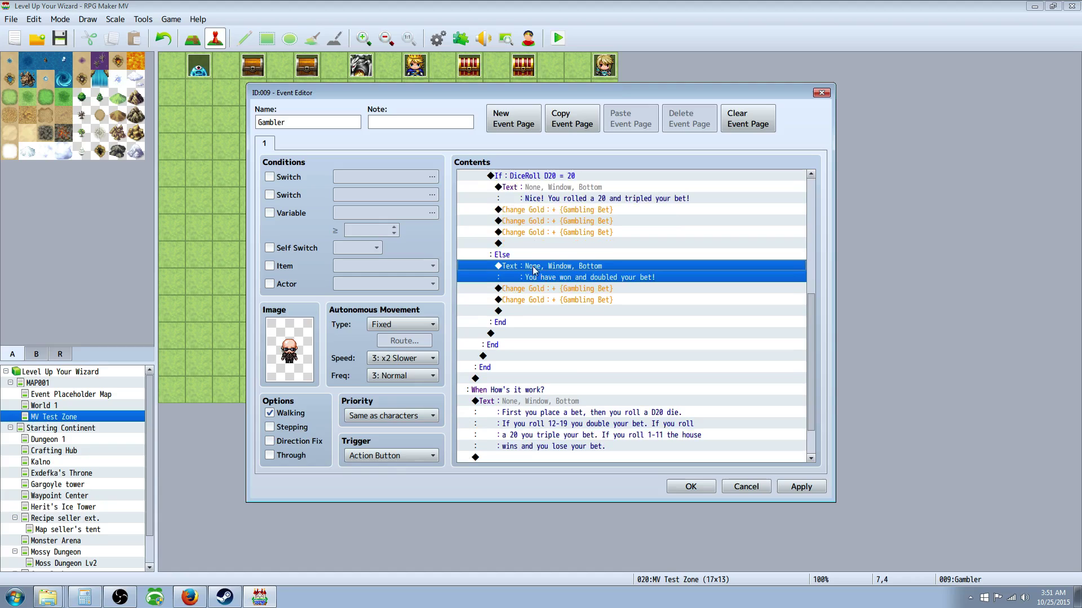
scroll(544, 272, down, 1)
click(557, 269)
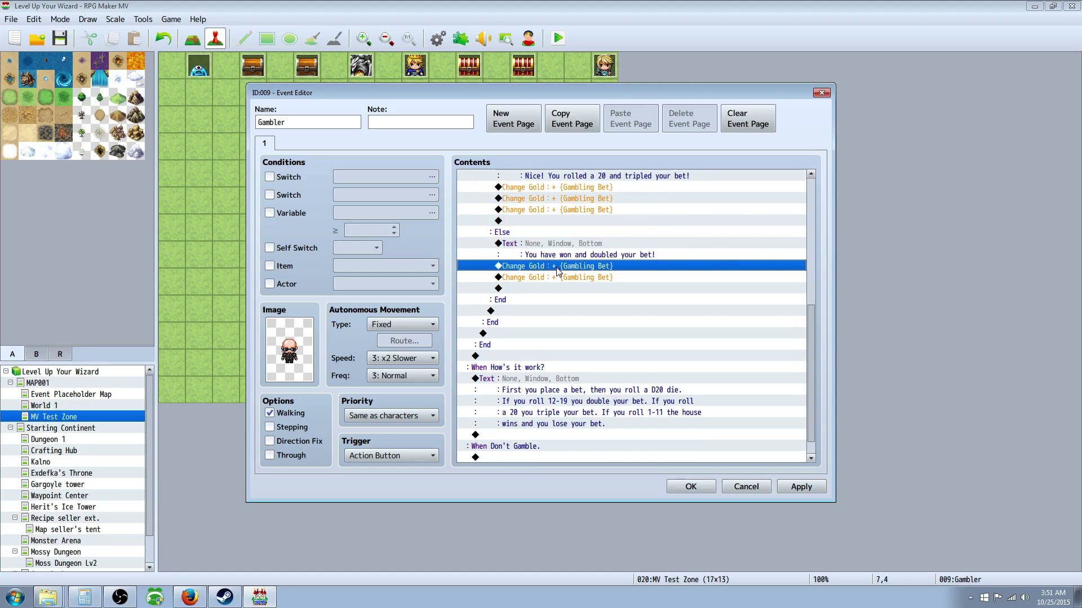
click(543, 233)
click(536, 254)
click(532, 244)
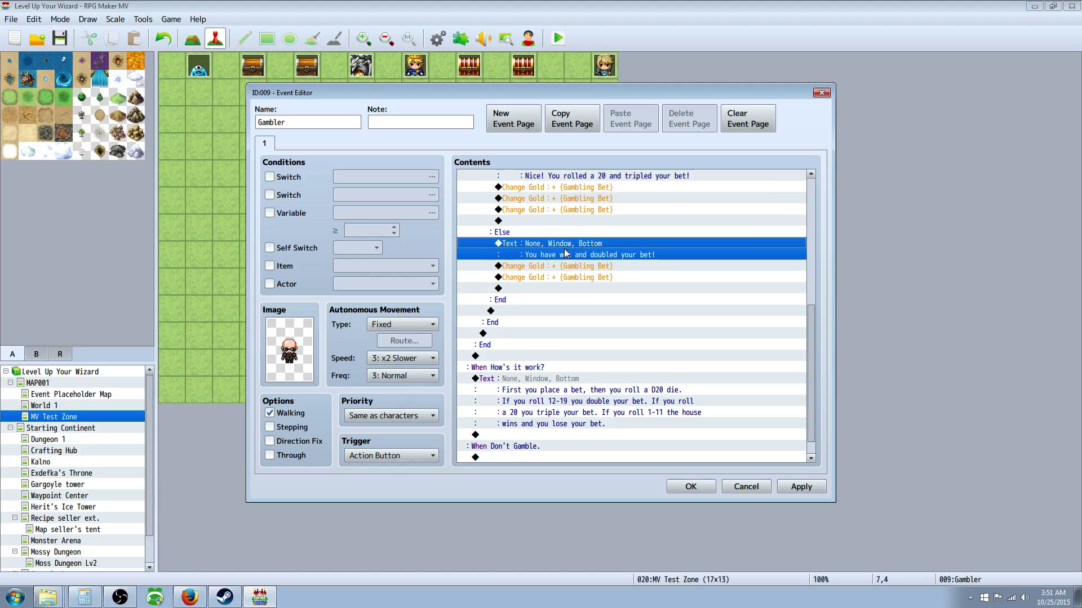
click(543, 246)
click(554, 267)
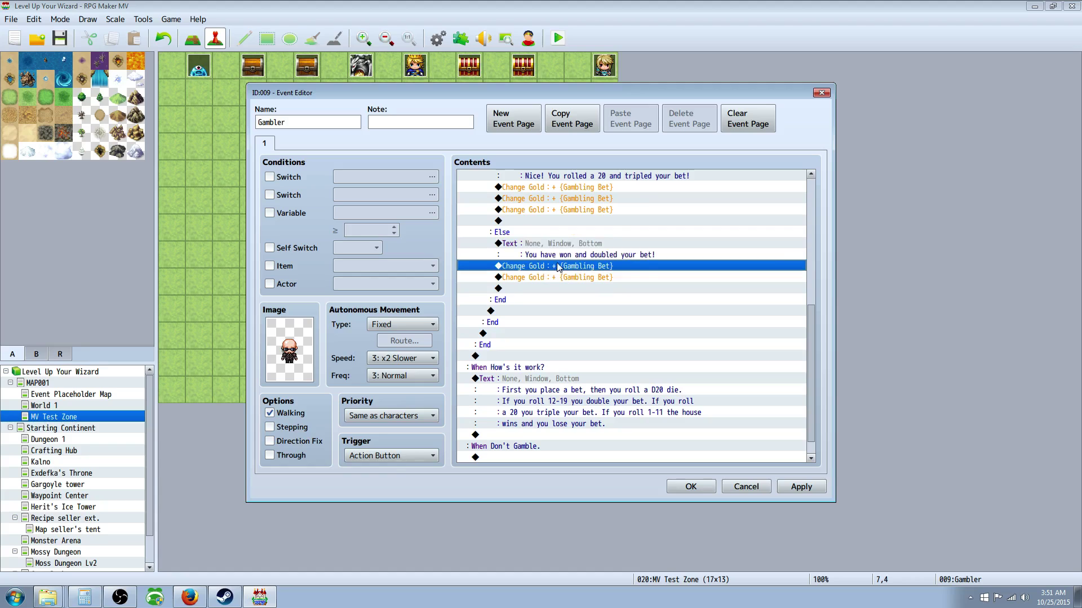
click(632, 278)
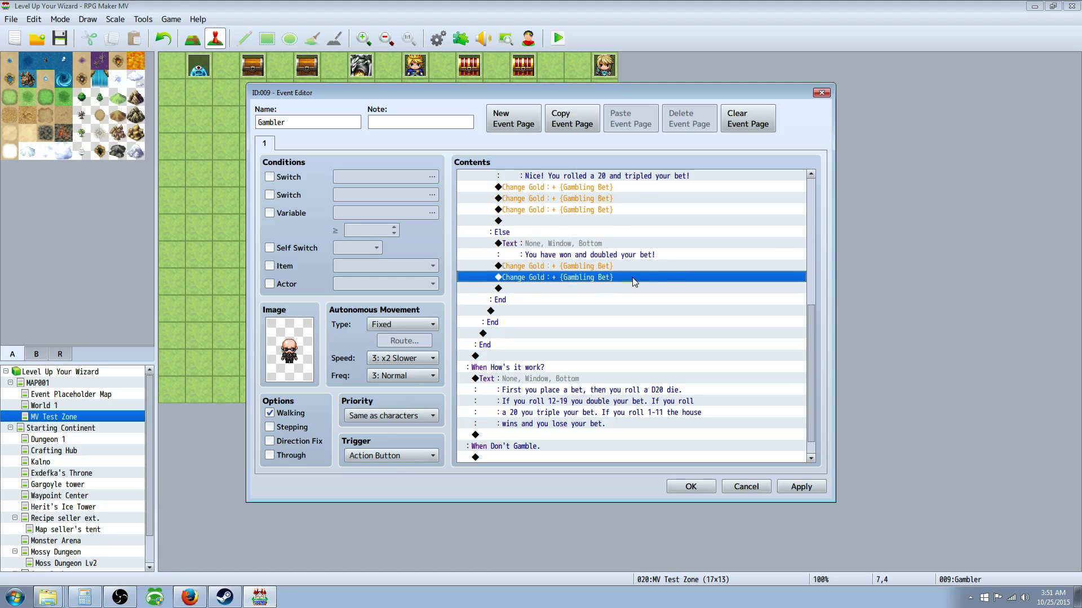
click(556, 267)
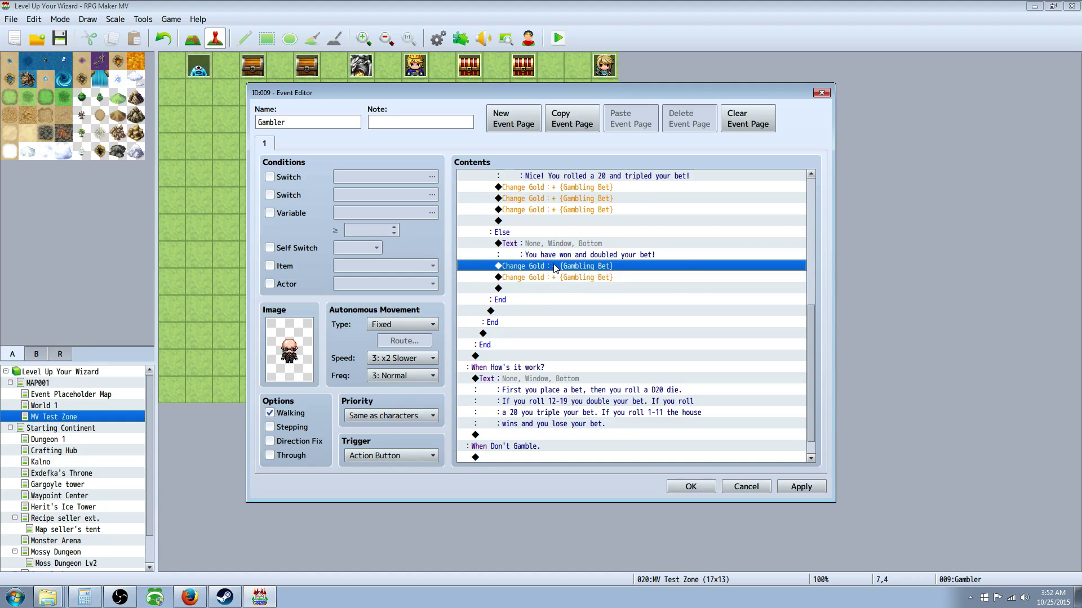
click(555, 278)
click(523, 283)
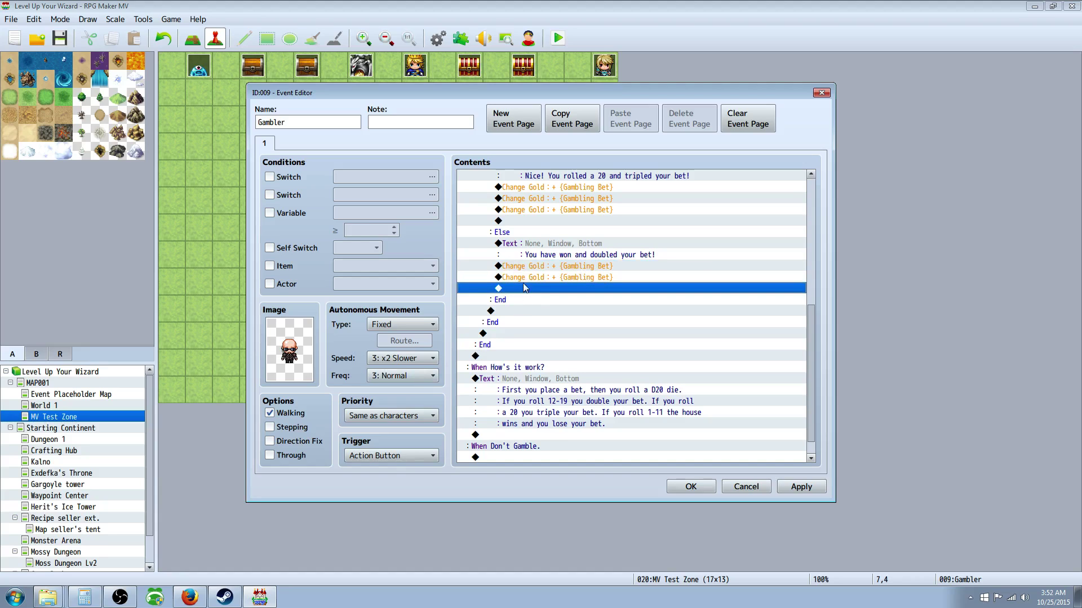
Look over the How's it work? explanation and Don't Gamble. branch, then close the Event Editor with OK
scroll(522, 281, down, 1)
click(515, 356)
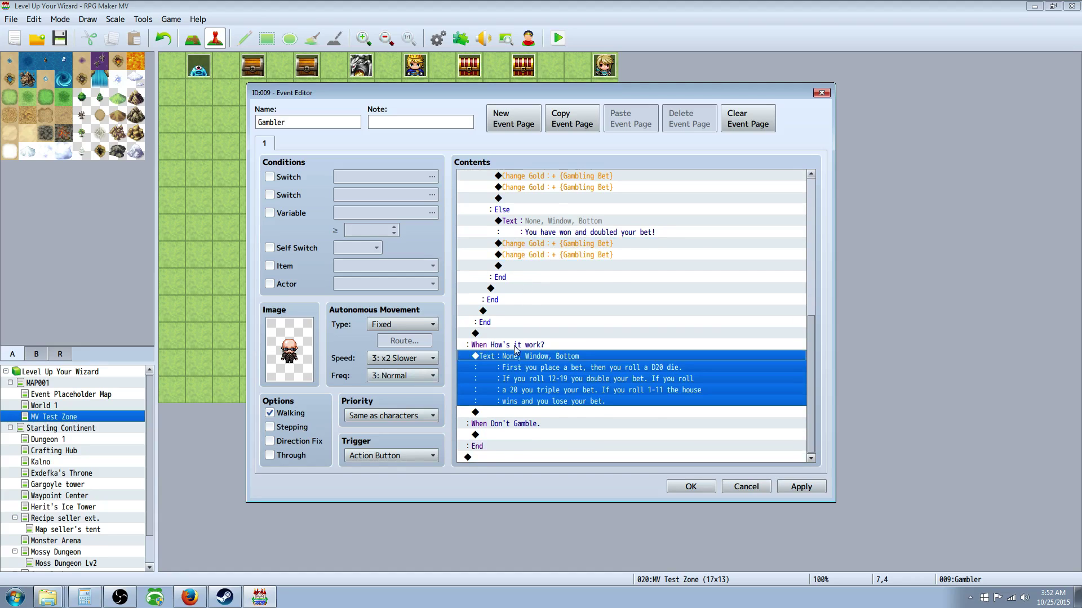
click(515, 345)
click(517, 360)
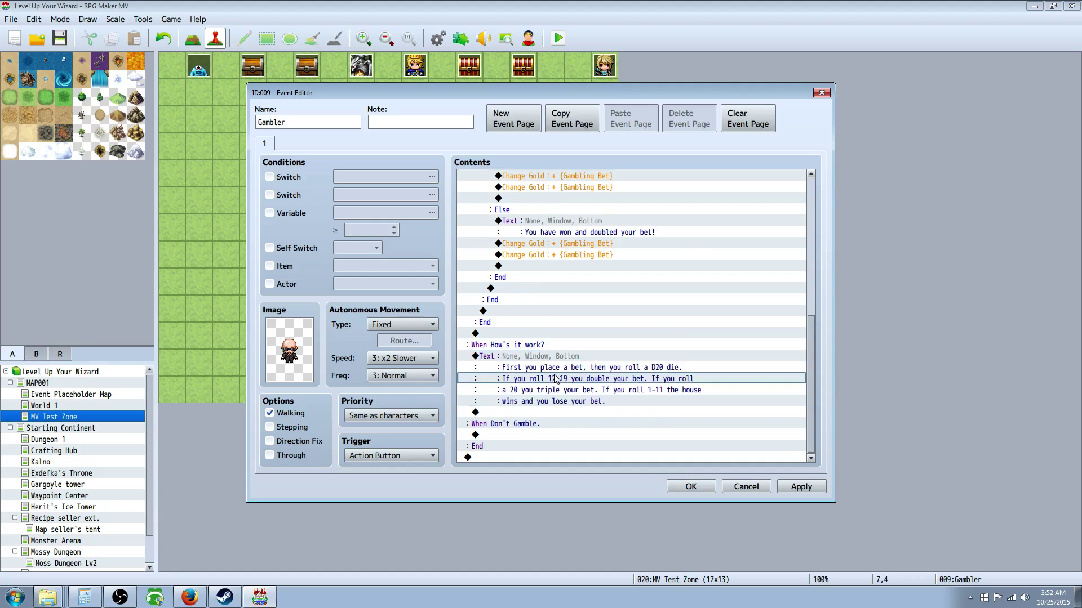
click(535, 415)
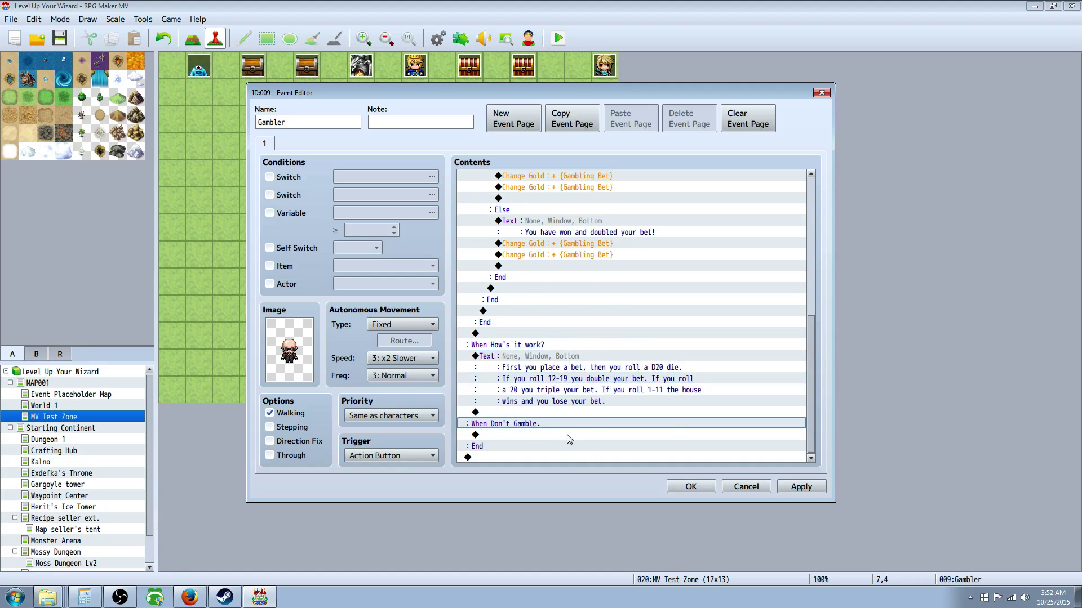
click(565, 401)
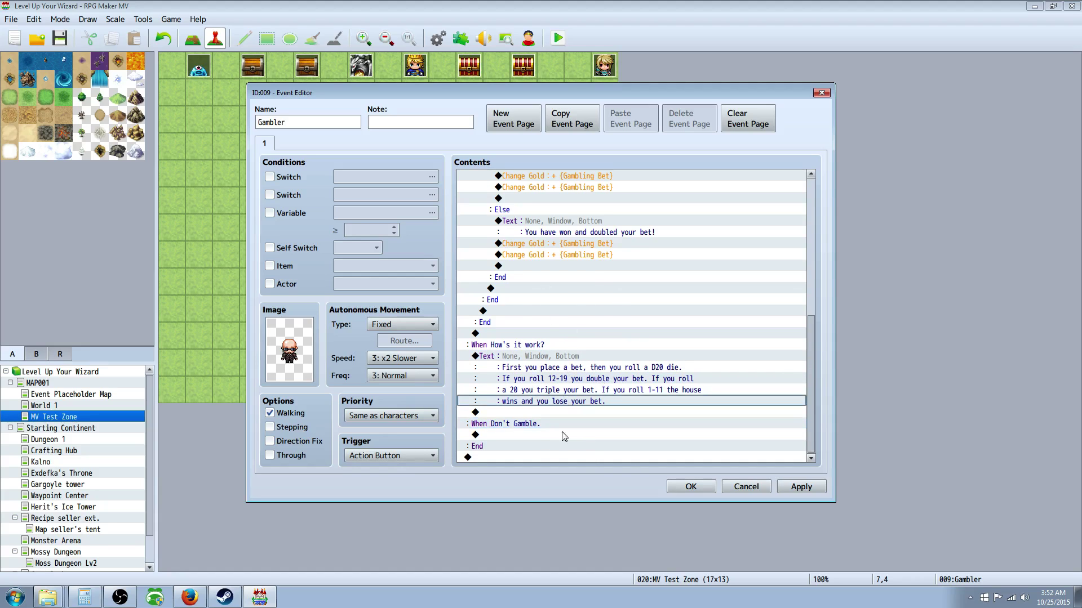
click(525, 413)
click(529, 435)
click(691, 486)
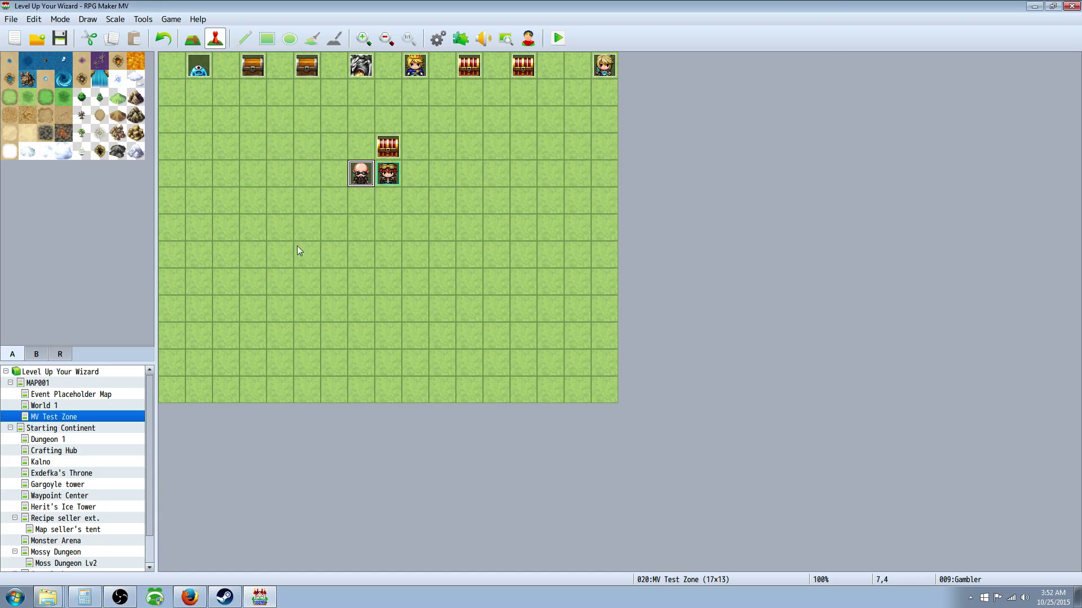
Save the project with Ctrl+S, cancel a quick Treasure event, and select the existing chest
key(ctrl+s)
right_click(389, 146)
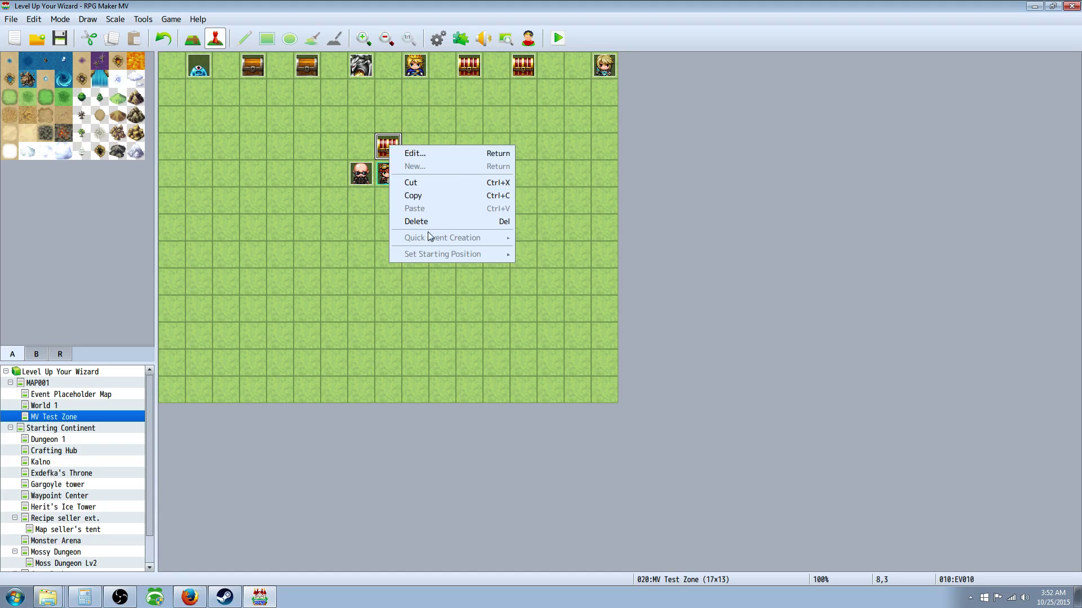
right_click(337, 143)
mouse_move(385, 237)
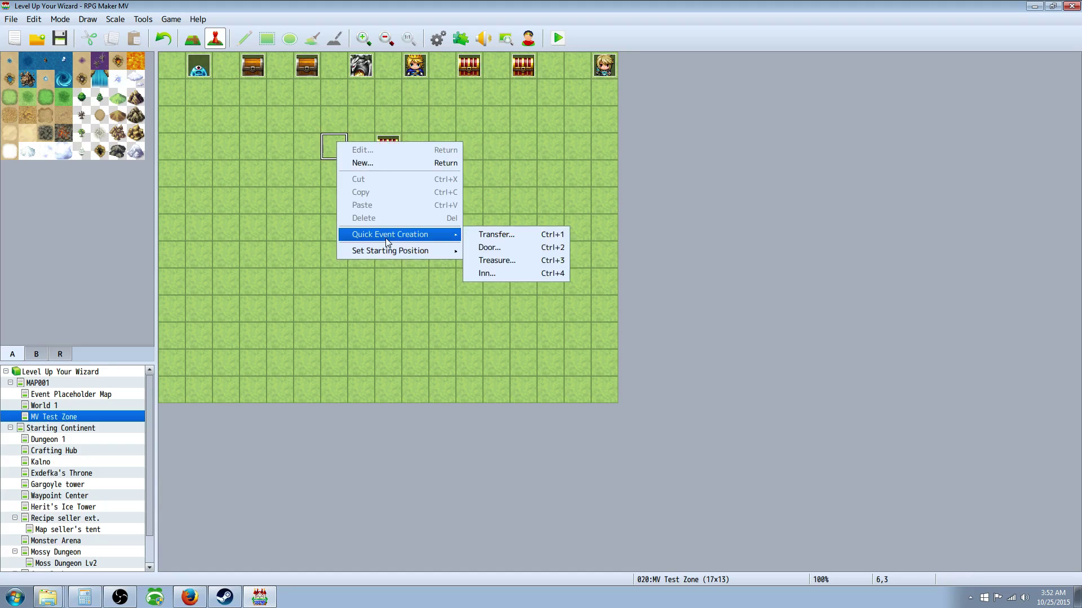
click(524, 260)
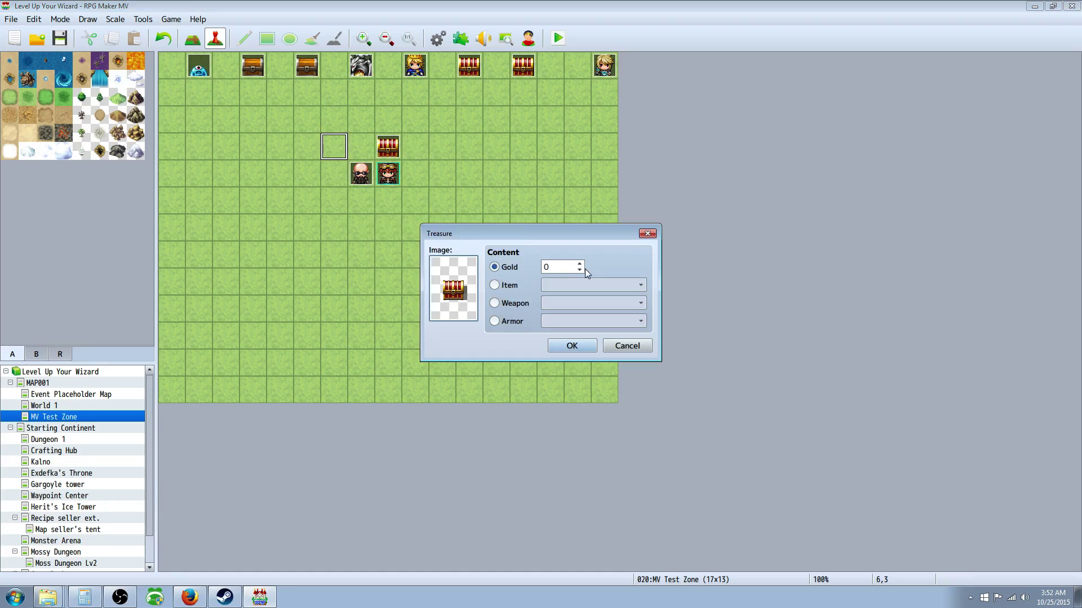
click(627, 347)
click(394, 148)
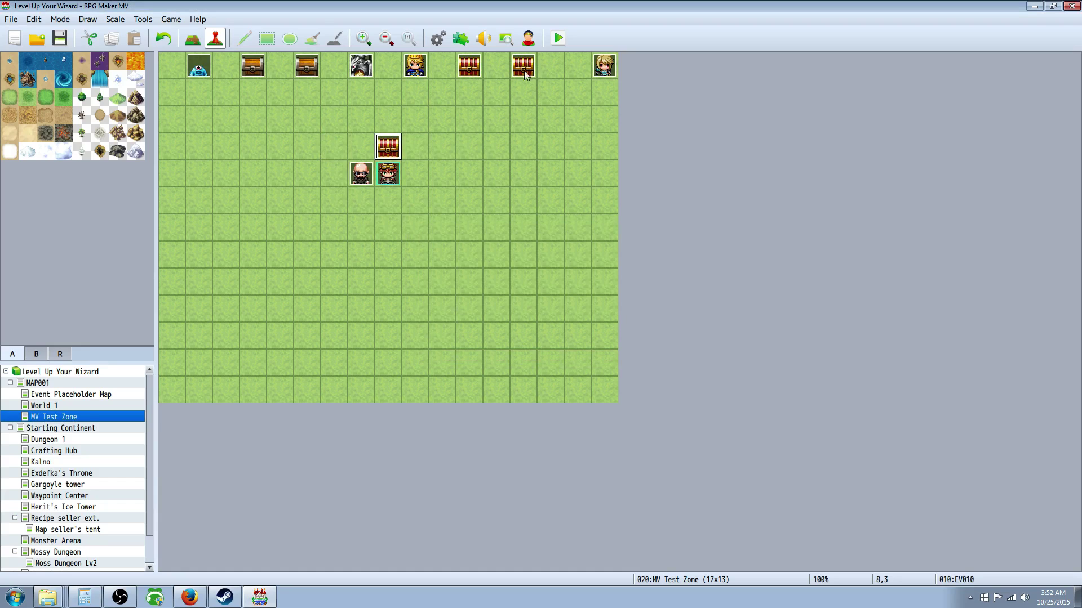
Launch a playtest, collect gold from the chest, and decline the Gambler with Don't Gamble
click(559, 39)
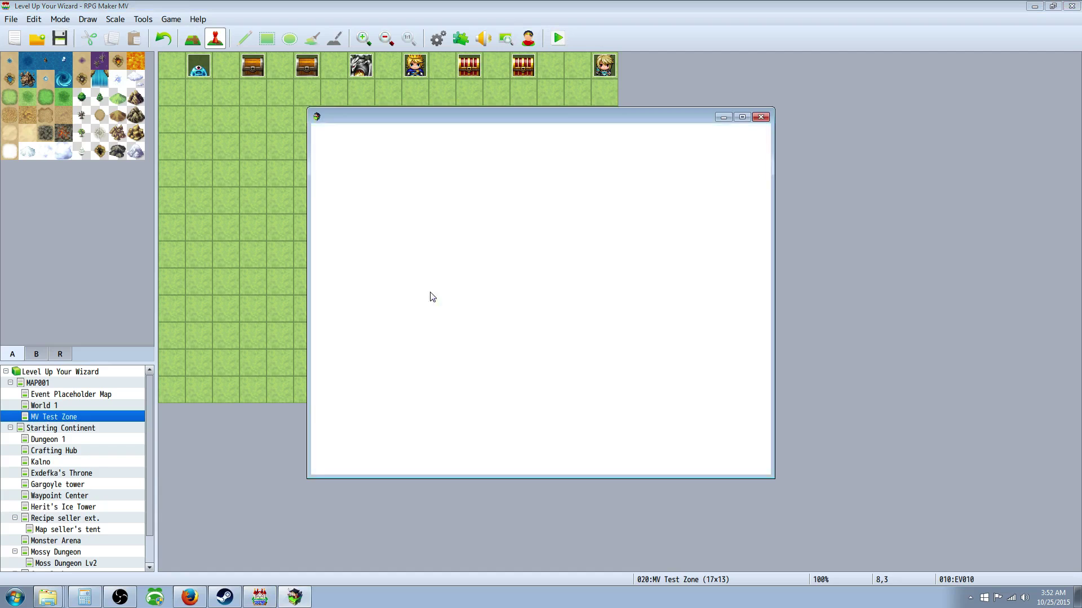
key(Return)
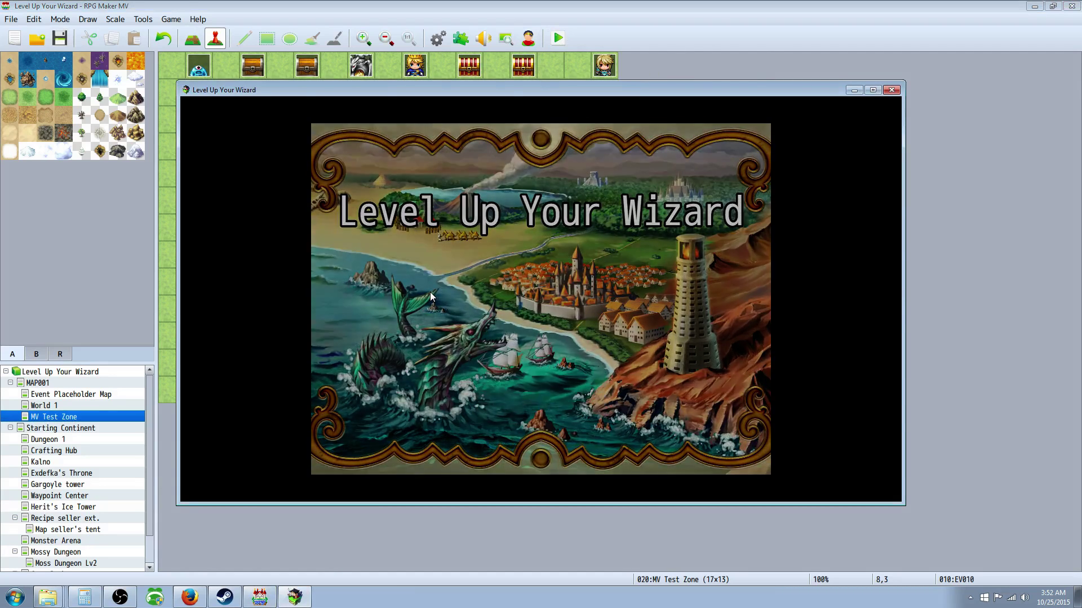
key(Return)
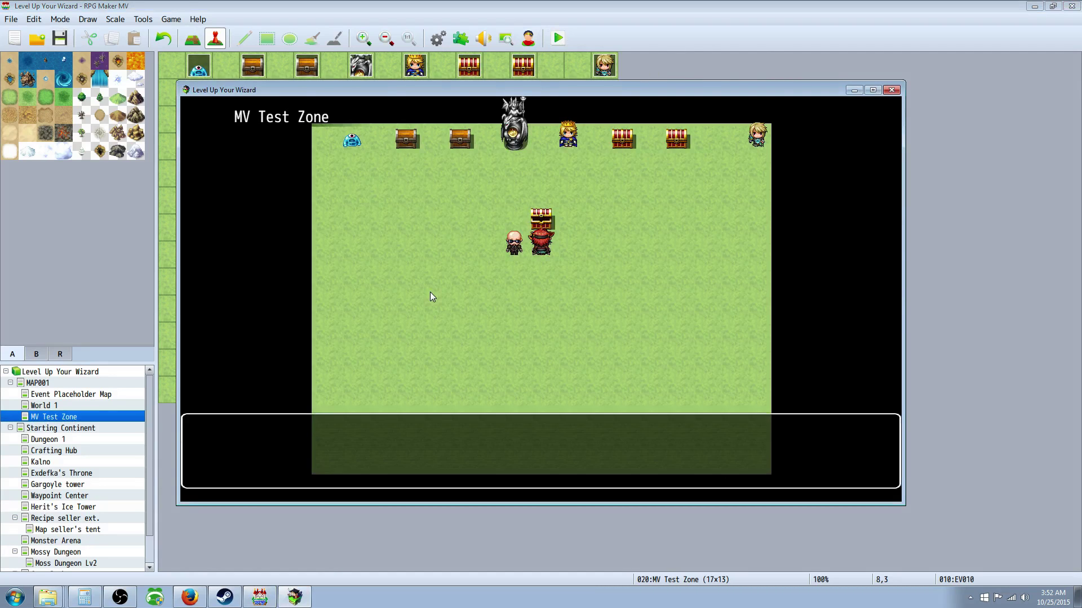
key(Return)
key(Down)
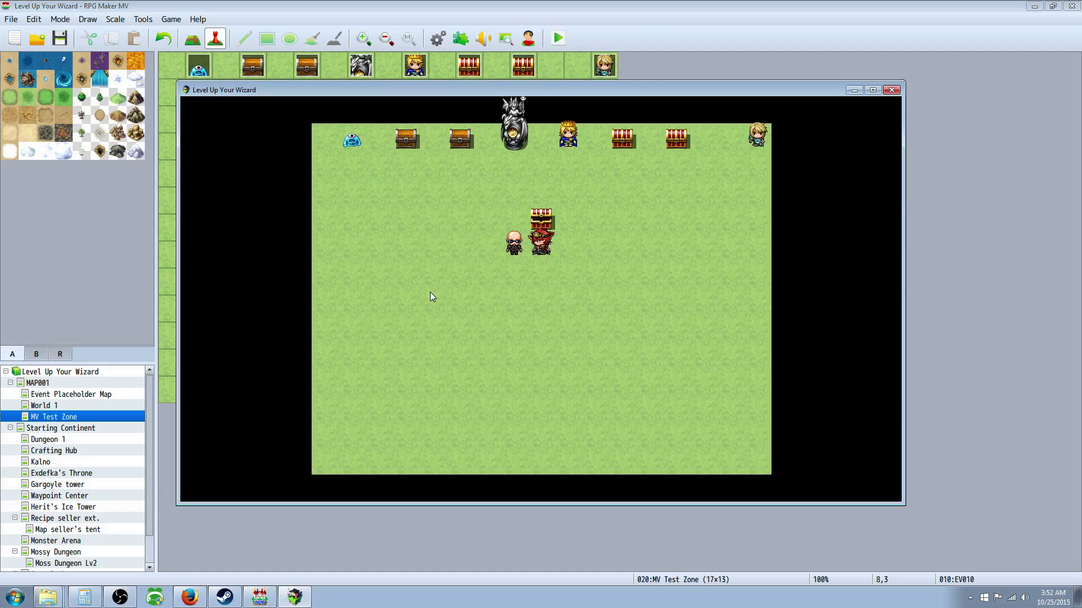
key(Return)
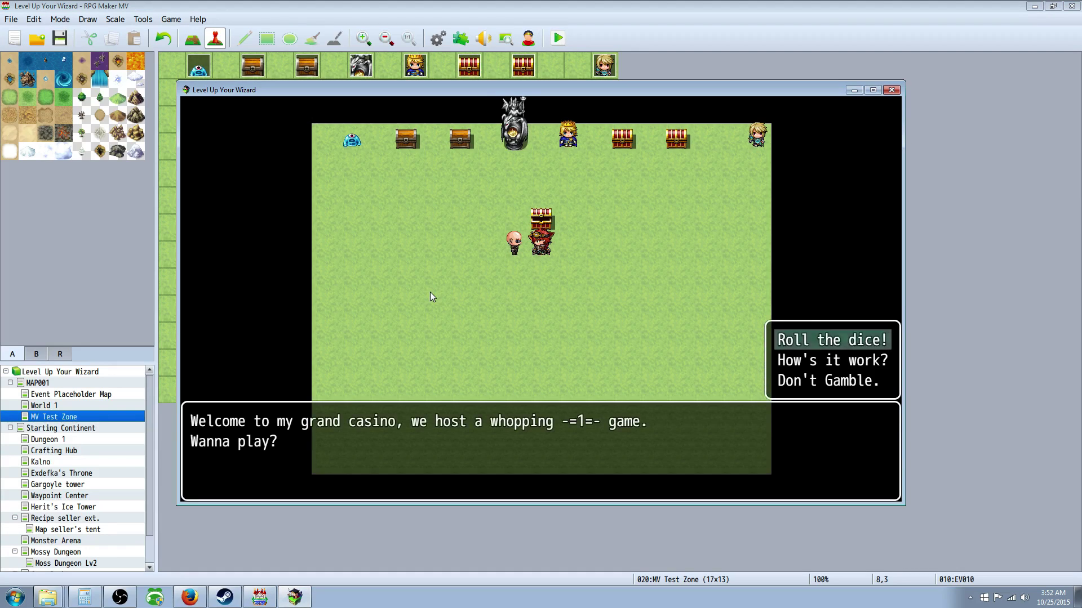
key(Down)
key(Down)
key(Return)
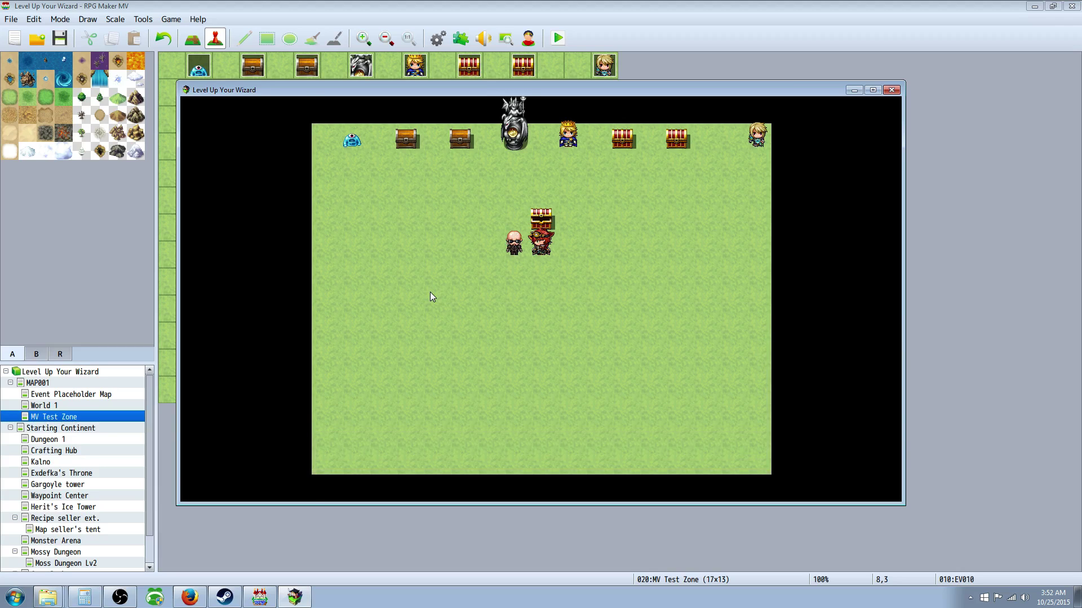
Ask the Gambler How's it work?, read the D20 rules, then talk to him again
key(Escape)
key(Escape)
key(Return)
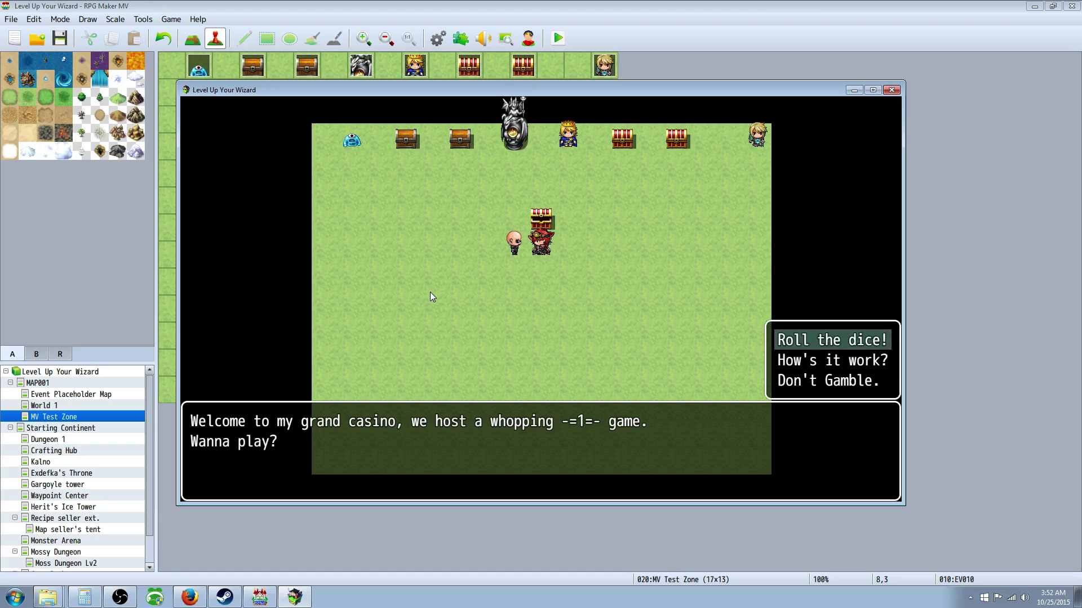
key(Down)
key(Return)
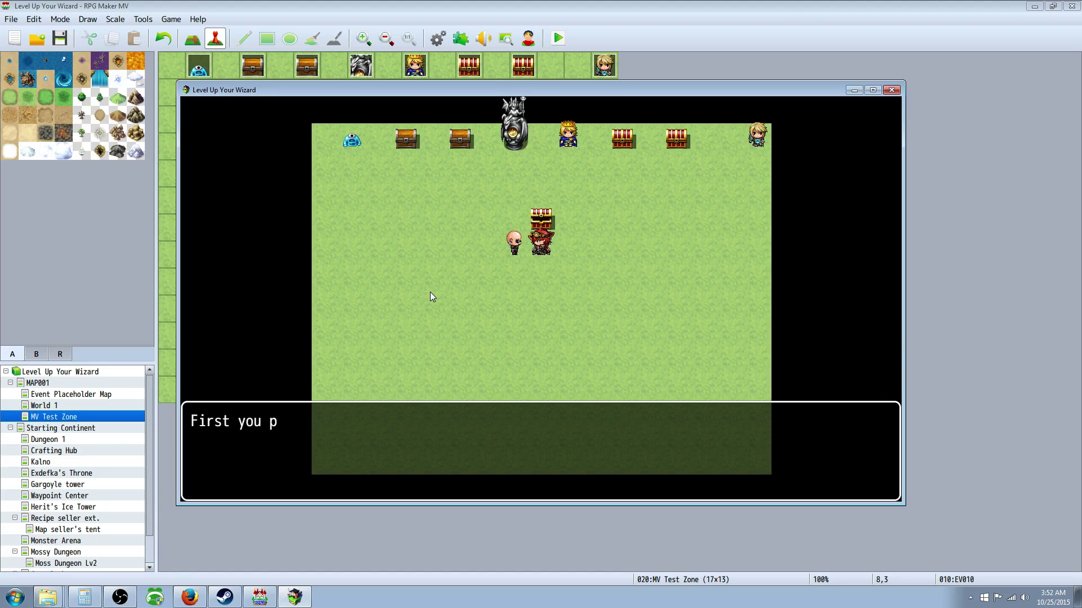
key(Return)
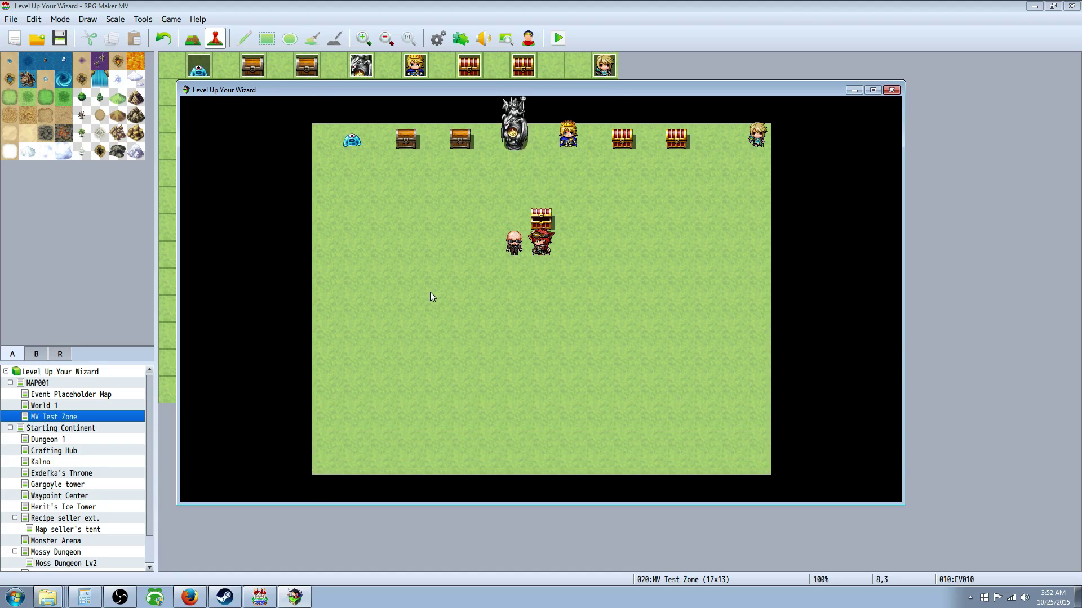
key(Escape)
key(Escape)
key(Return)
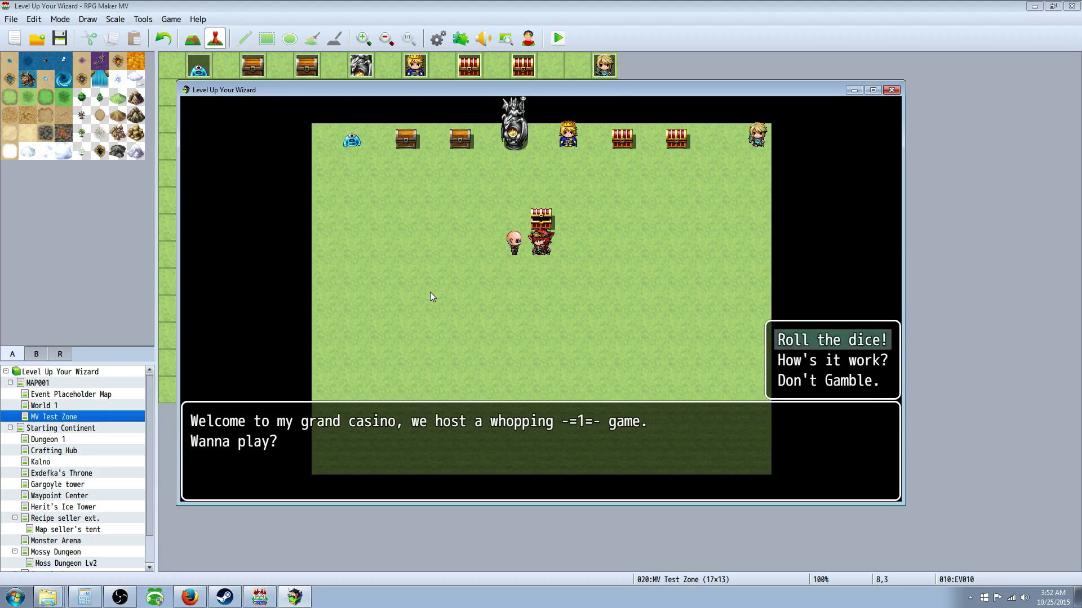
Bet 10000000 gold and see the Gambler refuse it for not having enough gold
key(Return)
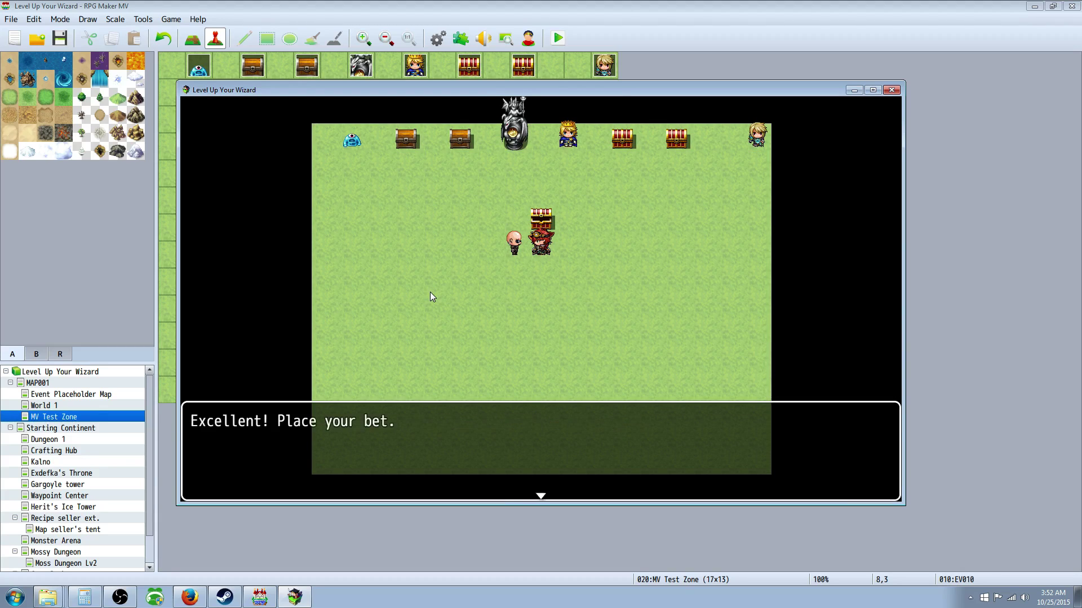
key(Return)
key(Right)
key(Right)
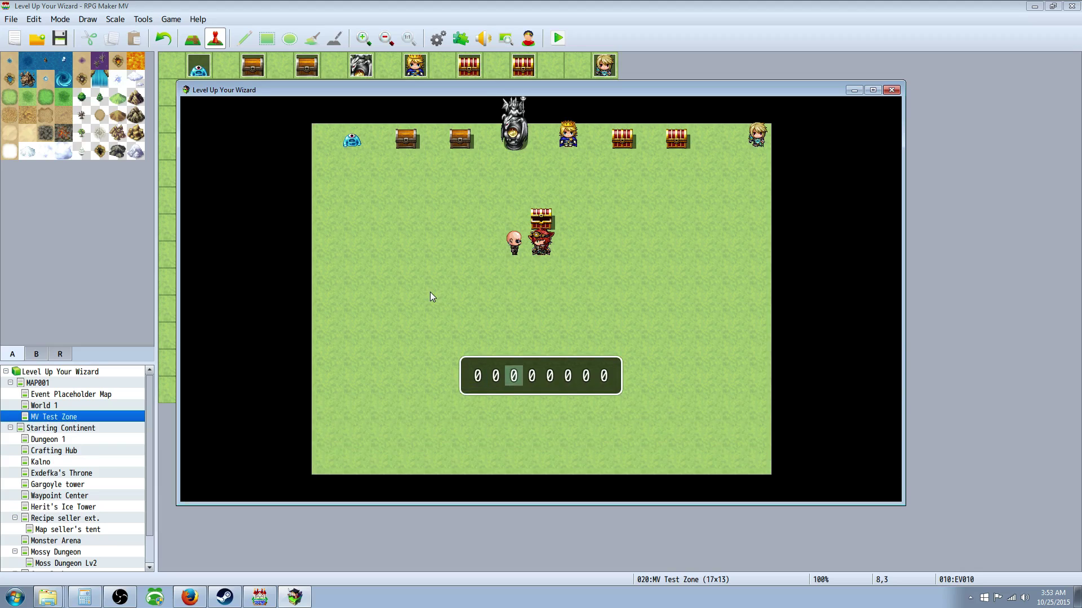
key(Right)
key(Right)
key(Right)
key(Right)
key(Right)
key(Left)
key(Left)
key(Left)
key(Left)
key(Left)
key(Left)
key(Left)
key(Right)
key(Right)
key(Right)
key(Right)
key(Left)
key(Left)
key(Left)
key(Left)
key(Up)
key(Return)
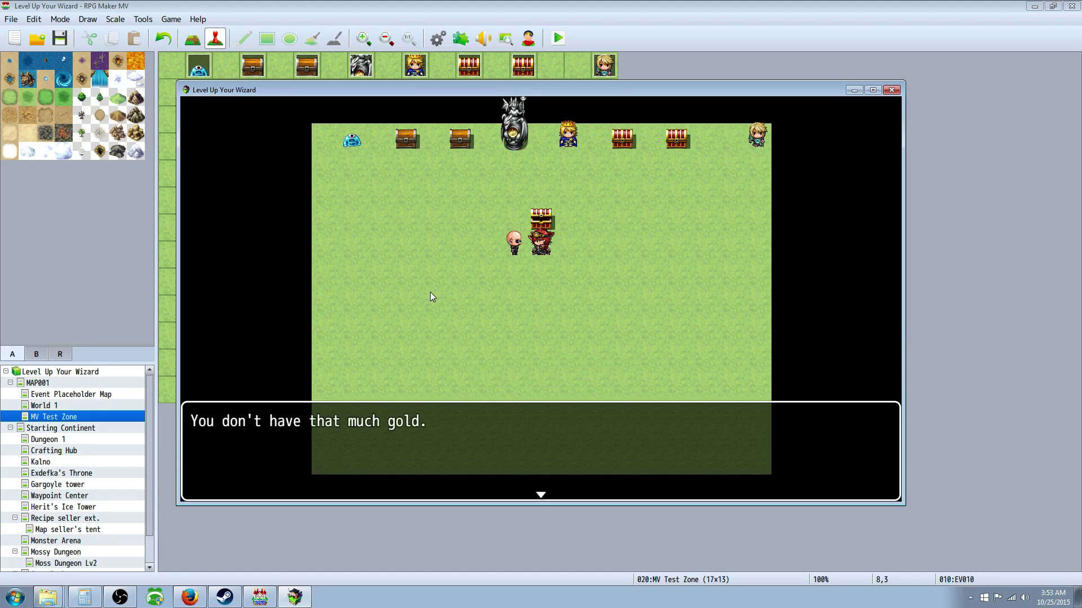
key(Return)
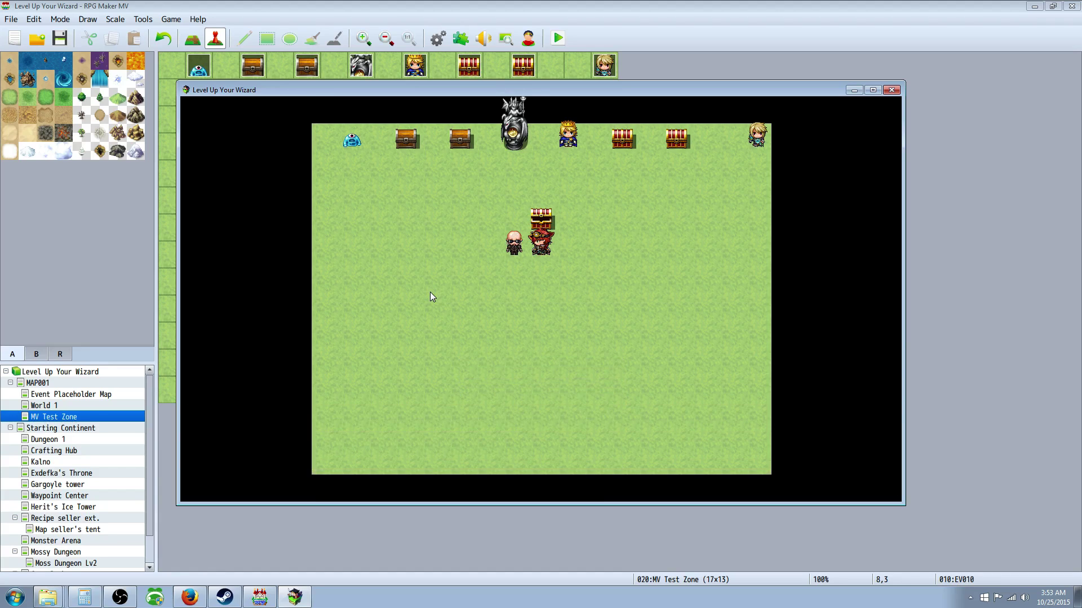
key(Escape)
key(Escape)
Bet 100 gold, lose on a roll of 11, and check gold in the menu
key(Return)
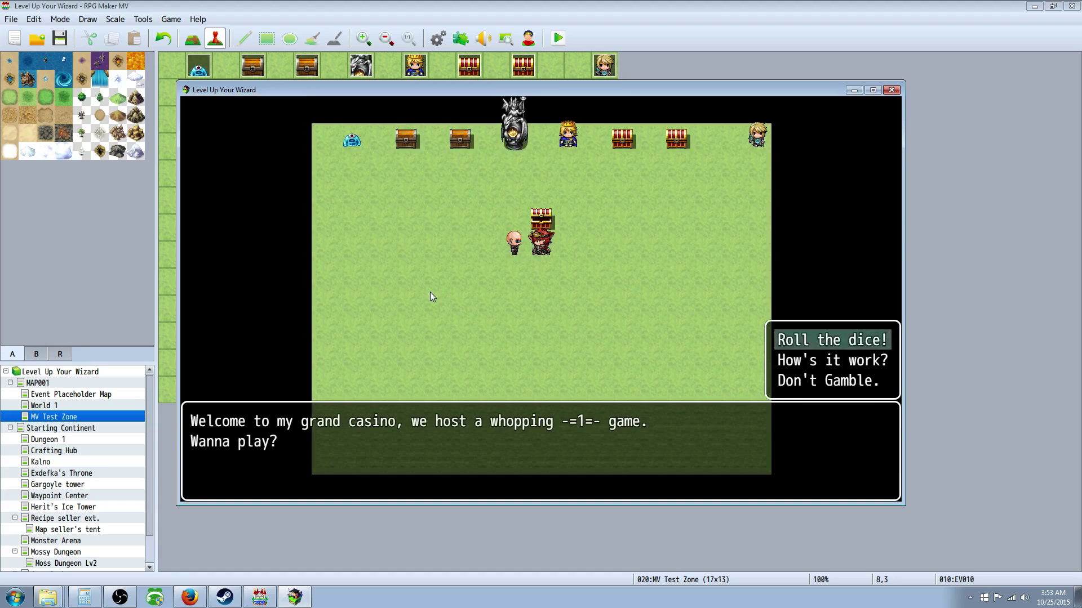
key(Return)
key(Return)
key(Right)
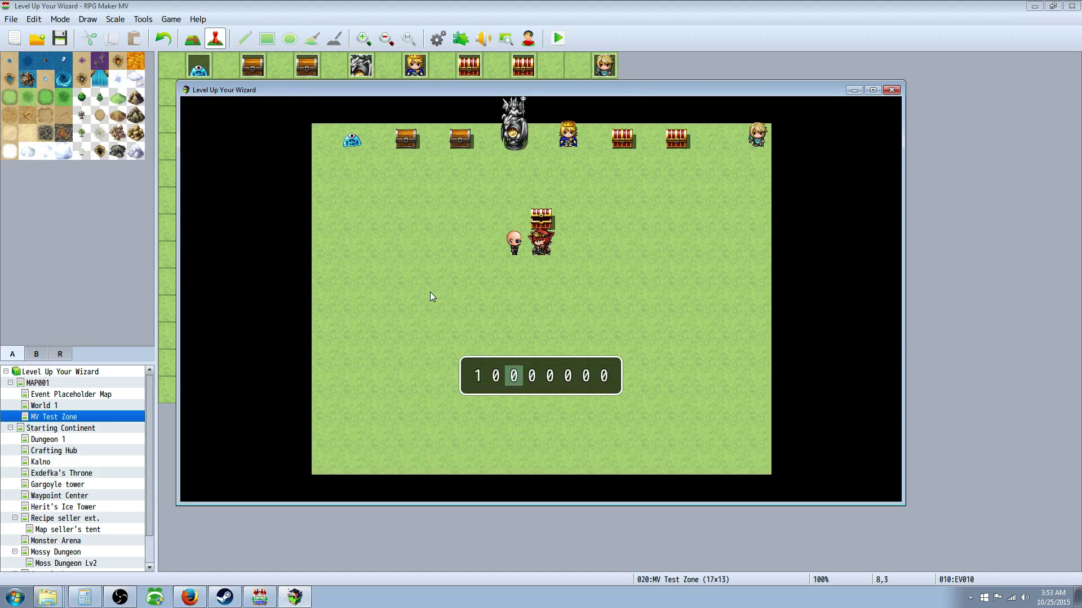
key(Left)
key(Left)
key(Down)
key(Right)
key(Right)
key(Right)
key(Right)
key(Right)
key(Up)
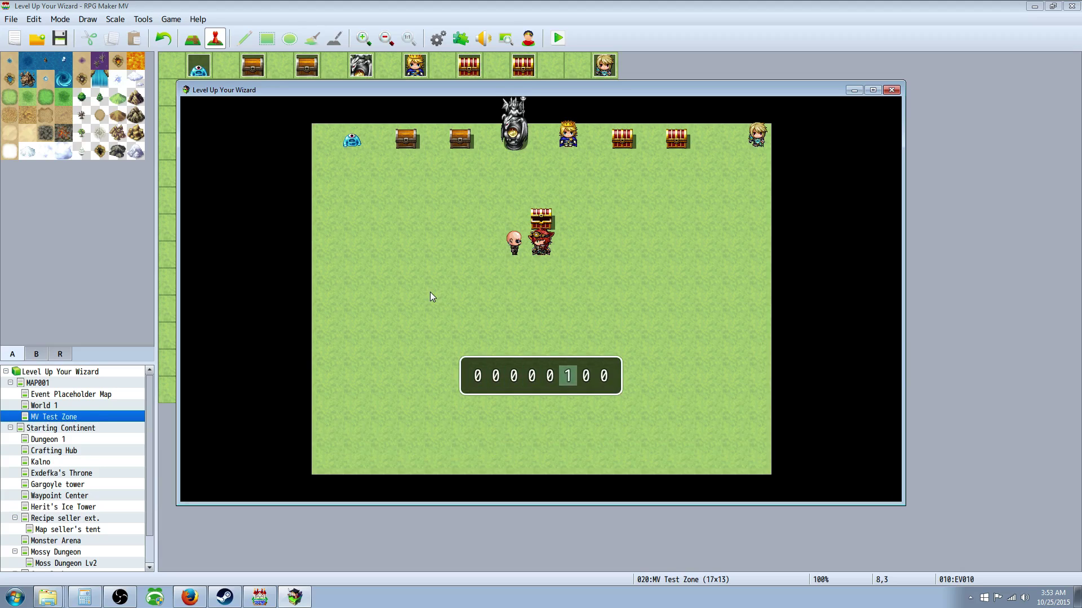
key(Return)
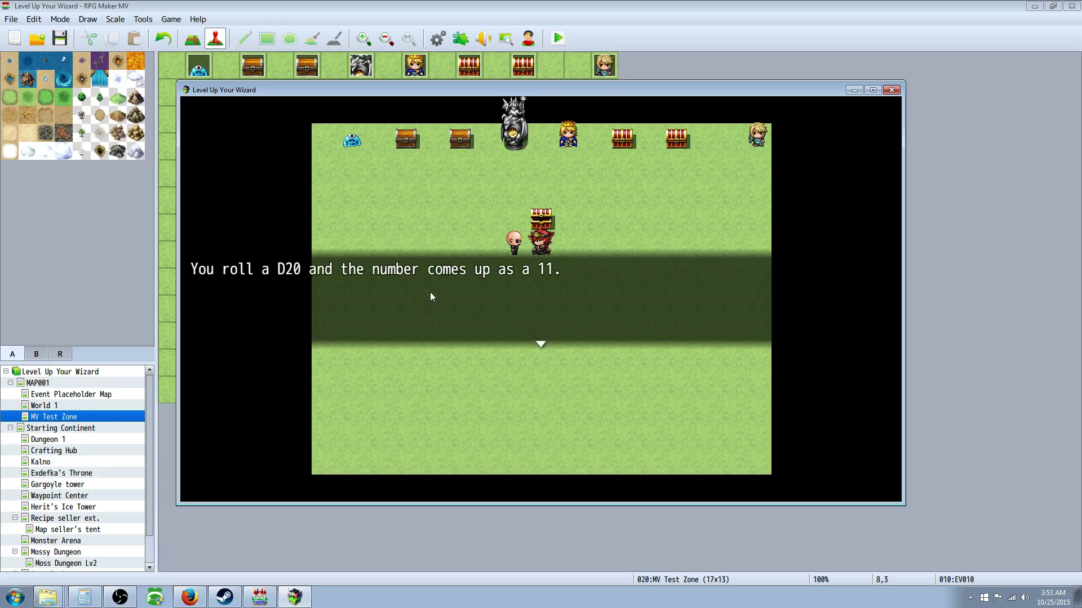
key(Return)
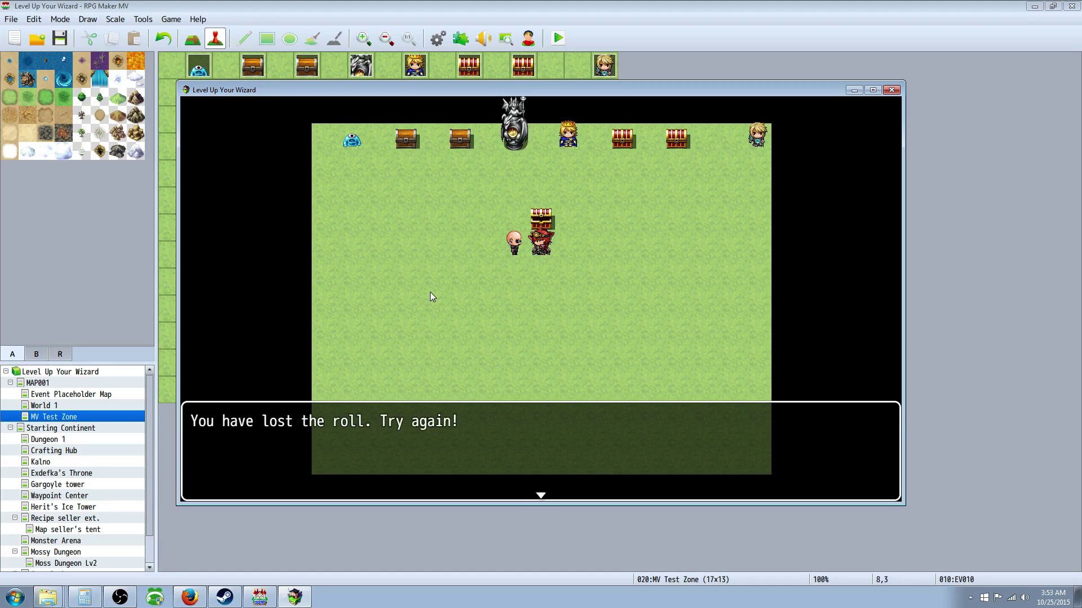
key(Return)
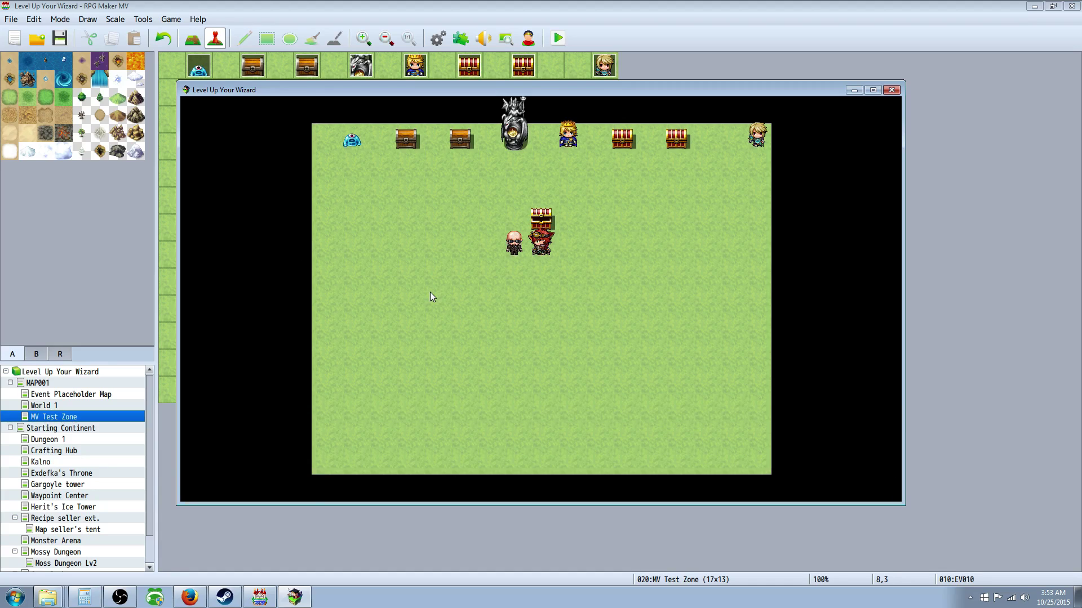
key(Escape)
key(Escape)
Bet 100 gold again and win double on a roll of 19
key(Return)
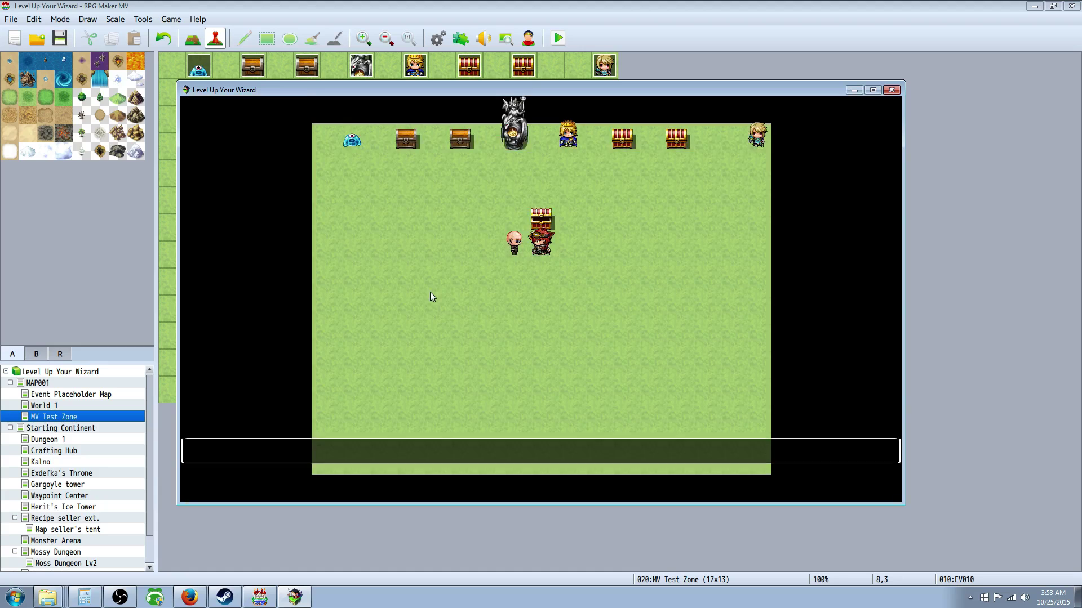
key(Return)
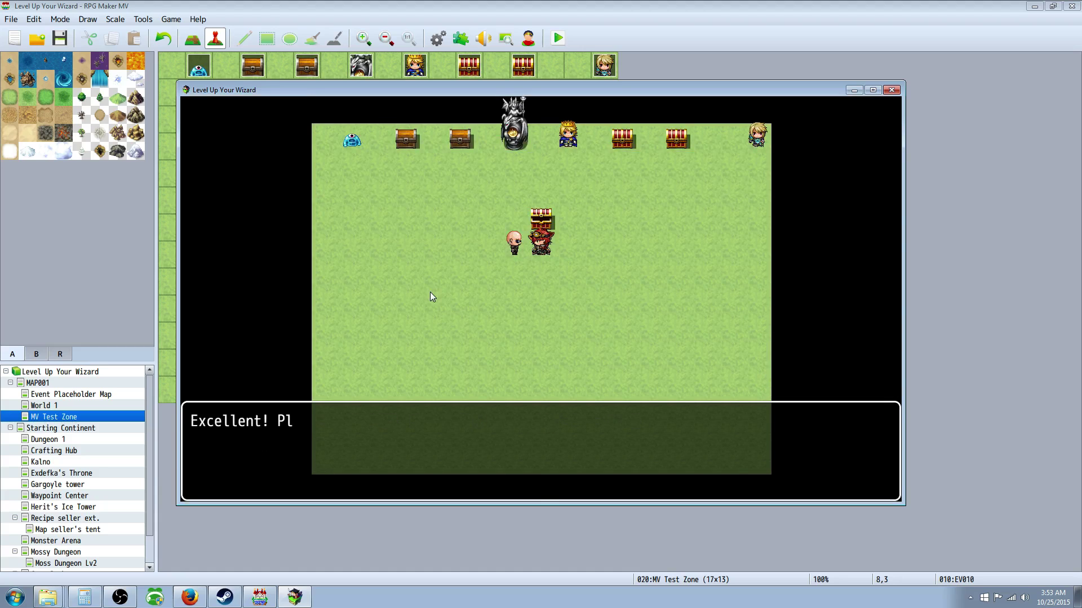
key(Return)
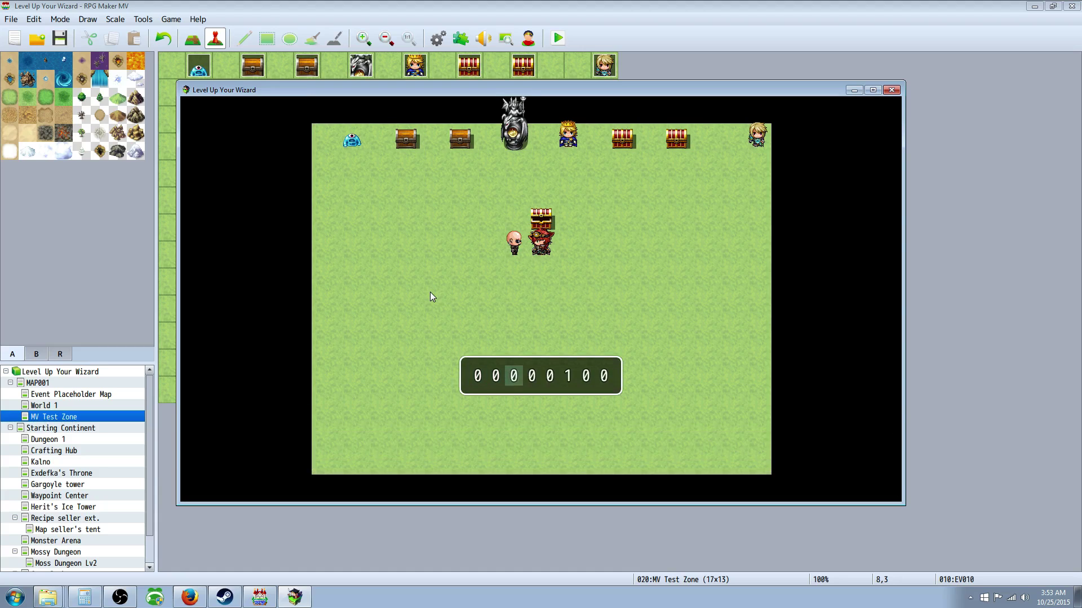
key(Return)
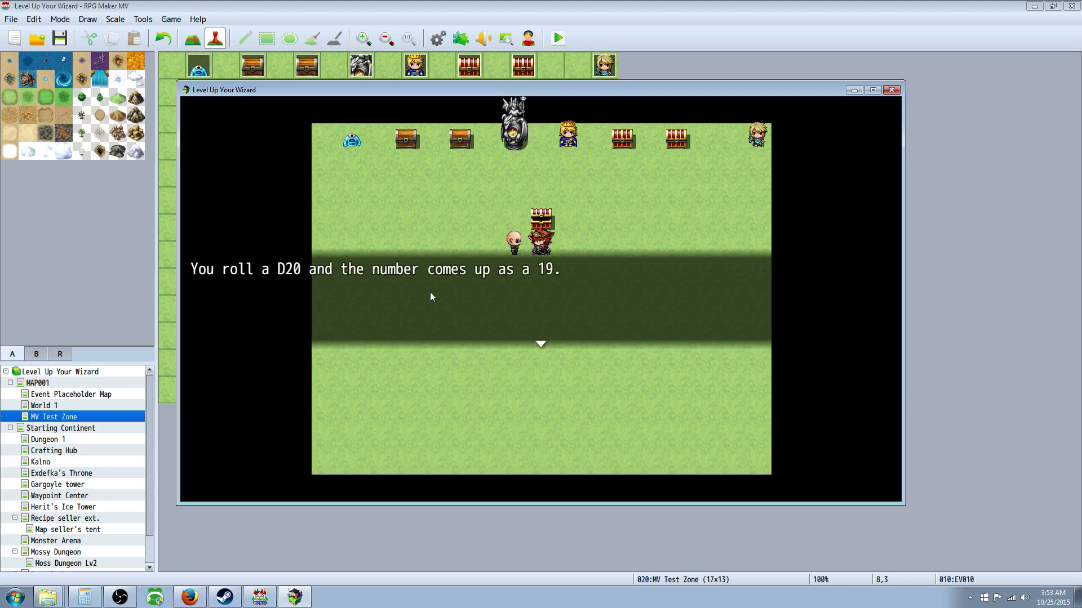
key(Return)
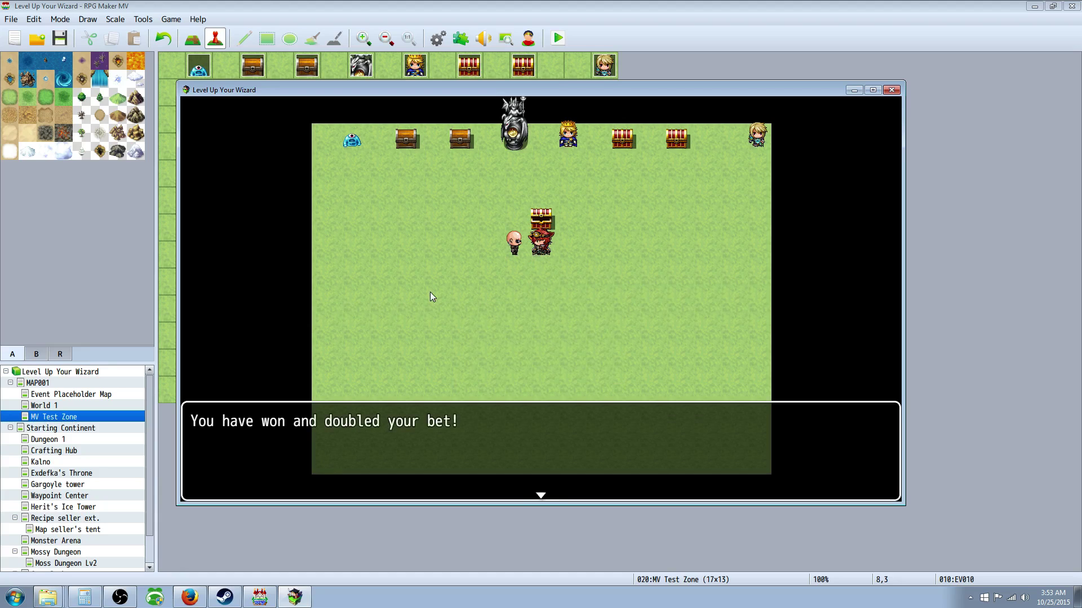
key(Return)
key(Escape)
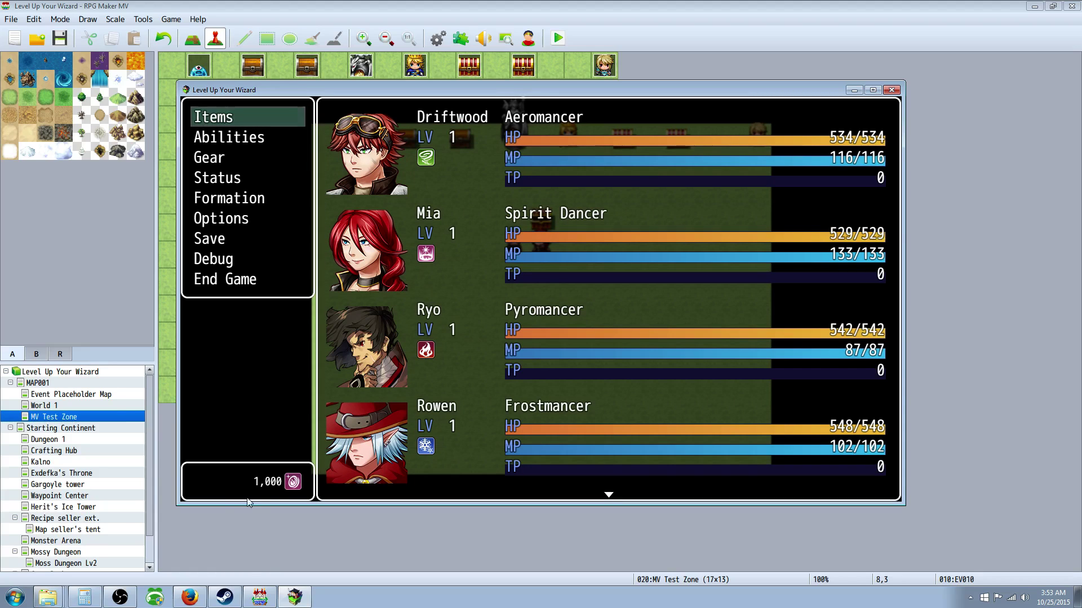
Play 100-gold rounds: a win, a loss on a roll of 1, then a roll of 9
key(Escape)
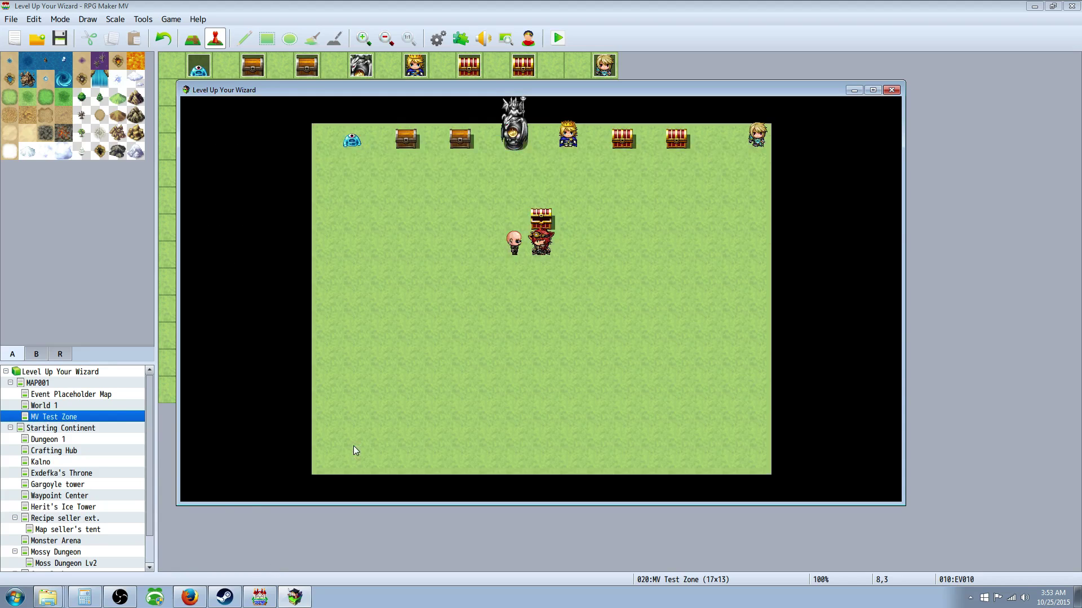
key(Return)
key(Return)
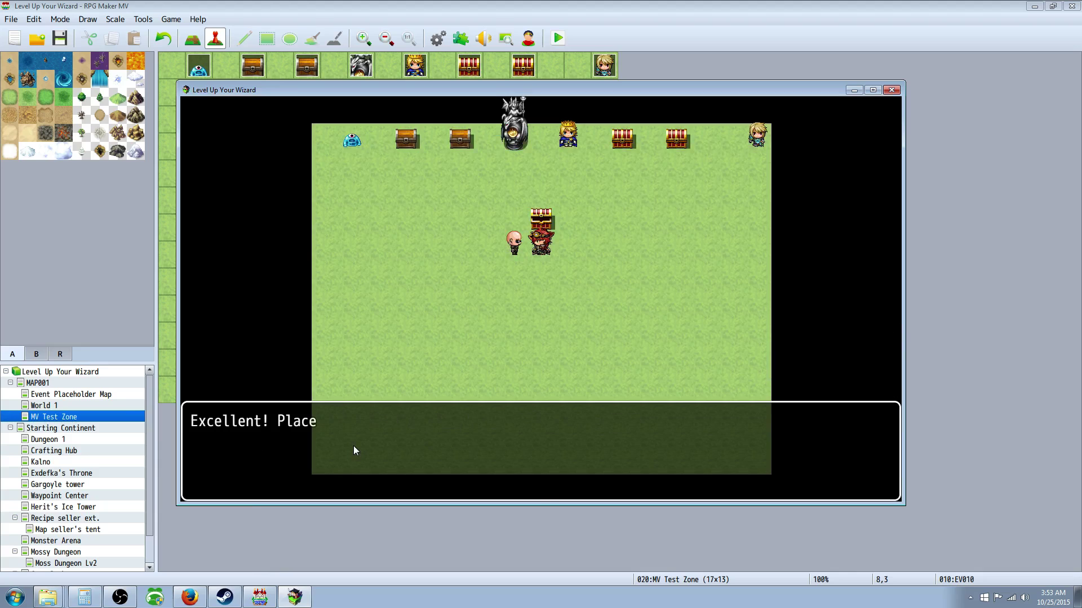
key(Return)
key(Return)
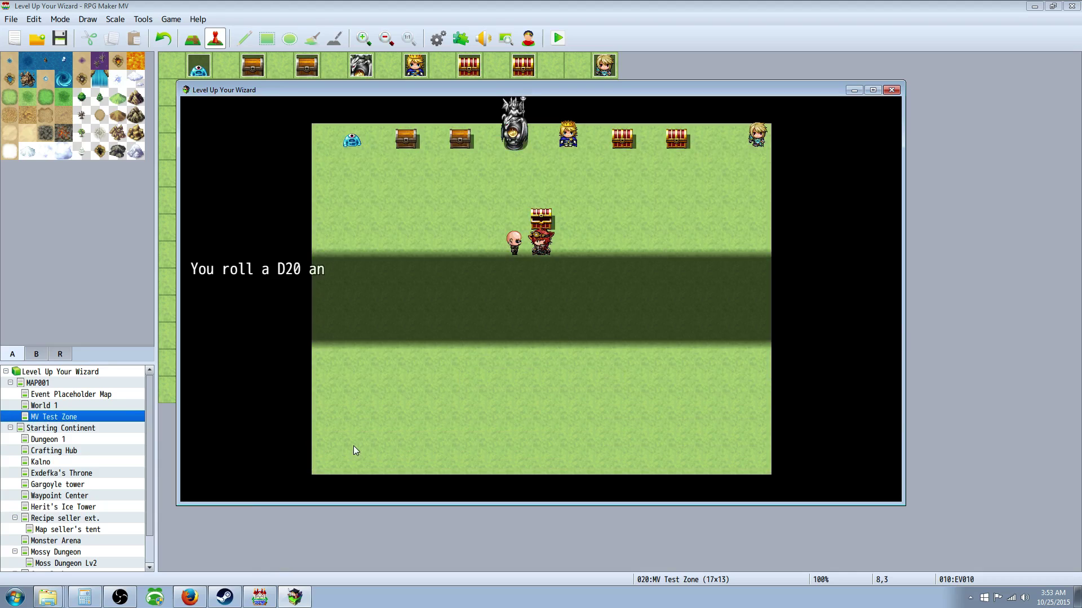
key(Return)
key(Return)
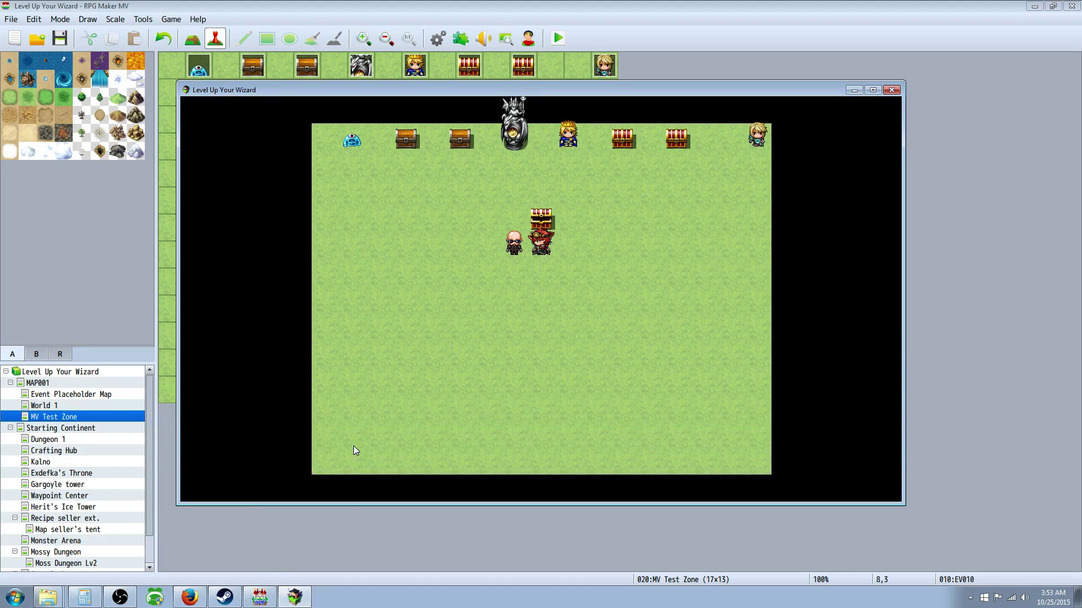
key(Return)
key(Return)
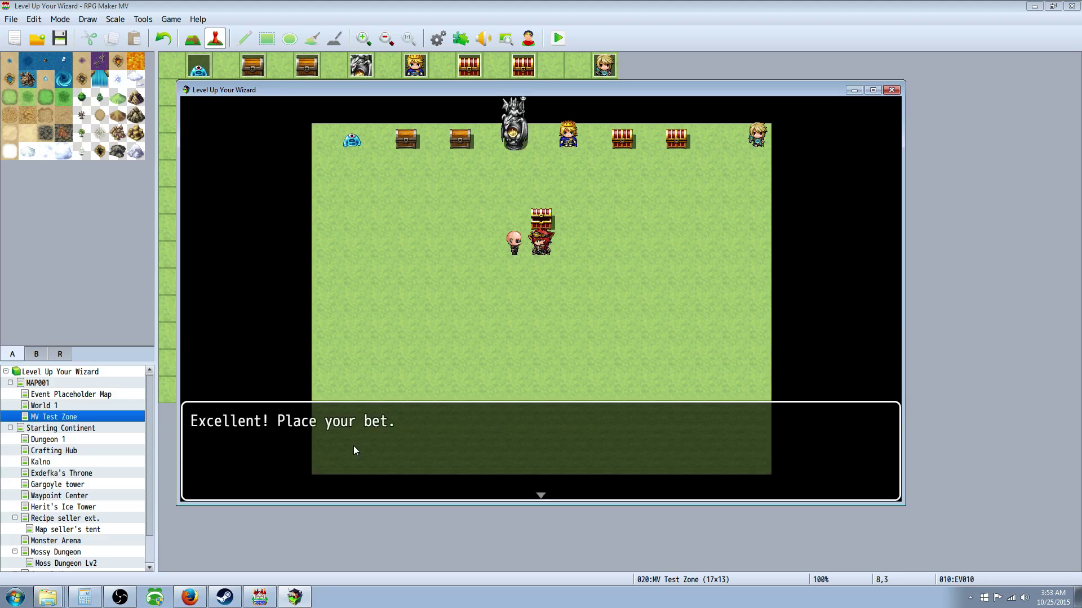
key(Return)
key(Return)
key(Return)
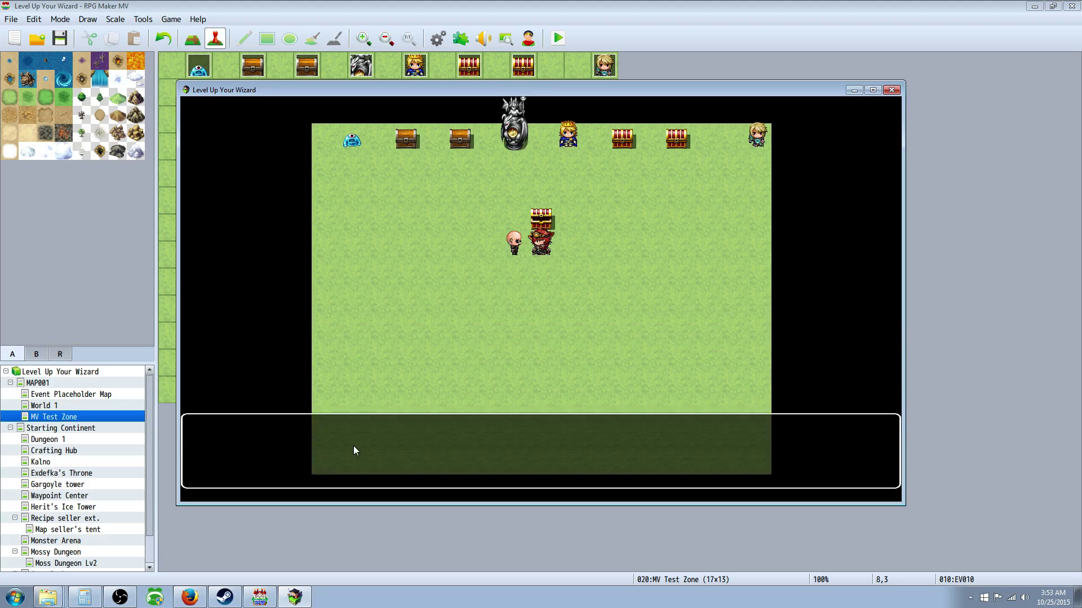
key(Return)
key(Return)
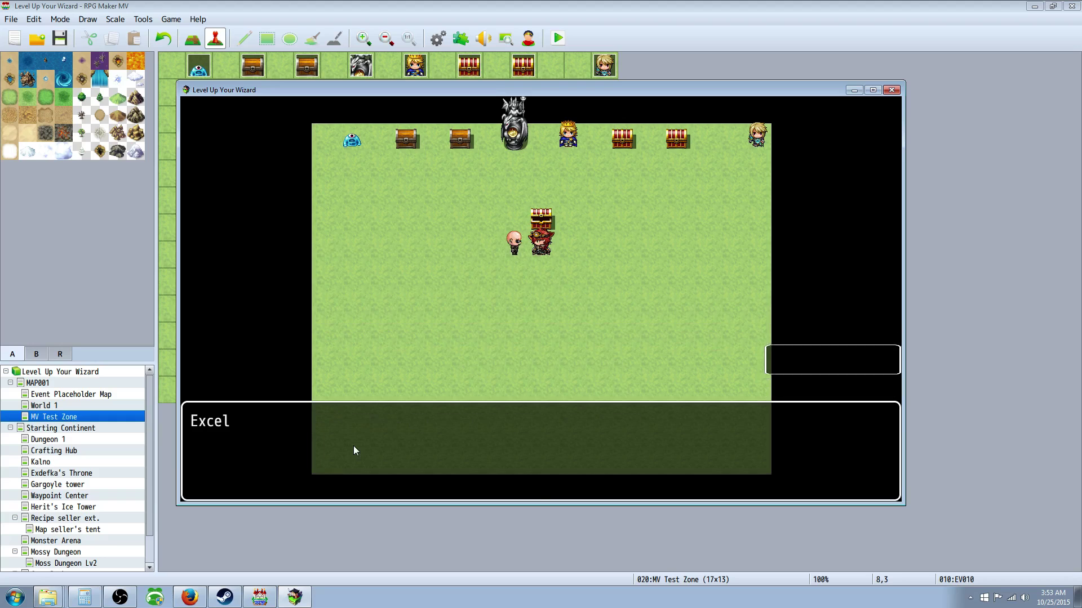
key(Return)
key(Return)
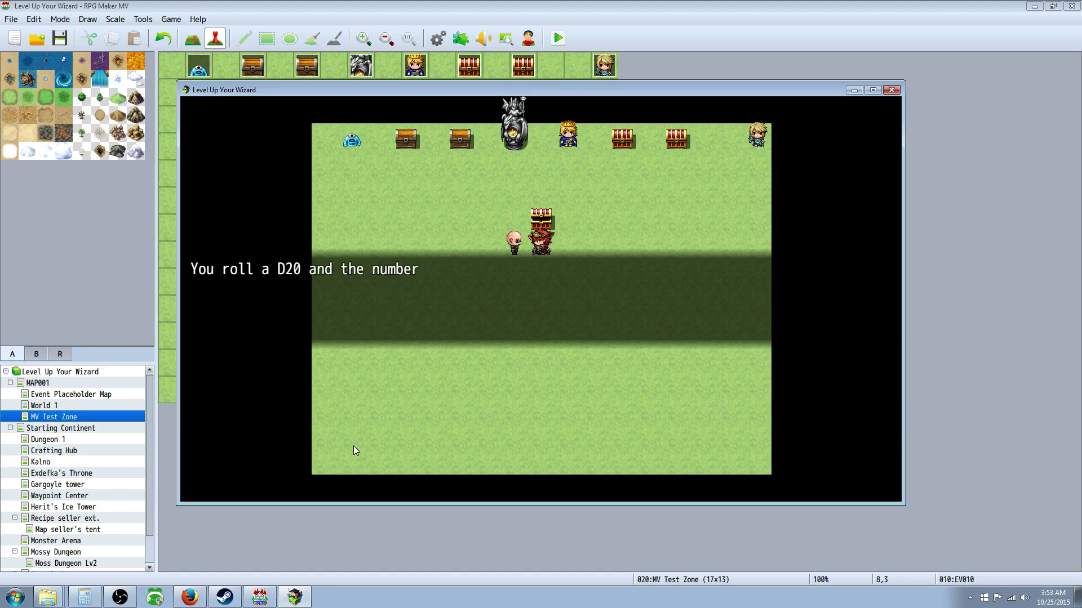
key(Return)
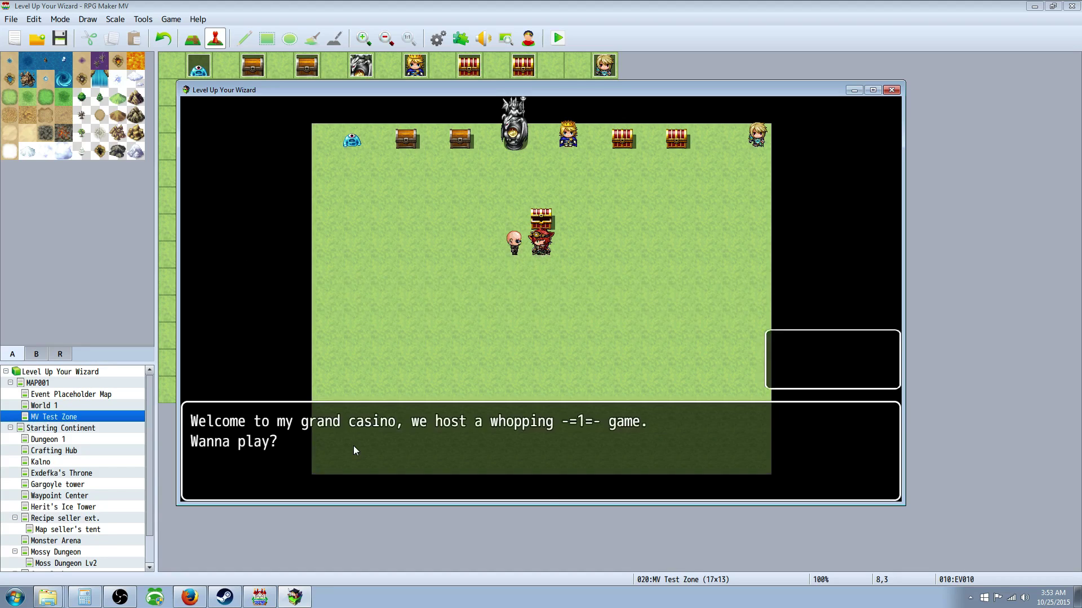
Keep betting 100 gold per round, collecting doubled winnings on the wins
key(Return)
key(Return)
key(Return)
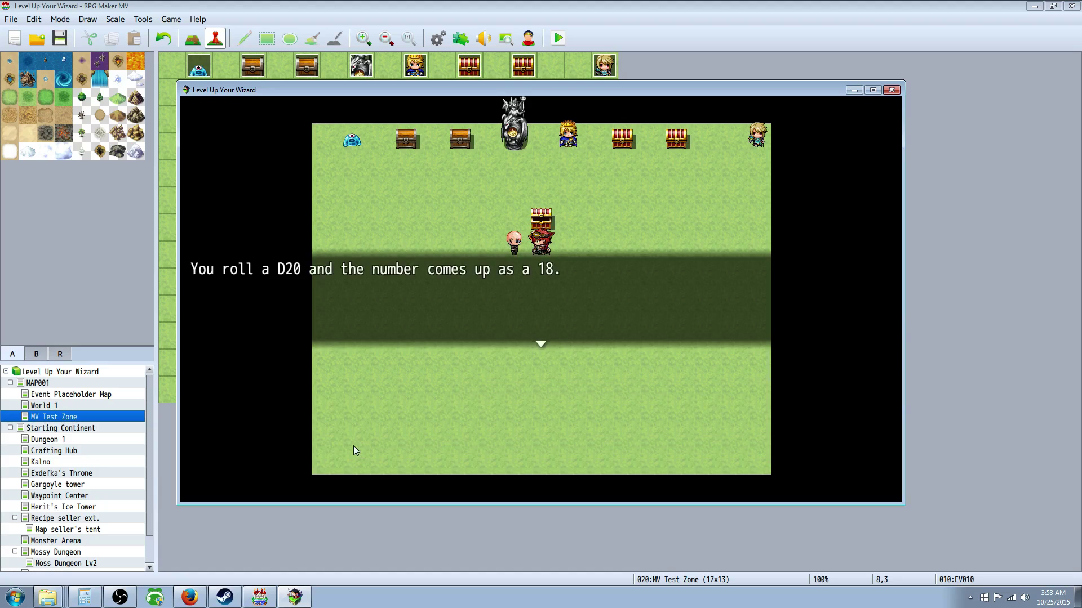
key(Return)
key(Return)
key(Return)
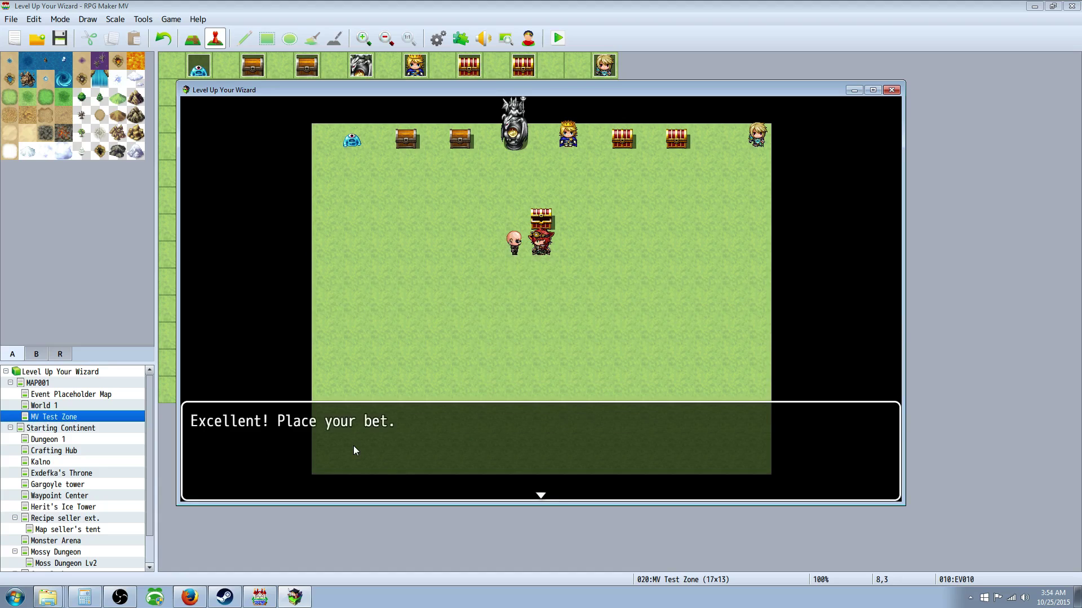
key(Return)
key(Return)
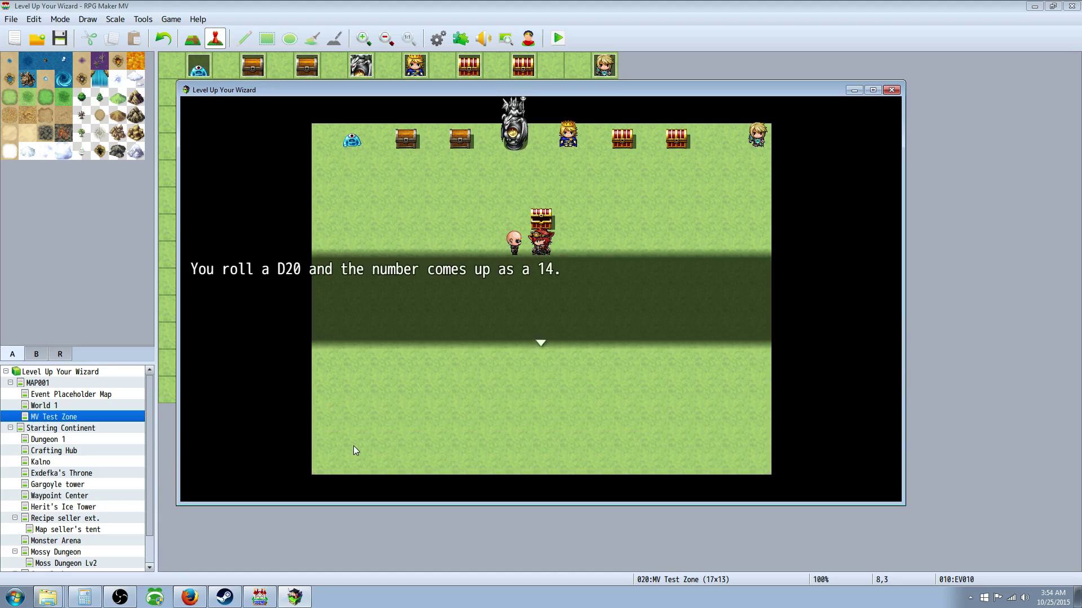
key(Return)
key(Return)
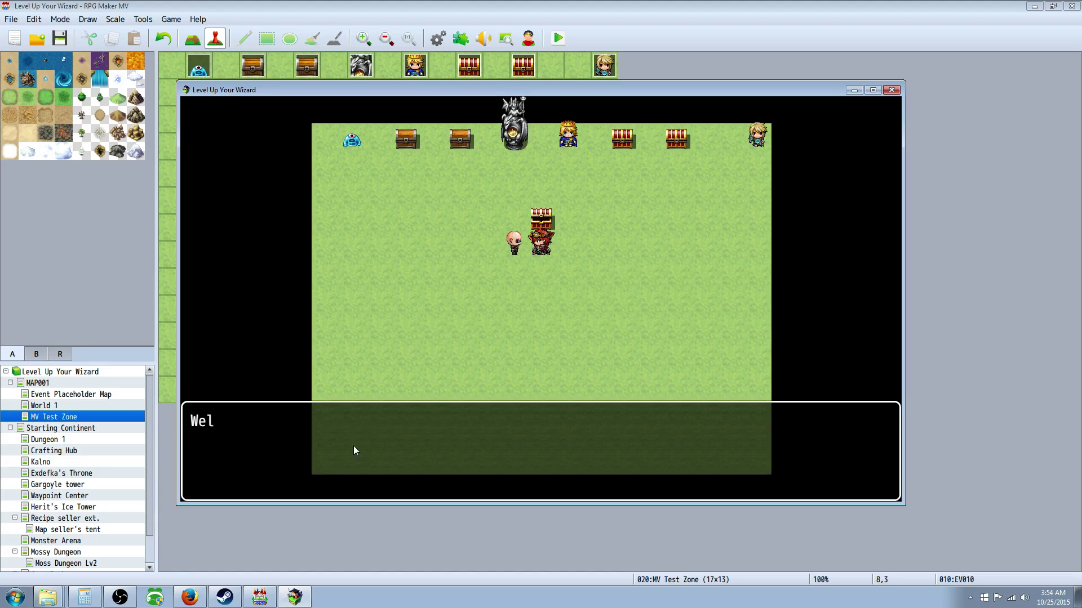
key(Return)
key(Return)
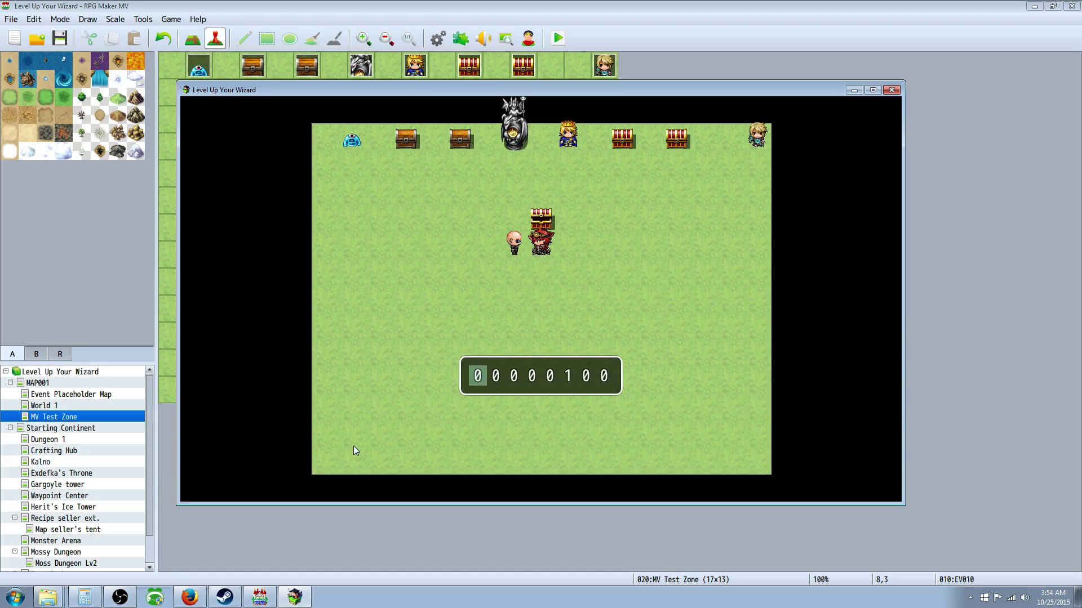
key(Return)
key(Return)
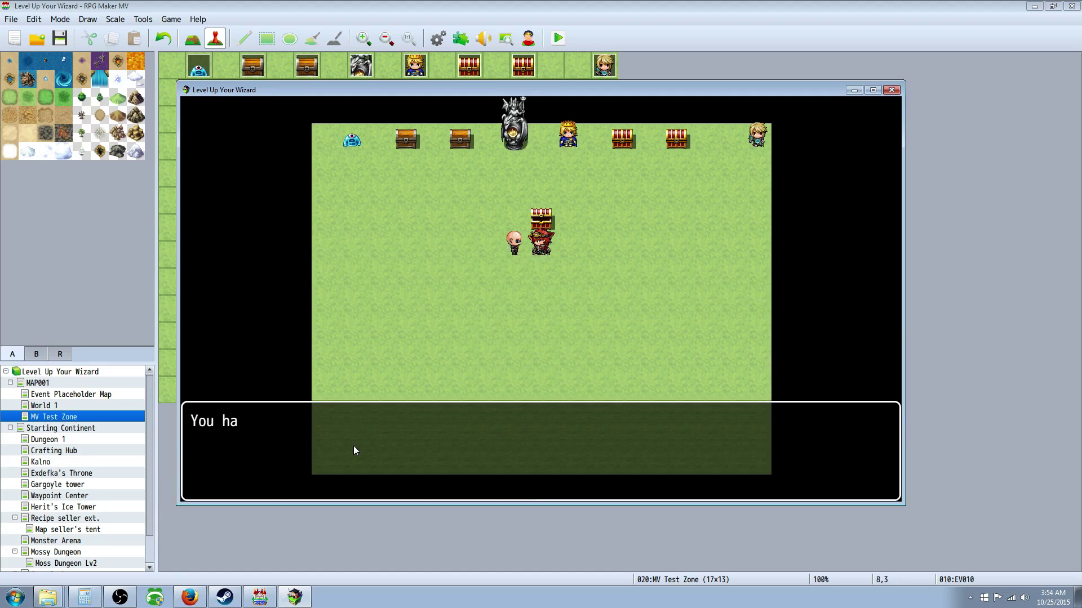
key(Return)
key(Return)
key(Return)
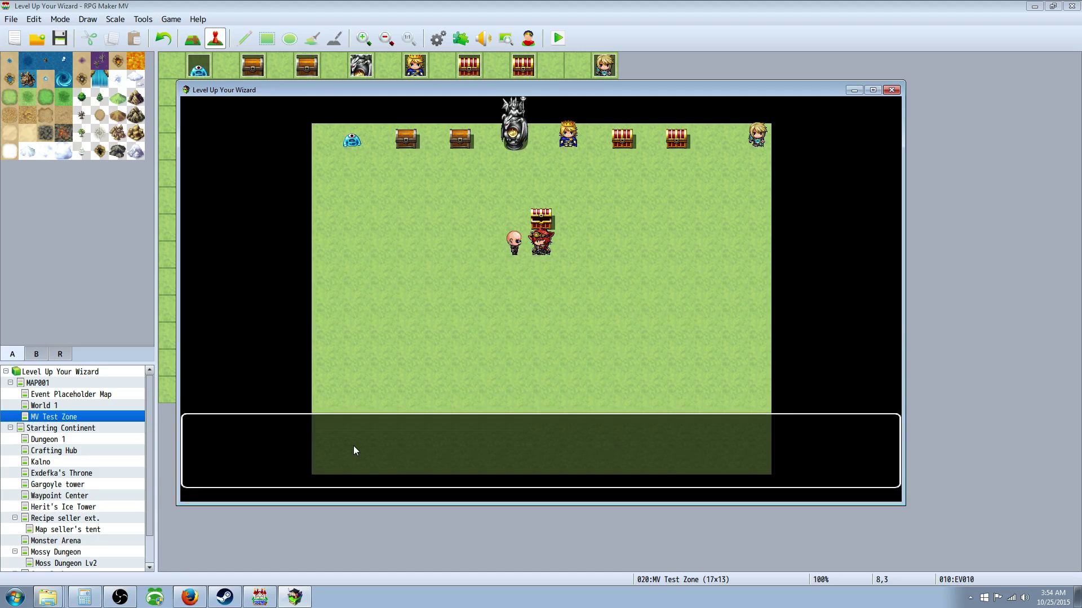
key(Return)
key(Return)
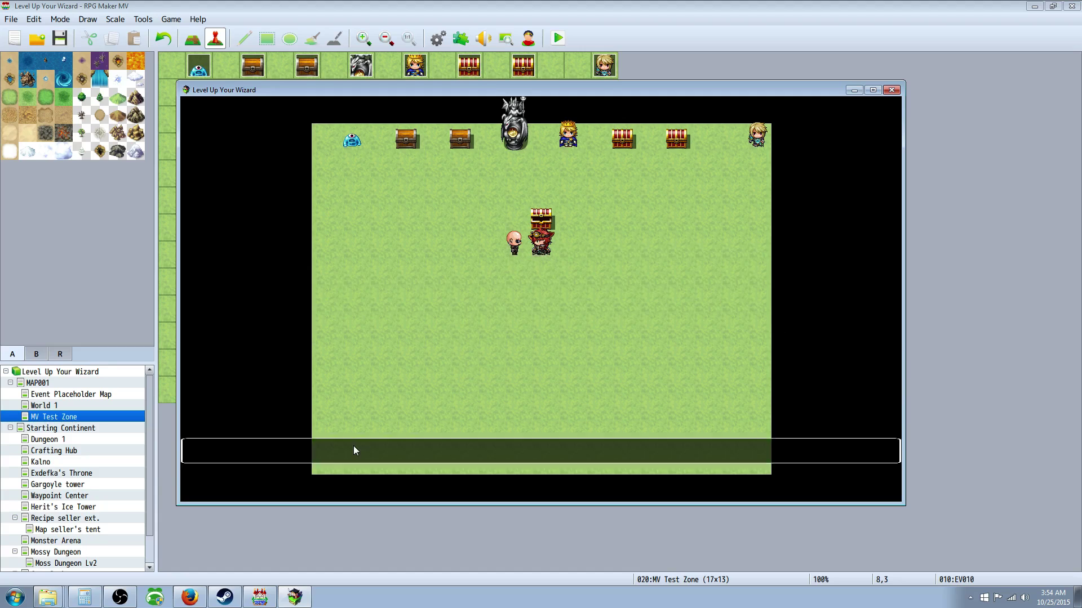
key(Return)
key(Return)
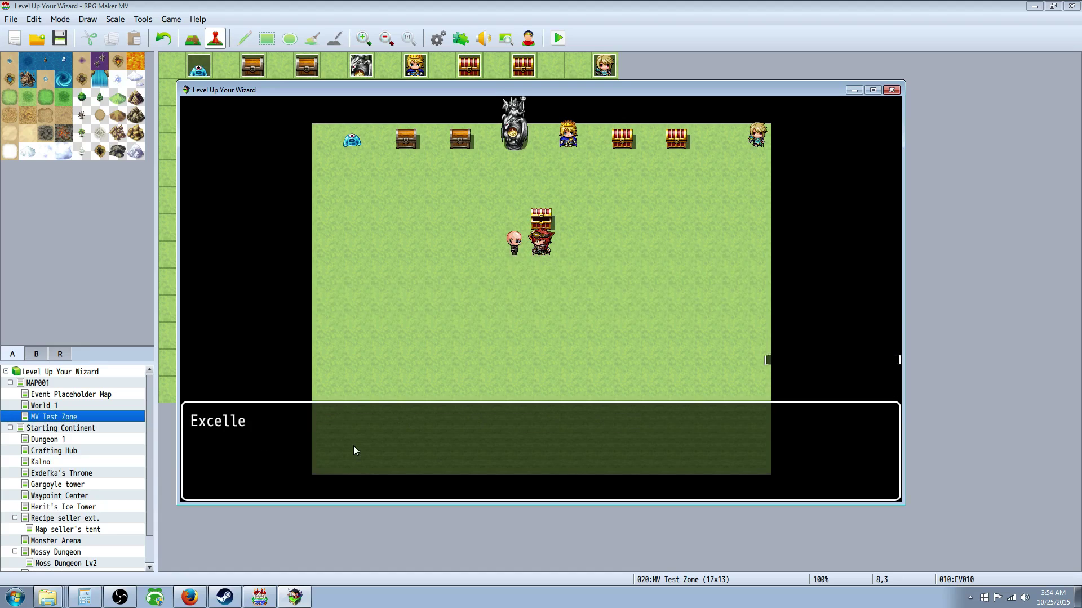
key(Return)
key(Return)
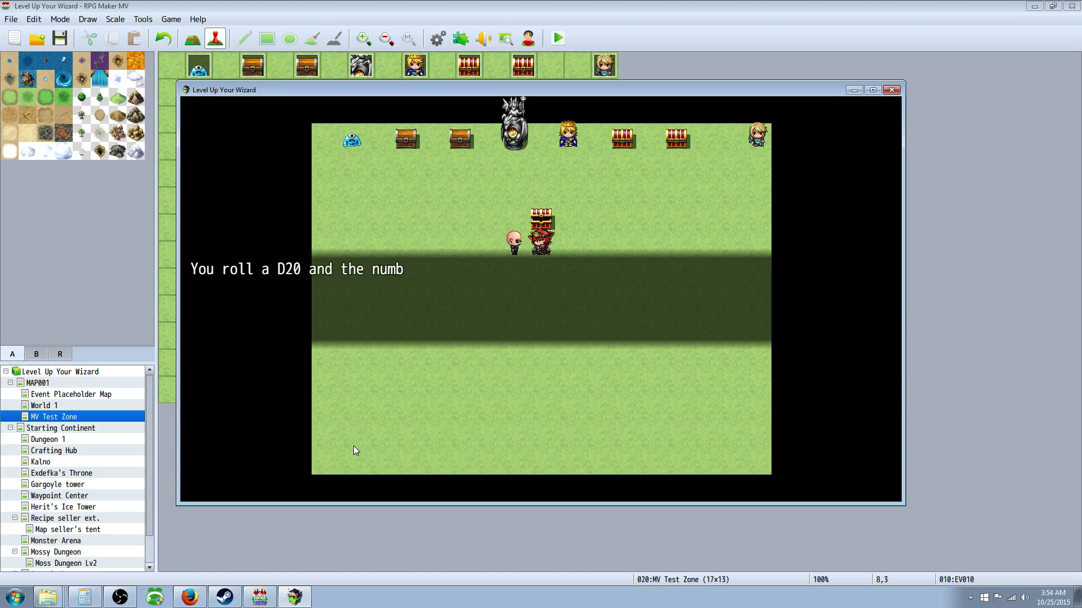
Play on past a losing roll until a 20 triples the 100-gold bet
key(Return)
key(Return)
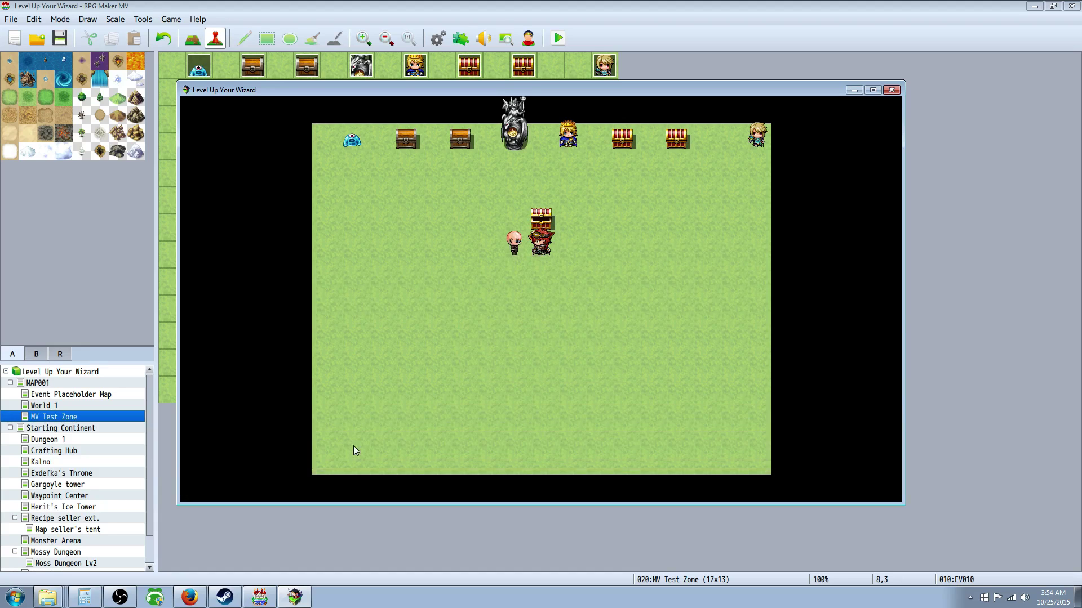
key(Return)
key(Return)
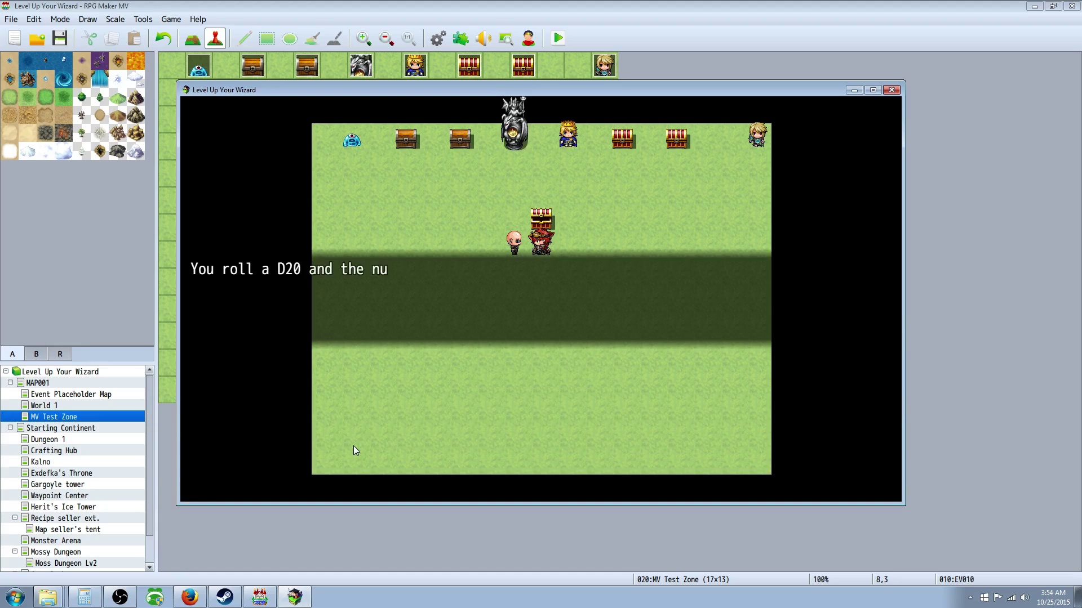
key(Return)
key(Return)
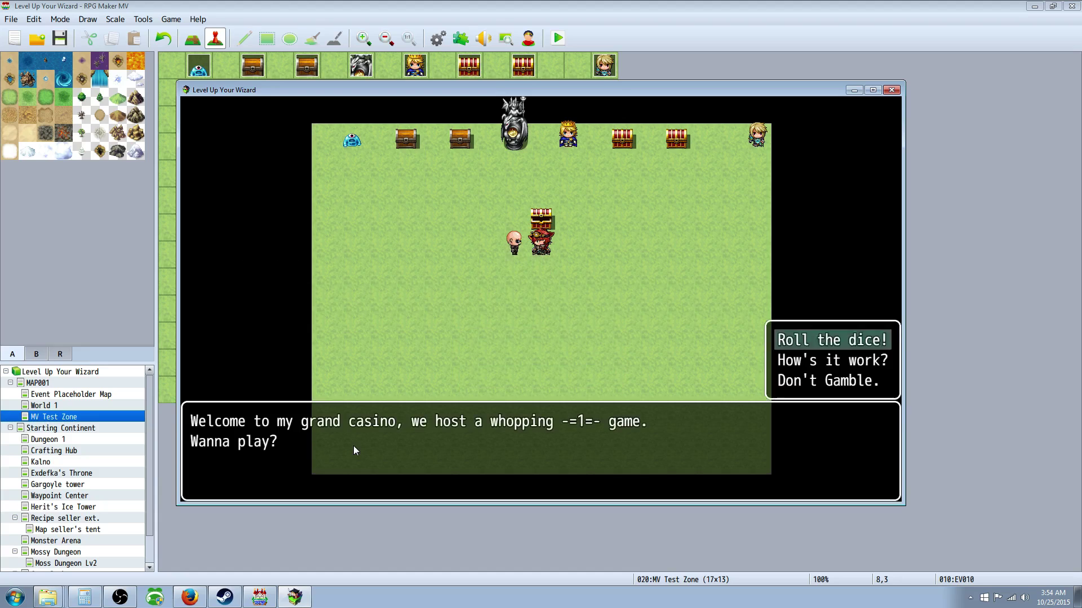
key(Return)
key(Return)
key(Return)
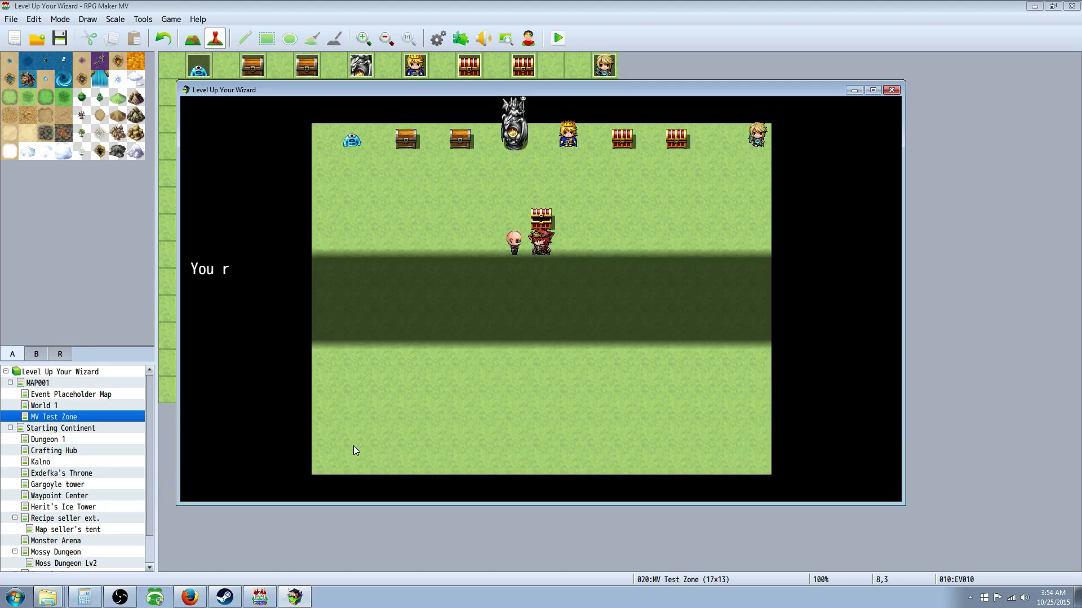
key(Return)
key(Return)
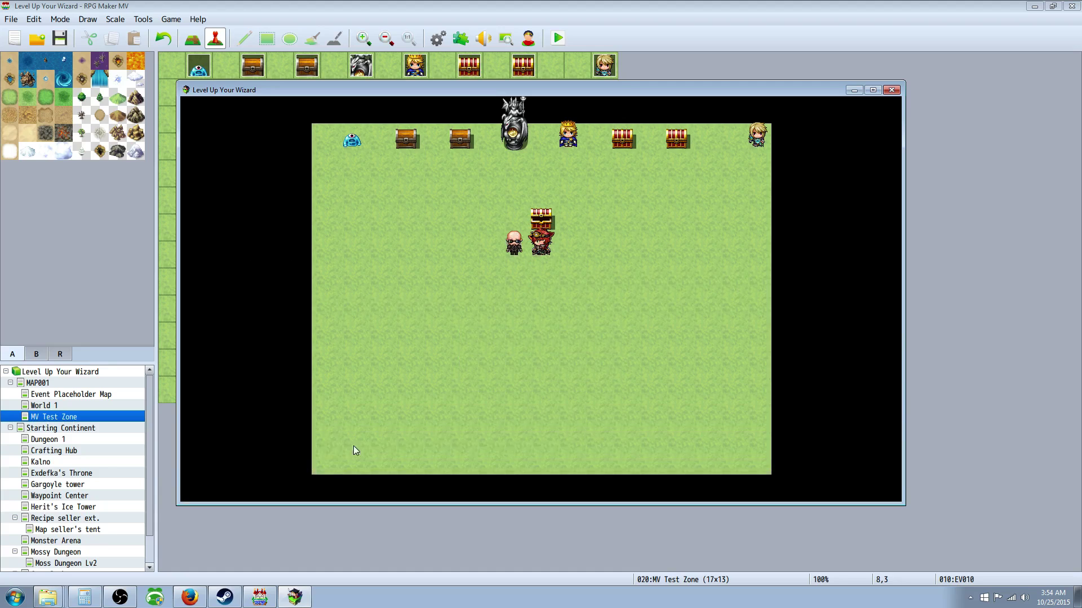
key(Return)
key(Return)
key(Return)
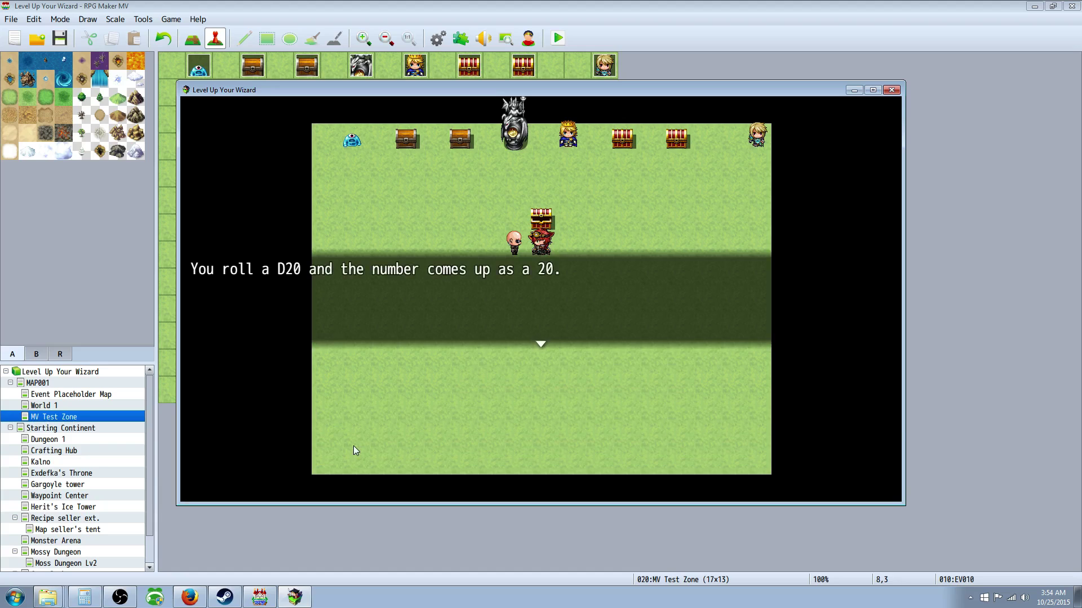
key(Return)
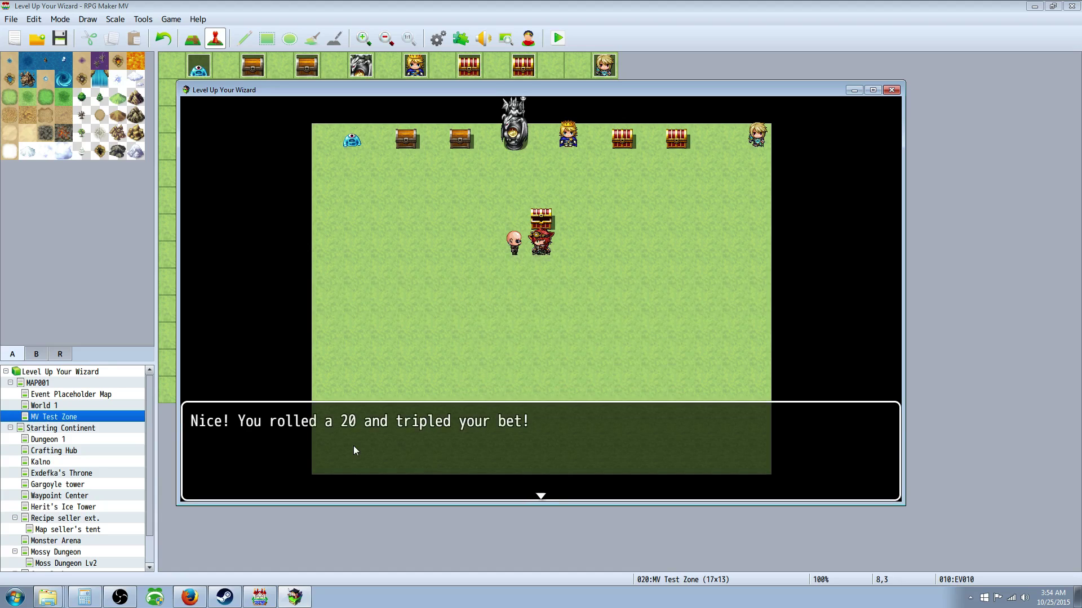
key(Return)
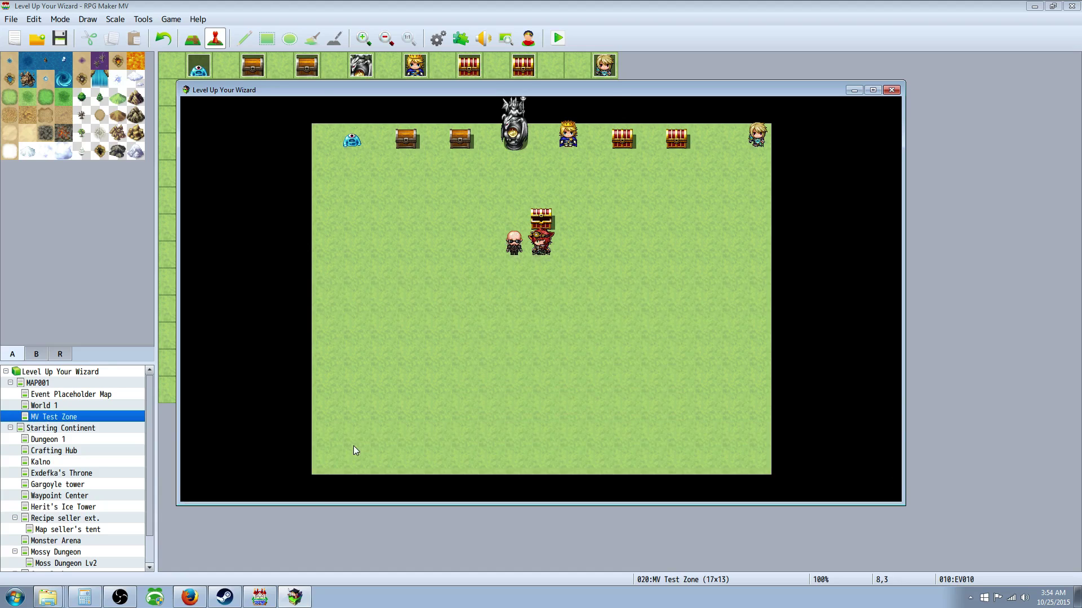
With 1,400 gold shown, use End Game and To Main Menu to reach the title screen
key(Escape)
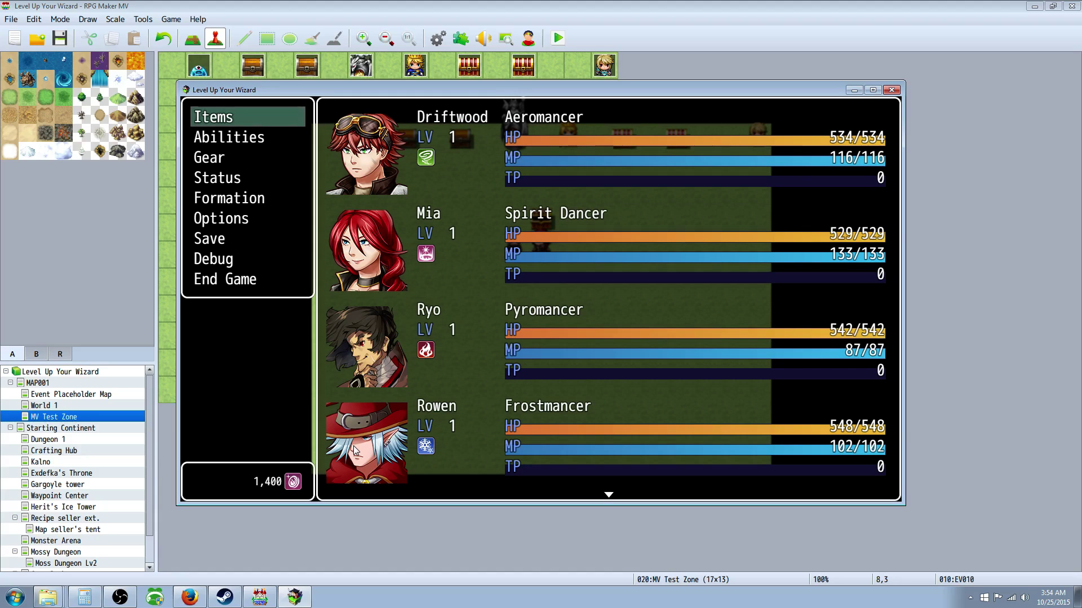
key(Up)
key(Up)
key(Up)
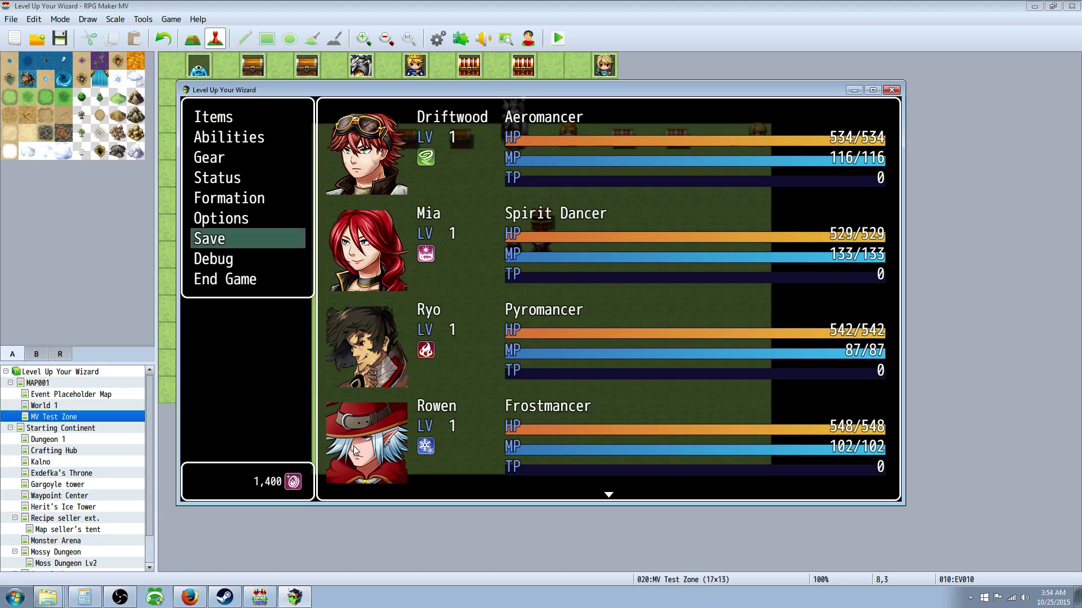
key(Down)
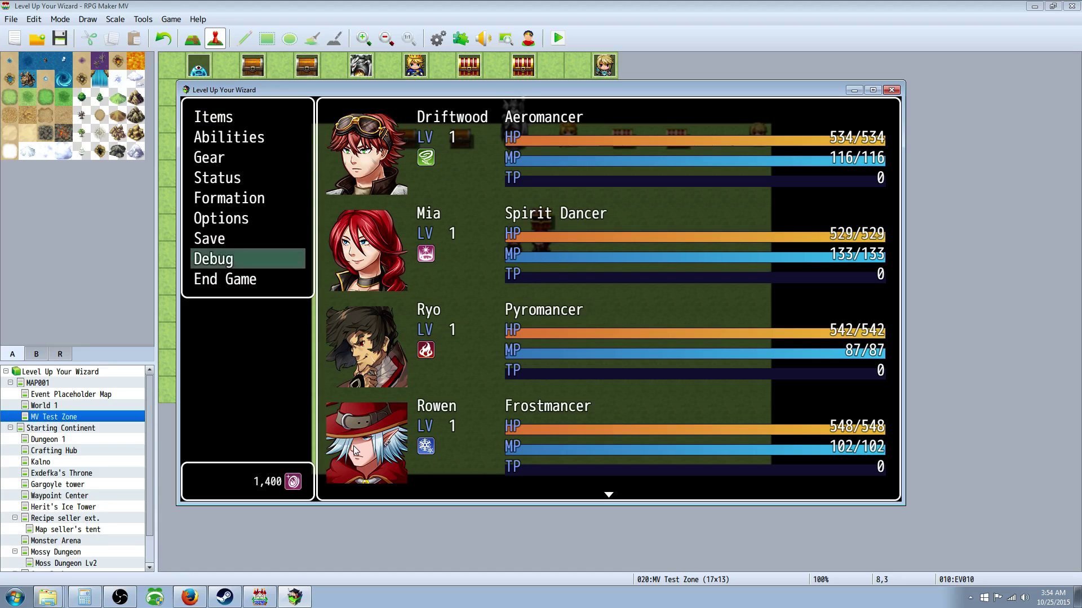
key(Down)
key(Down)
key(Up)
key(Return)
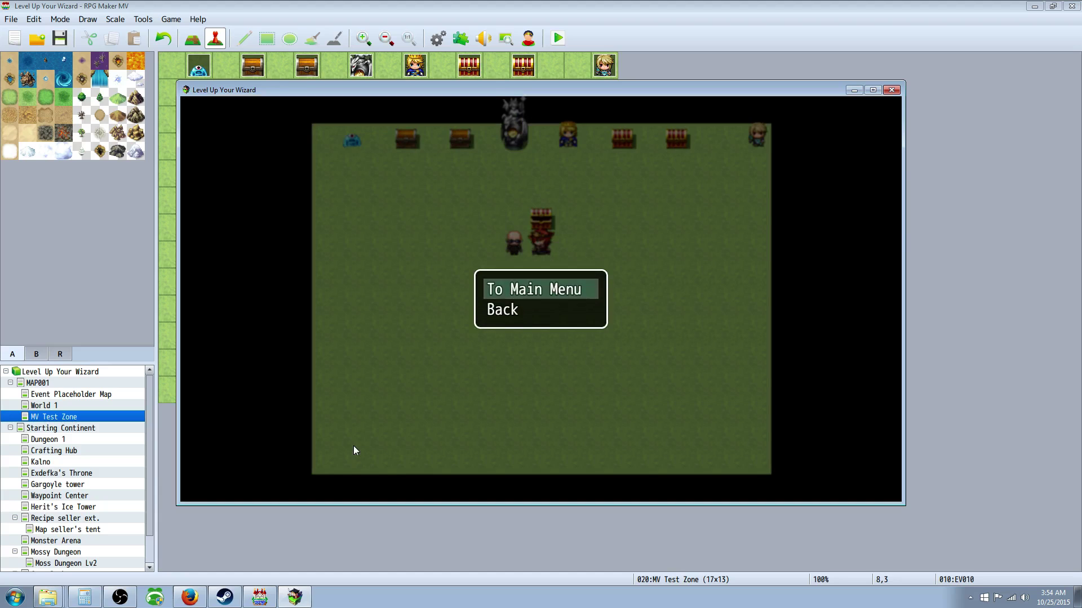
key(Down)
key(Up)
key(Return)
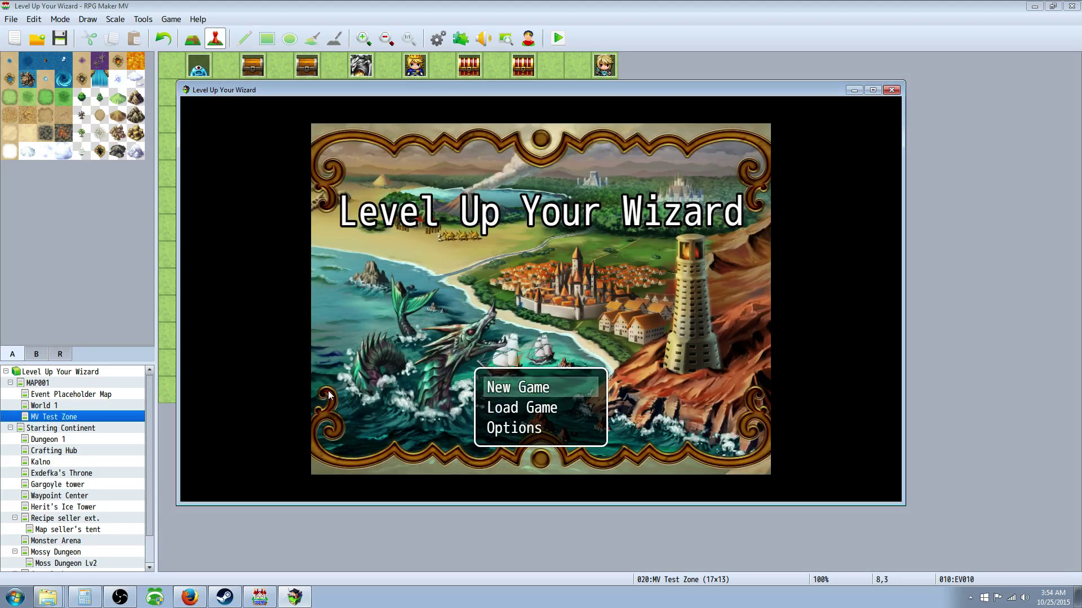
Close the Game.exe playtest window and select the empty map tile at 3,3
click(892, 90)
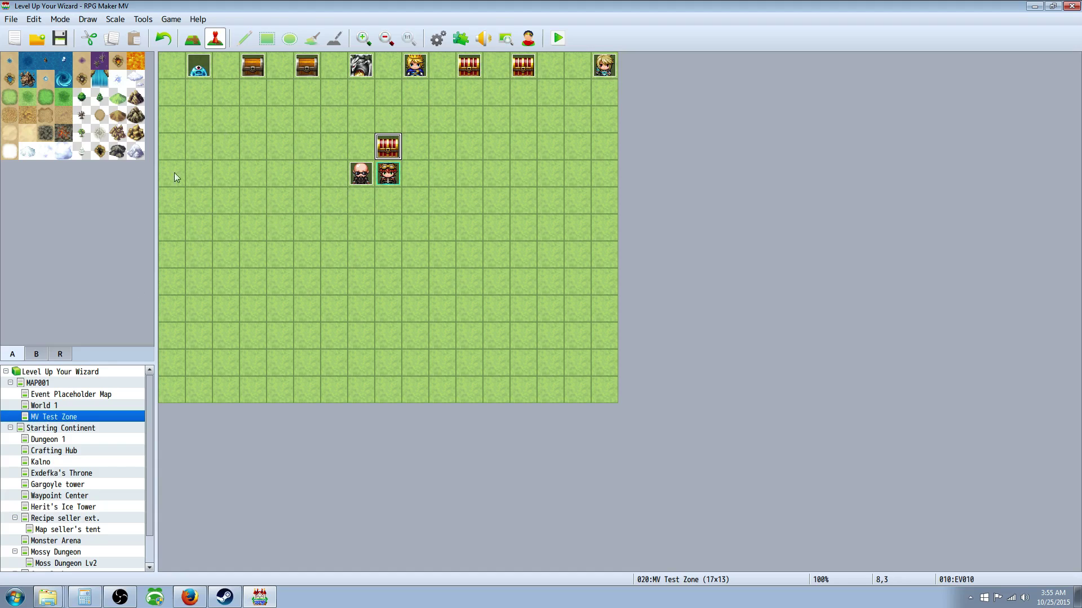
click(173, 75)
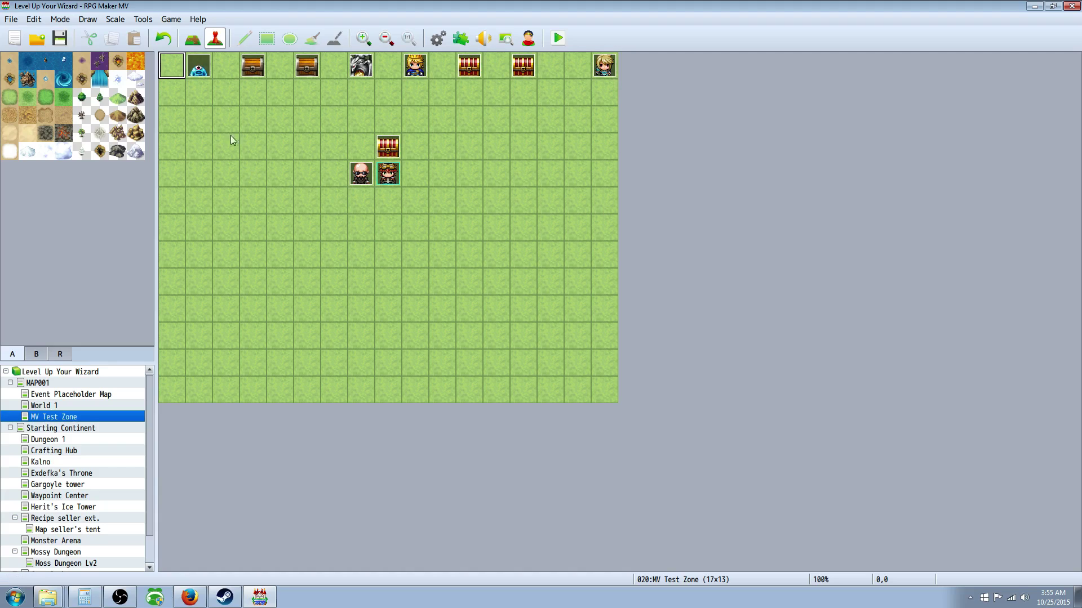
click(189, 90)
click(258, 148)
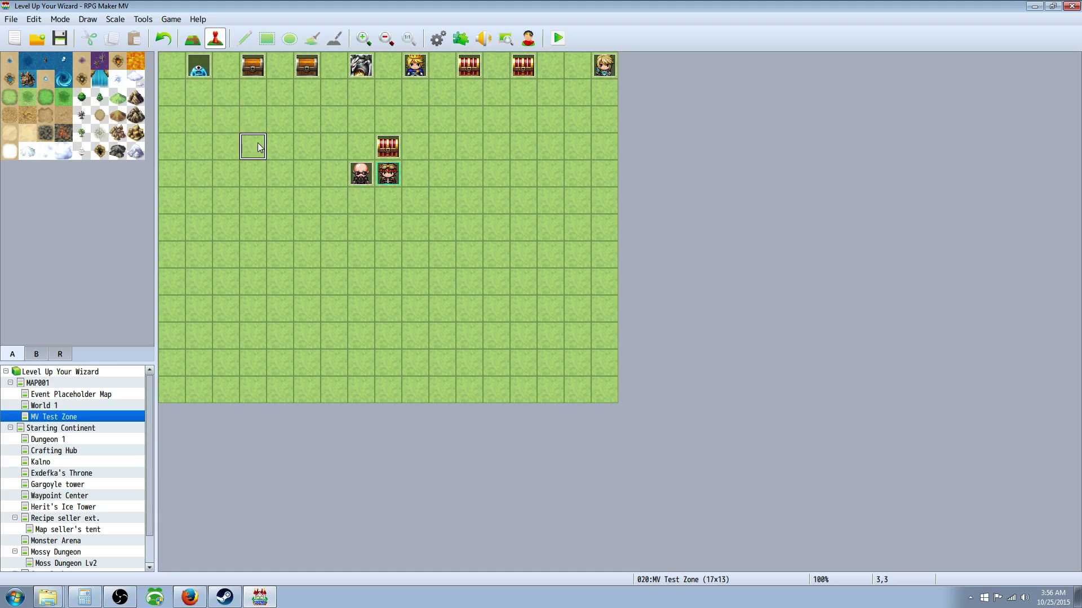